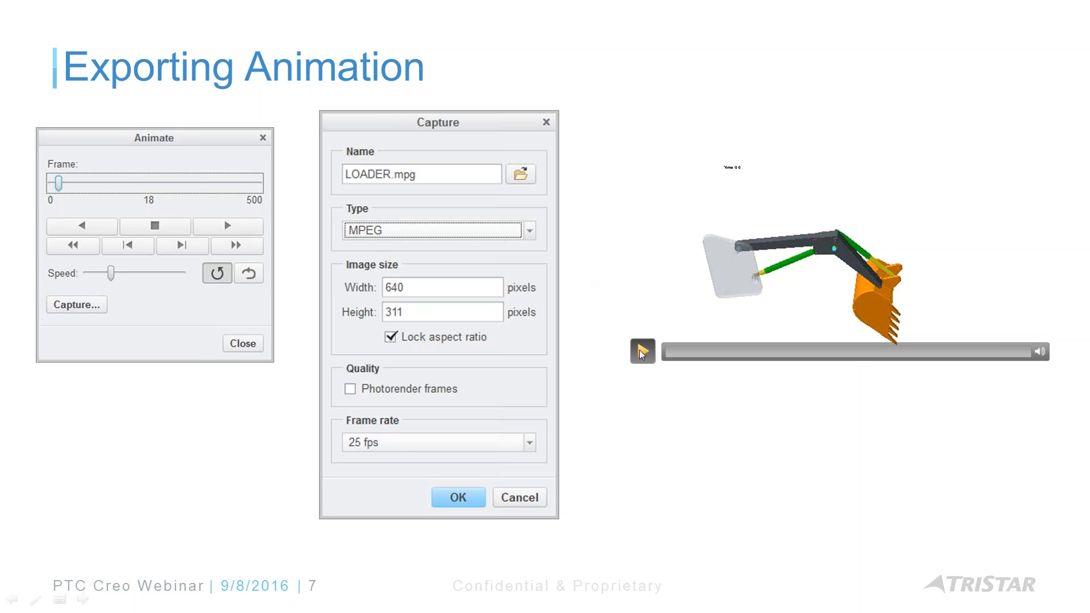
# Play the loader animation, end the slide show and switch to PTC Creo Parametric
pyautogui.click(642, 352)
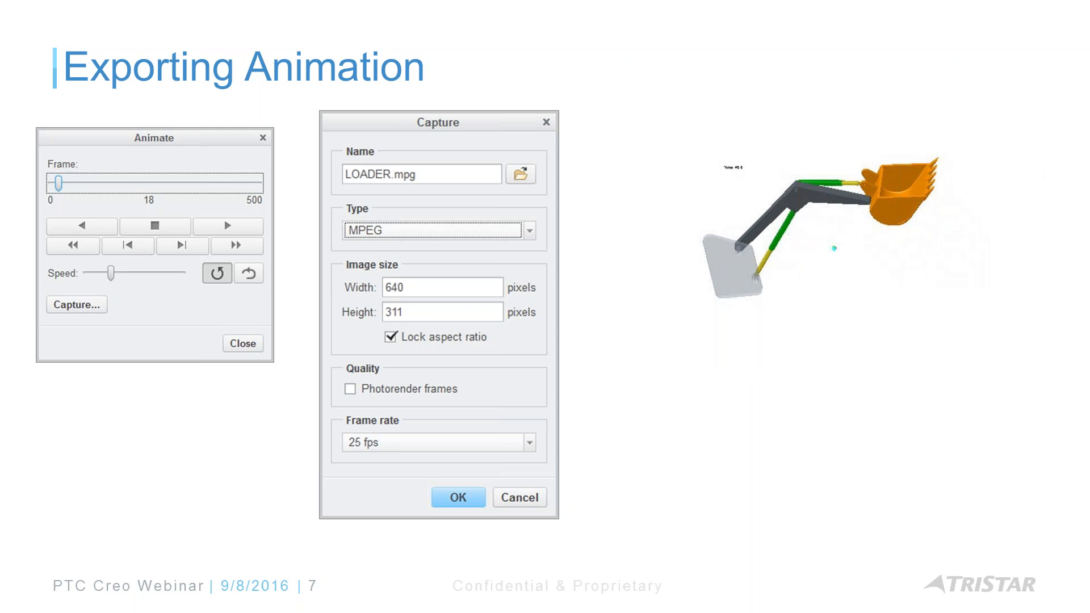
pyautogui.press('Escape')
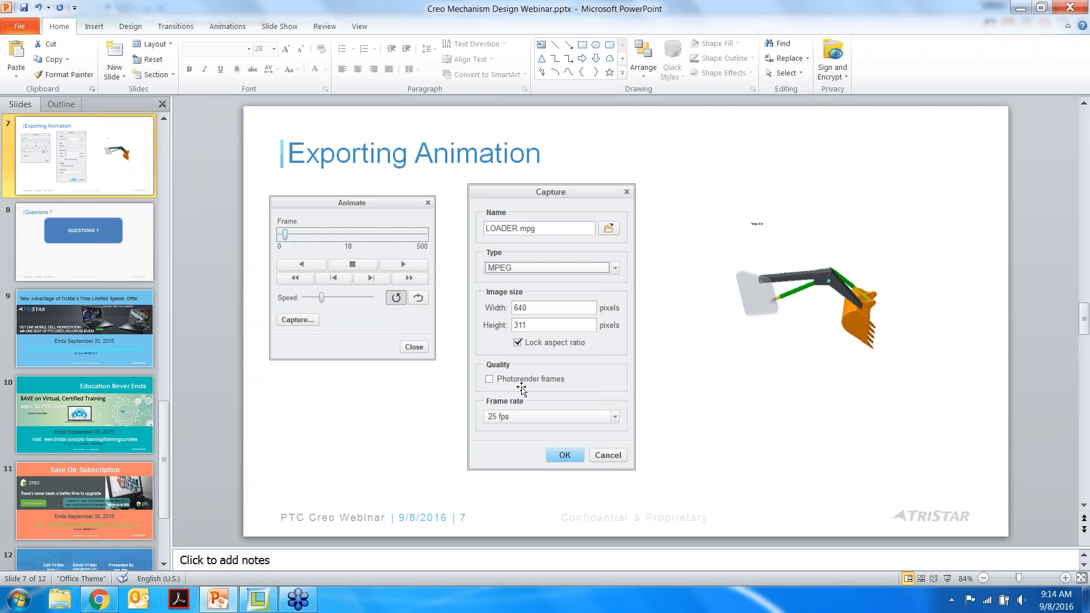
pyautogui.click(259, 603)
# Insert arm.prt into the LOADER assembly and set its connection type to Pin
pyautogui.scroll(1, 302, 415)
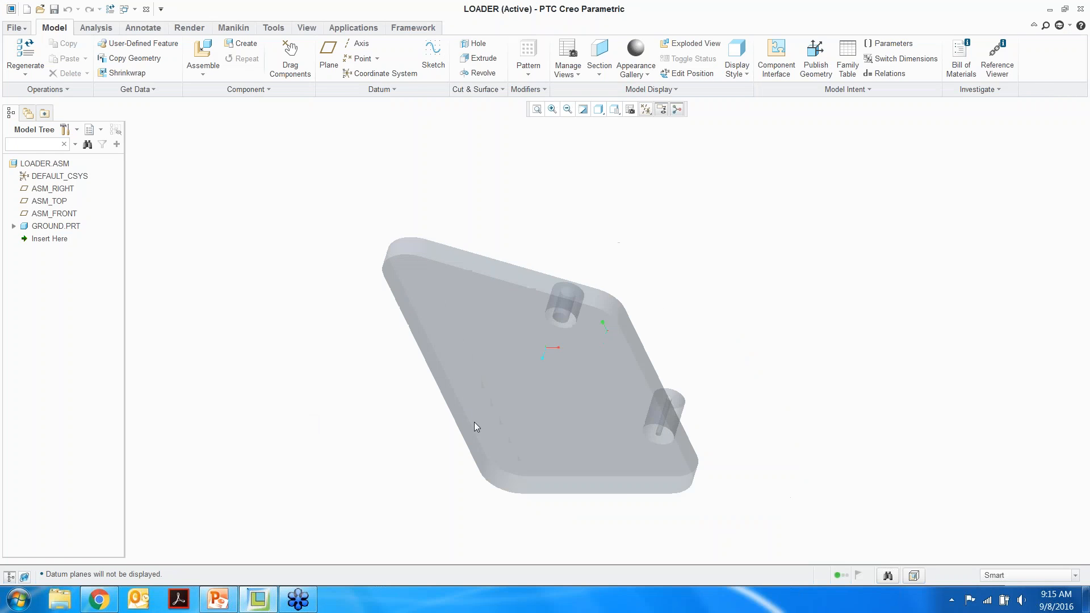
pyautogui.scroll(2, 429, 345)
pyautogui.scroll(-1, 543, 372)
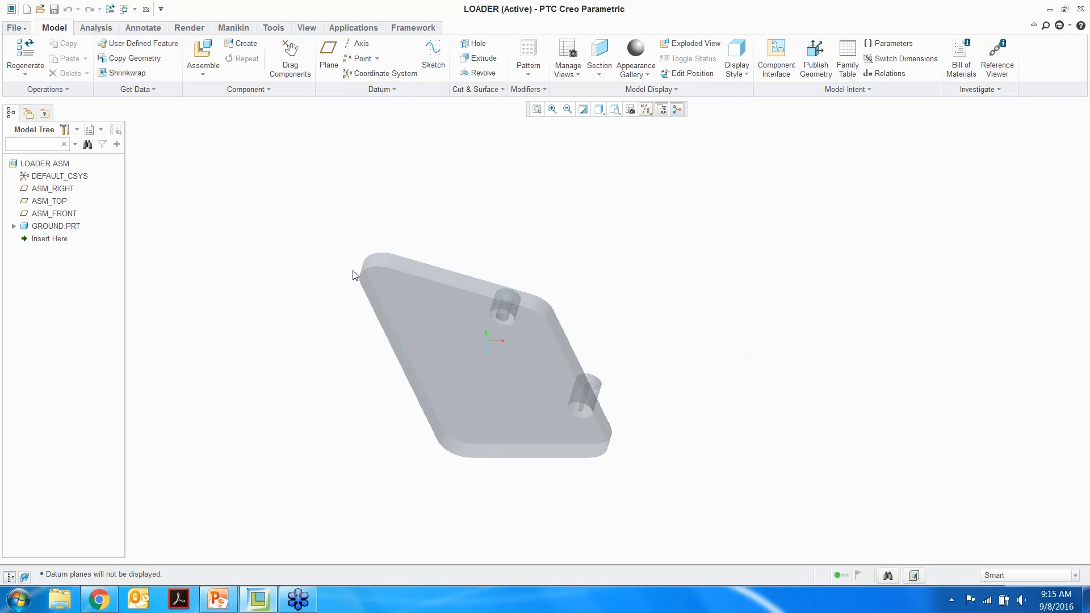
pyautogui.click(206, 55)
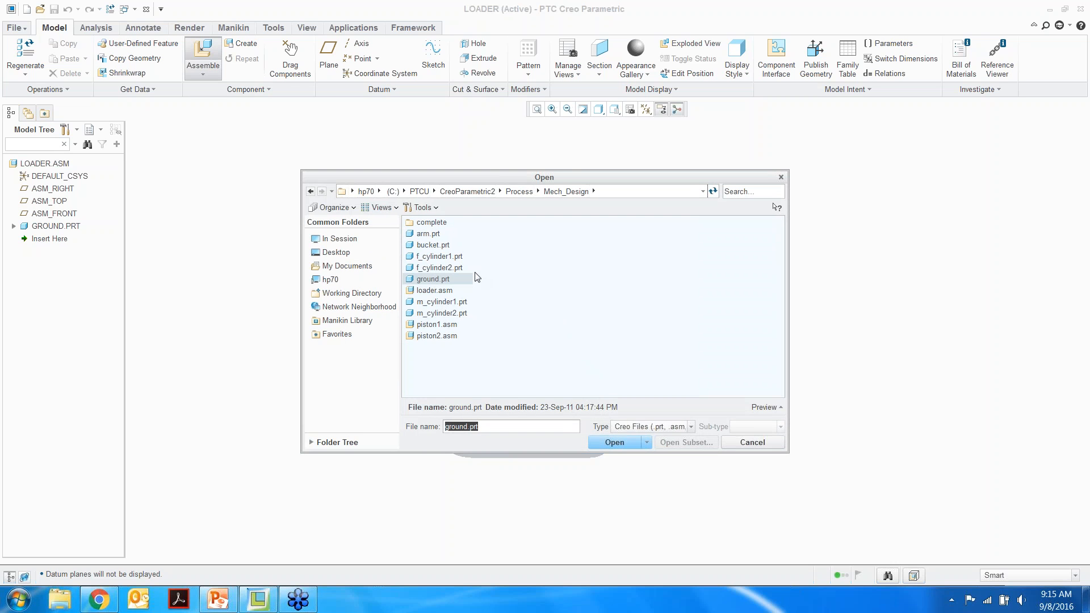
pyautogui.doubleClick(437, 234)
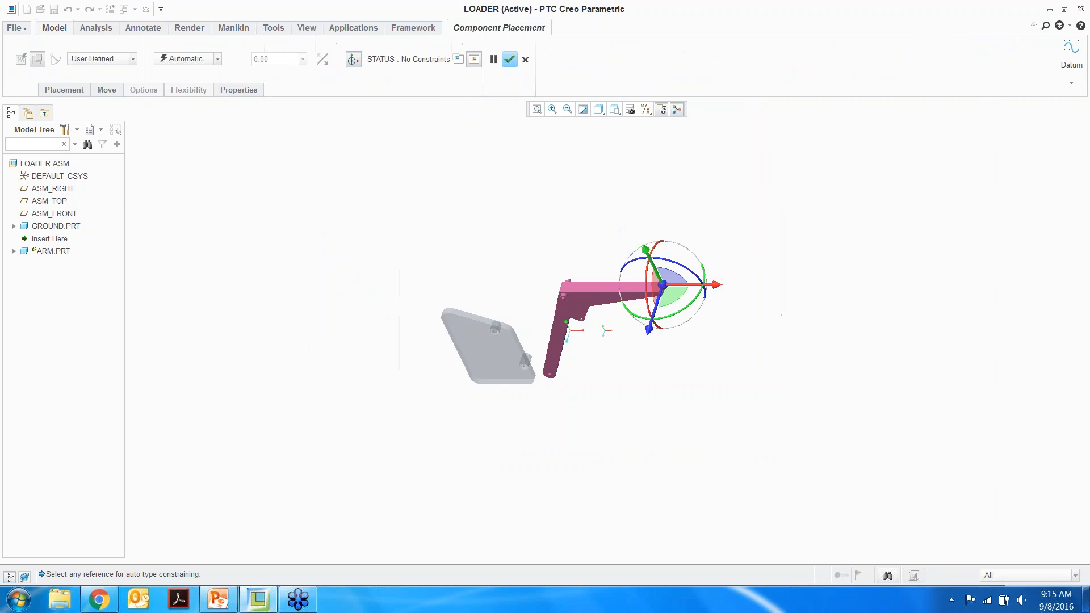
pyautogui.click(135, 61)
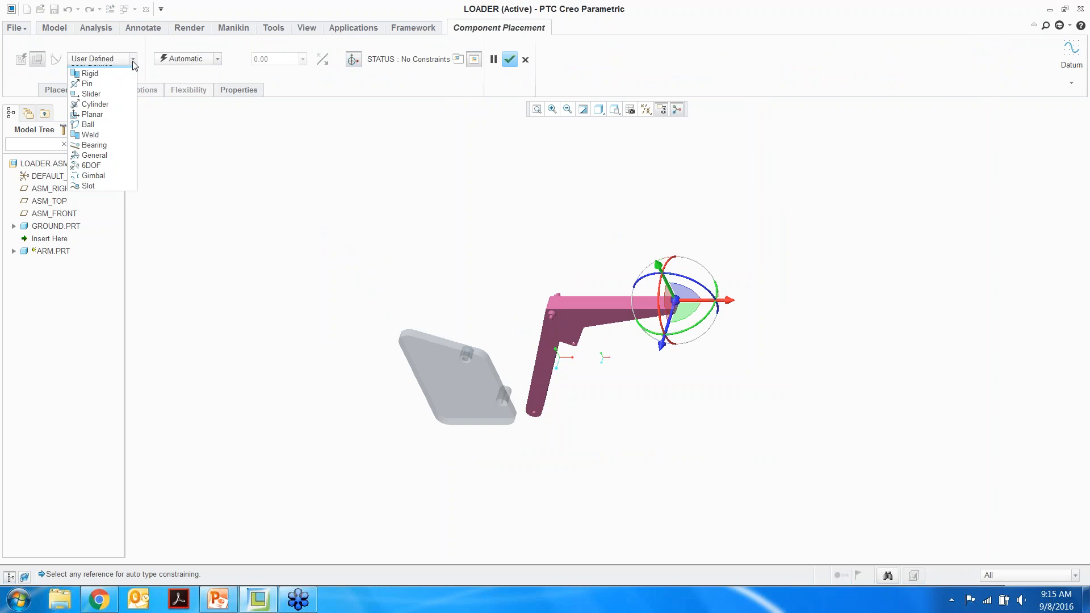
pyautogui.click(112, 93)
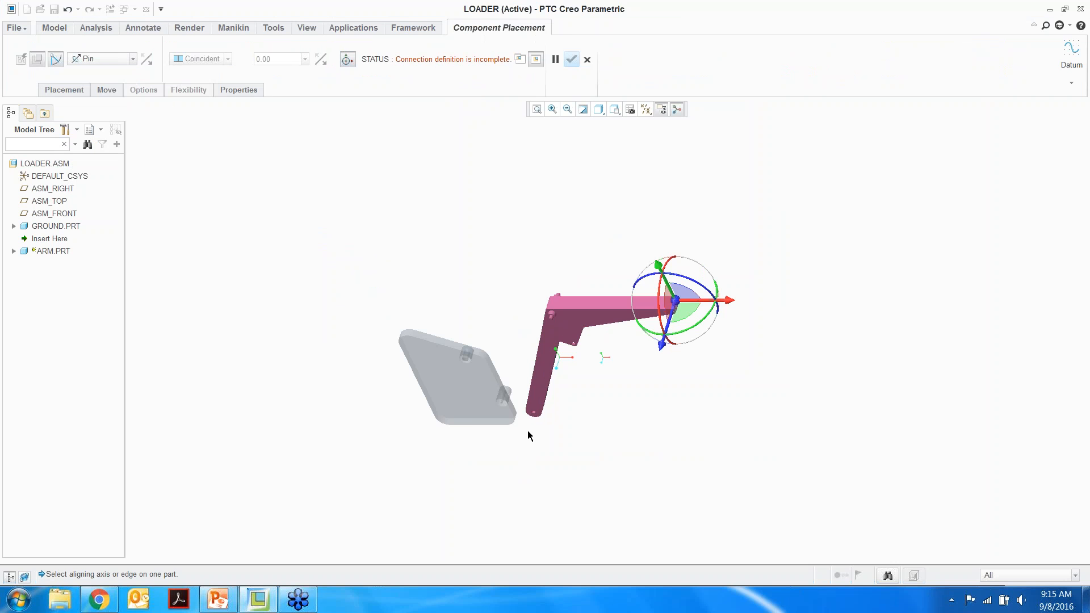
# Align the hole at the arm's lower end with the ground plate's upper boss as the pin axis
pyautogui.scroll(4, 528, 431)
pyautogui.click(542, 376)
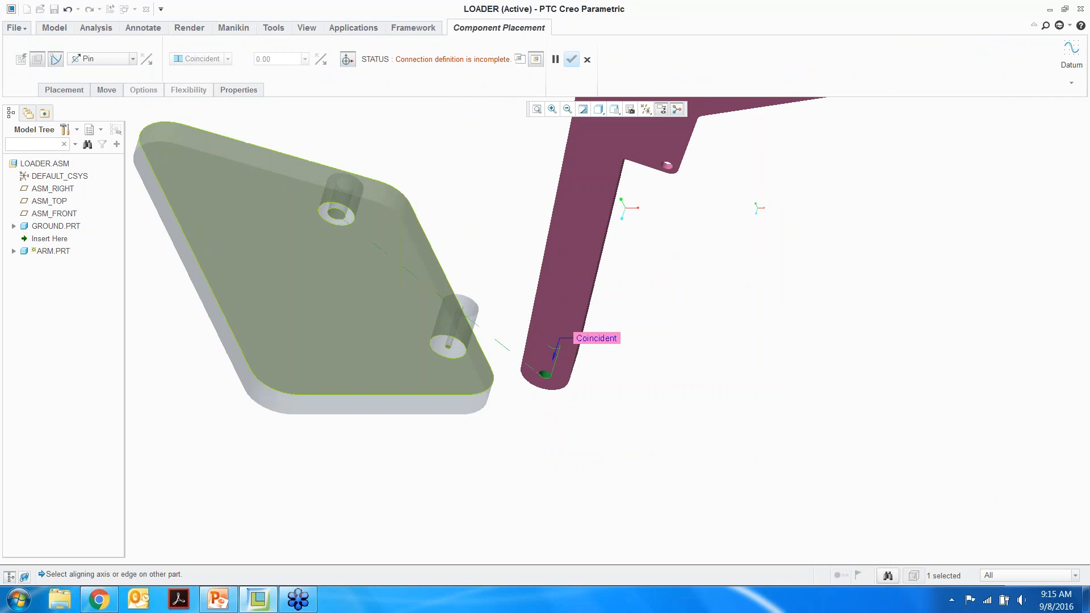
pyautogui.click(340, 196)
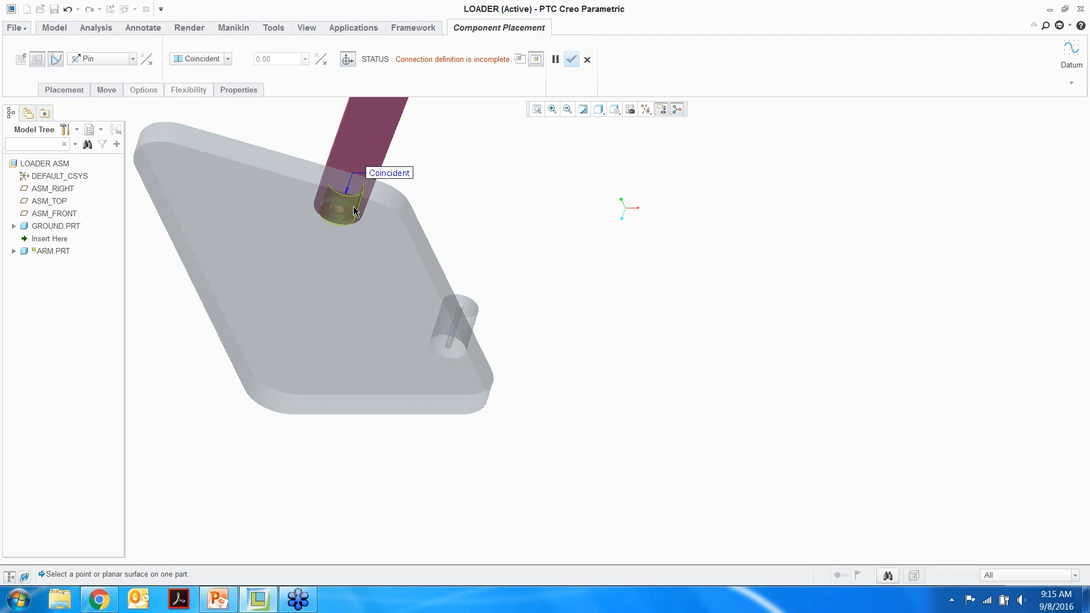
# Slide the arm along the pin axis away from the ground plate
pyautogui.scroll(-5, 379, 274)
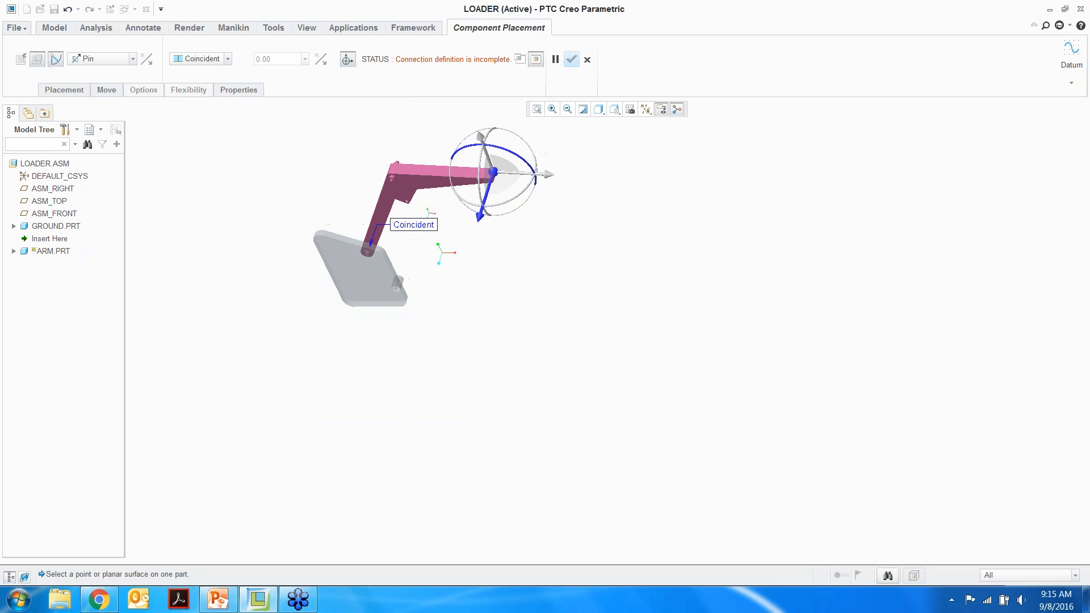
pyautogui.moveTo(486, 208); pyautogui.dragTo(493, 187)
pyautogui.scroll(5, 362, 243)
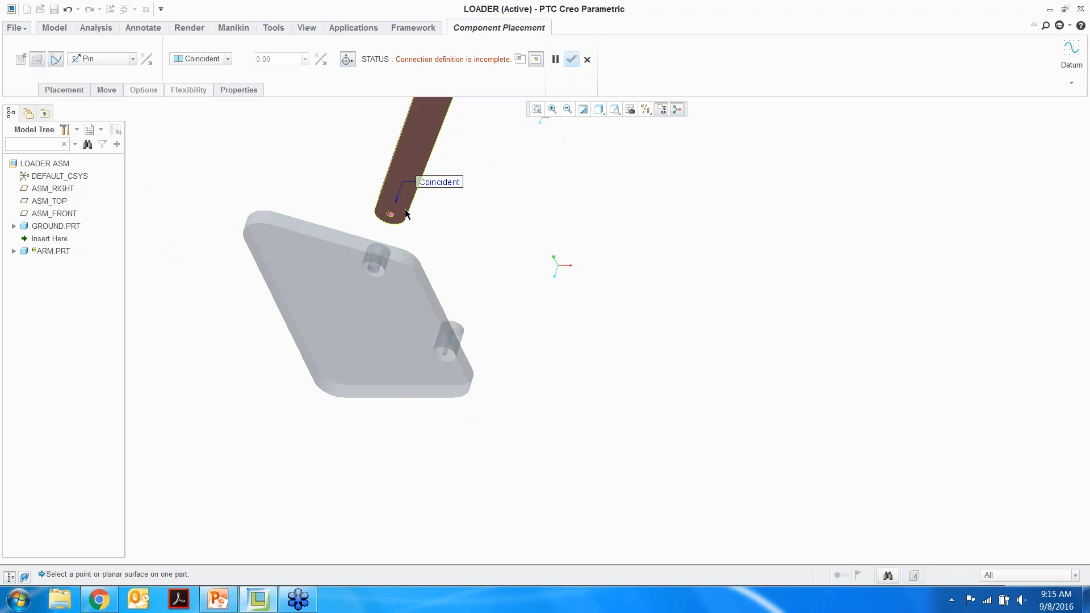
# Make the arm's face toward the ground plate coincident with the upper boss's end face and accept the placement
pyautogui.click(404, 210)
pyautogui.moveTo(298, 229); pyautogui.dragTo(423, 256, button='middle')
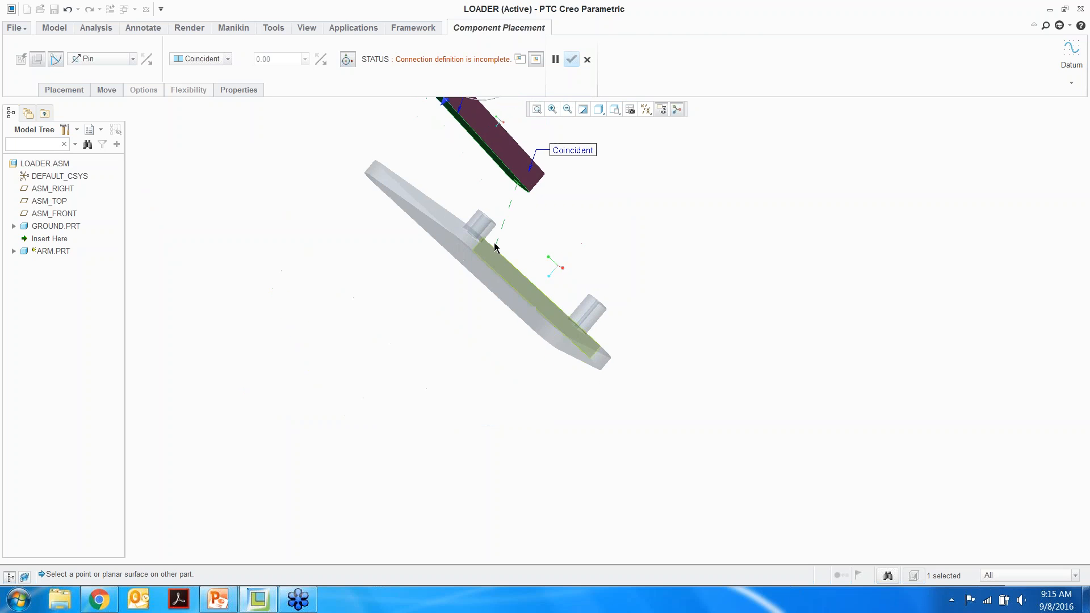
pyautogui.scroll(5, 500, 222)
pyautogui.scroll(2, 500, 221)
pyautogui.moveTo(500, 221); pyautogui.dragTo(535, 198, button='middle')
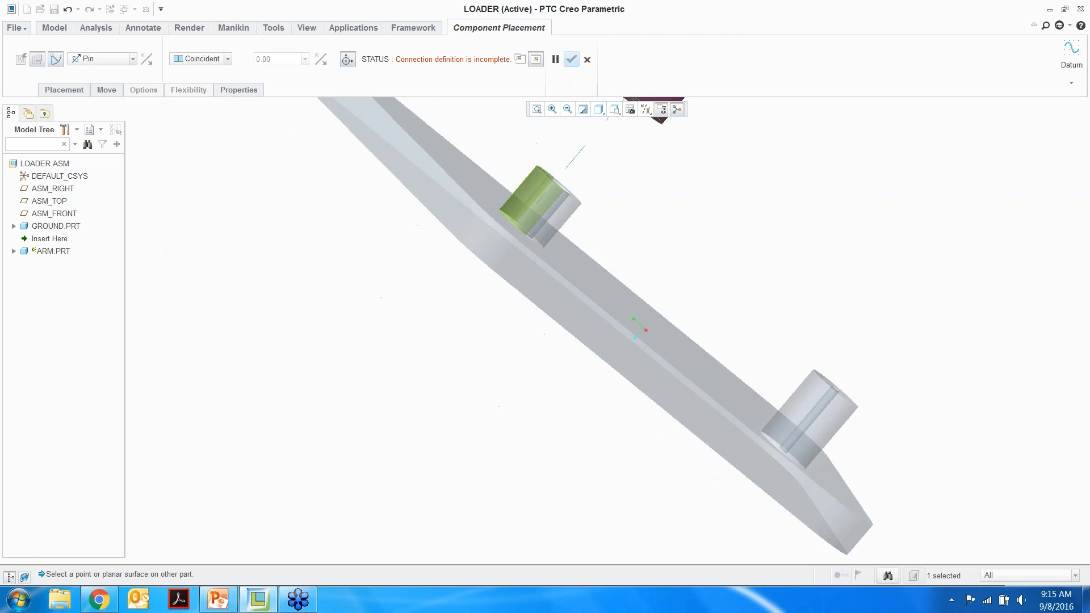
pyautogui.click(570, 196)
pyautogui.scroll(-5, 437, 294)
pyautogui.moveTo(437, 294); pyautogui.dragTo(506, 304, button='middle')
pyautogui.scroll(-2, 498, 300)
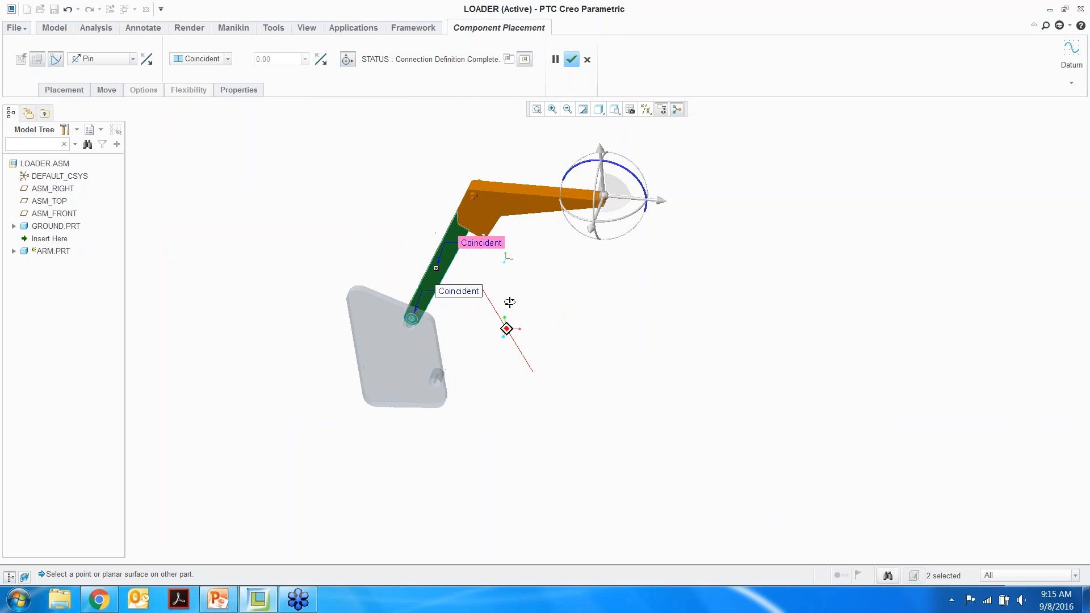
pyautogui.click(571, 60)
# Insert bucket.prt into the LOADER assembly as the next component
pyautogui.scroll(-2, 591, 326)
pyautogui.scroll(2, 579, 367)
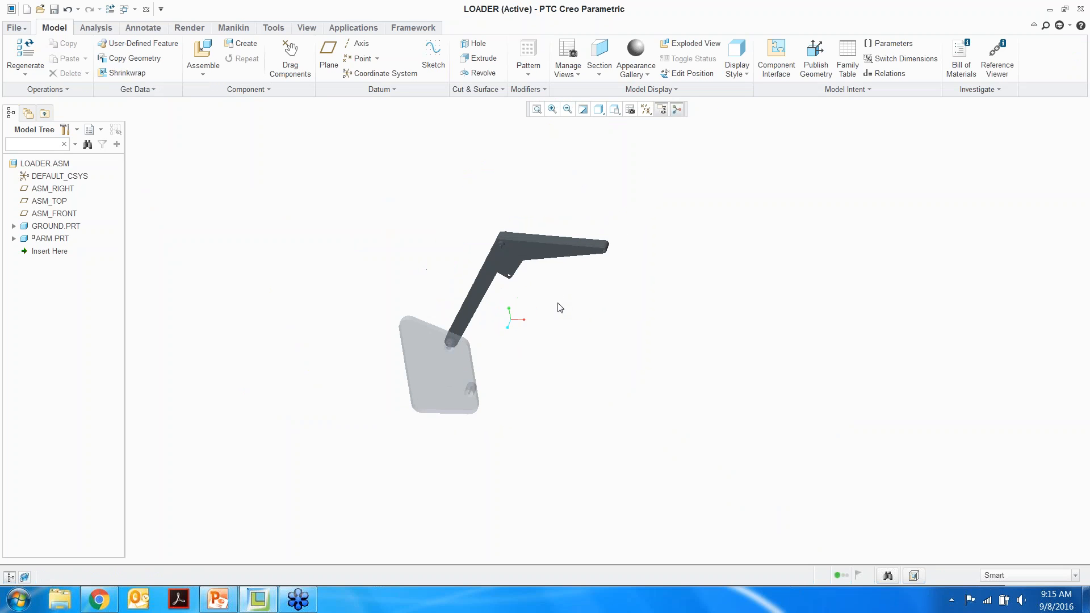
pyautogui.moveTo(629, 308); pyautogui.dragTo(545, 295, button='middle')
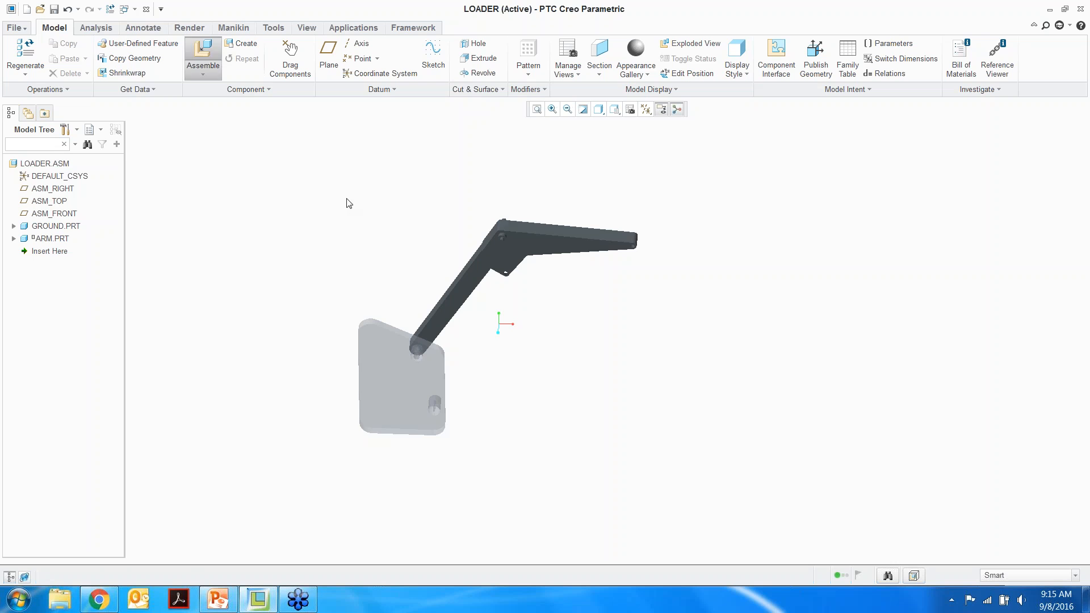
pyautogui.doubleClick(433, 245)
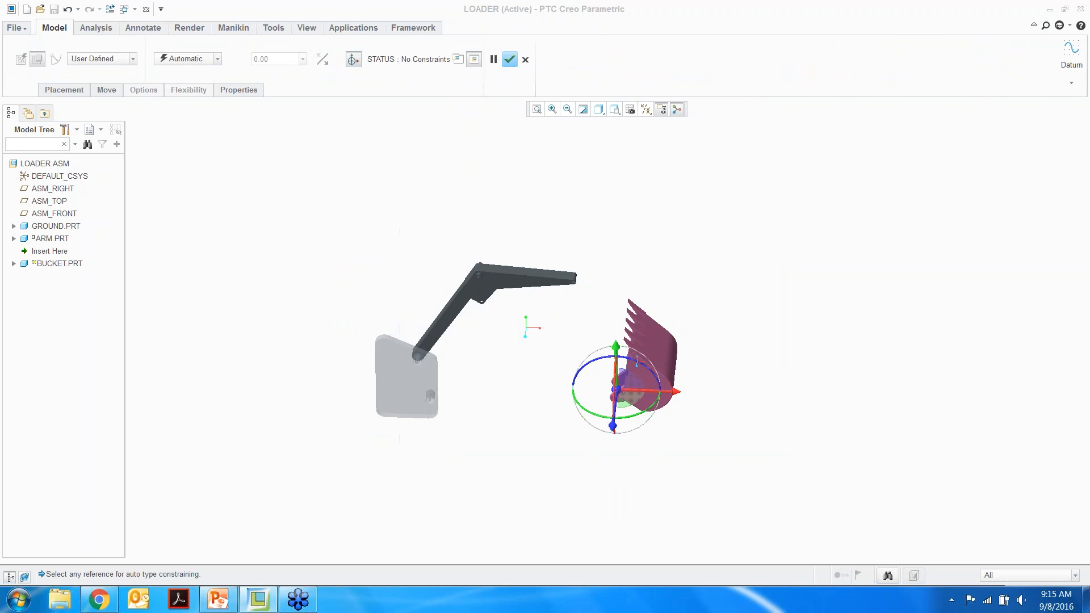
# Rotate the bucket and move it up next to the arm's free end
pyautogui.scroll(3, 598, 419)
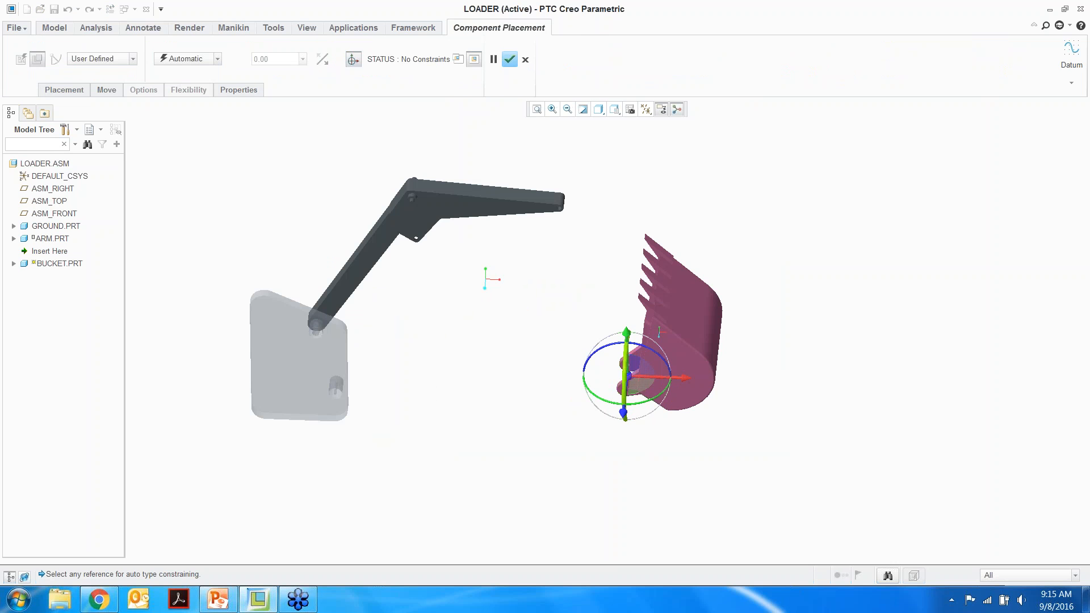
pyautogui.moveTo(628, 352); pyautogui.dragTo(628, 275)
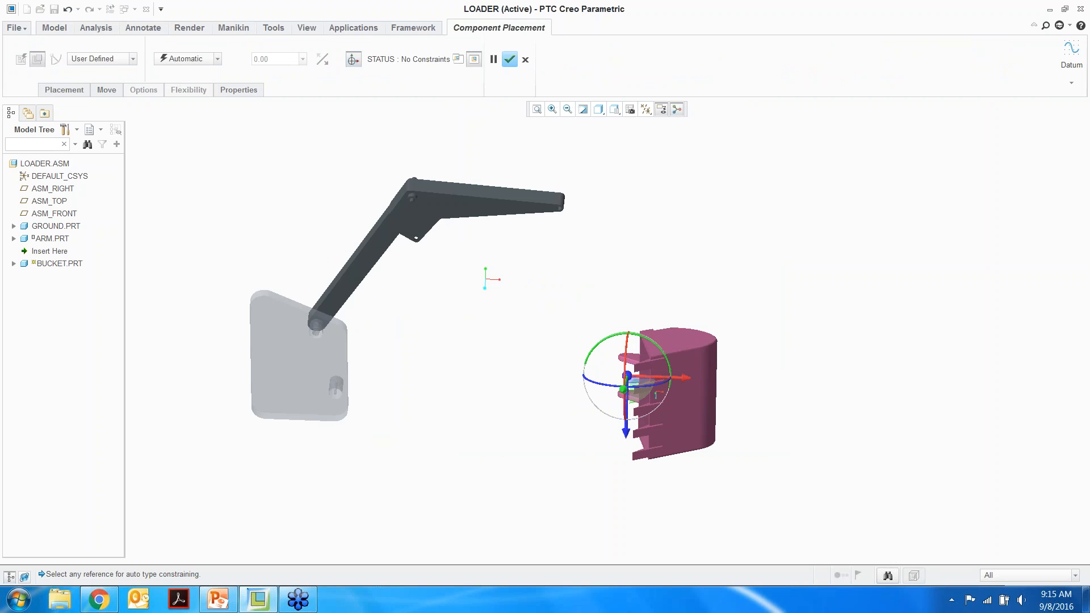
pyautogui.moveTo(629, 370); pyautogui.dragTo(630, 170)
pyautogui.scroll(2, 630, 400)
pyautogui.moveTo(545, 218); pyautogui.dragTo(267, 177, button='middle')
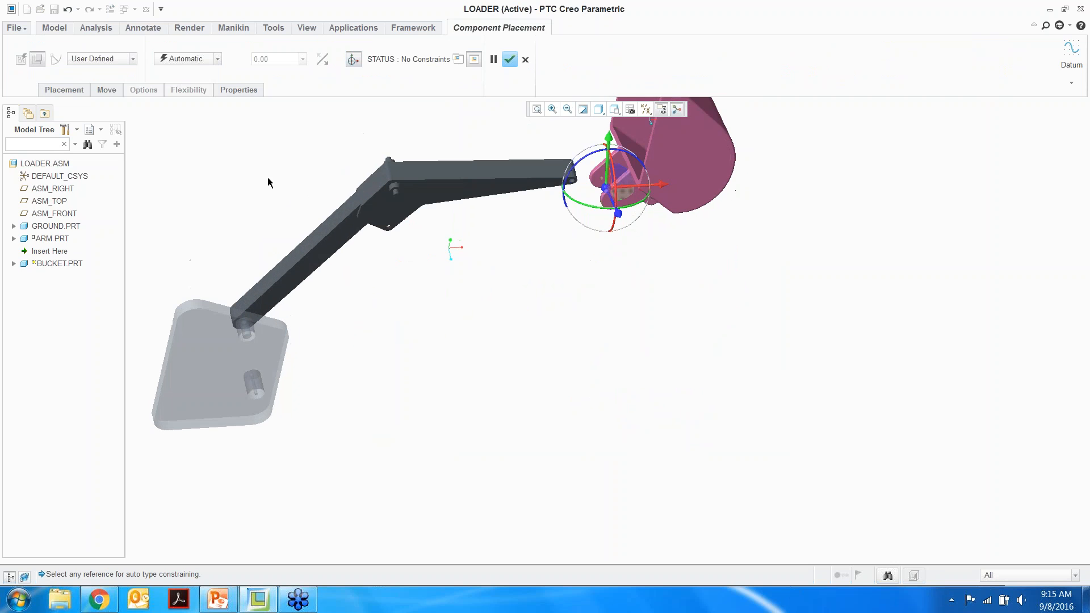
# Give the bucket a Pin connection, aligning its lug hole nearest the bucket body with the hole at the arm's free end
pyautogui.click(132, 60)
pyautogui.click(116, 87)
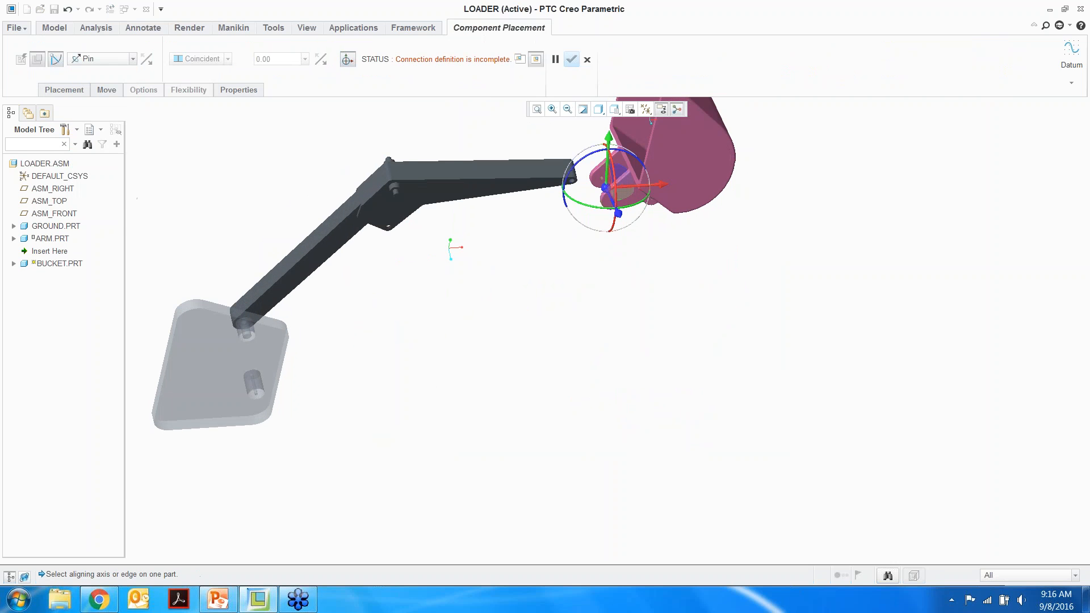
pyautogui.scroll(3, 632, 192)
pyautogui.scroll(2, 632, 192)
pyautogui.scroll(1, 706, 235)
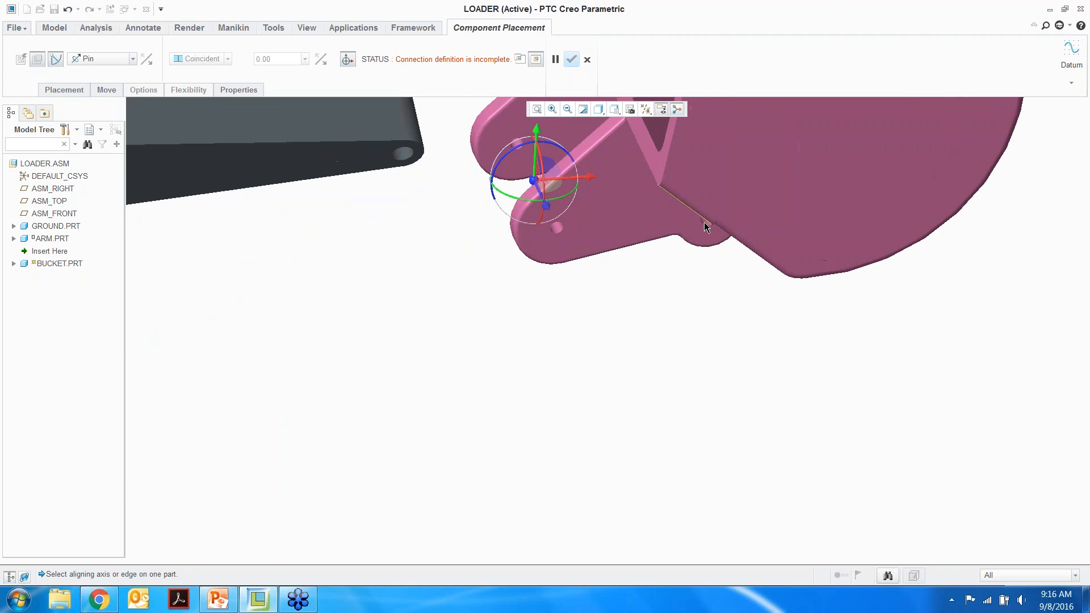
pyautogui.scroll(-4, 706, 225)
pyautogui.click(709, 218)
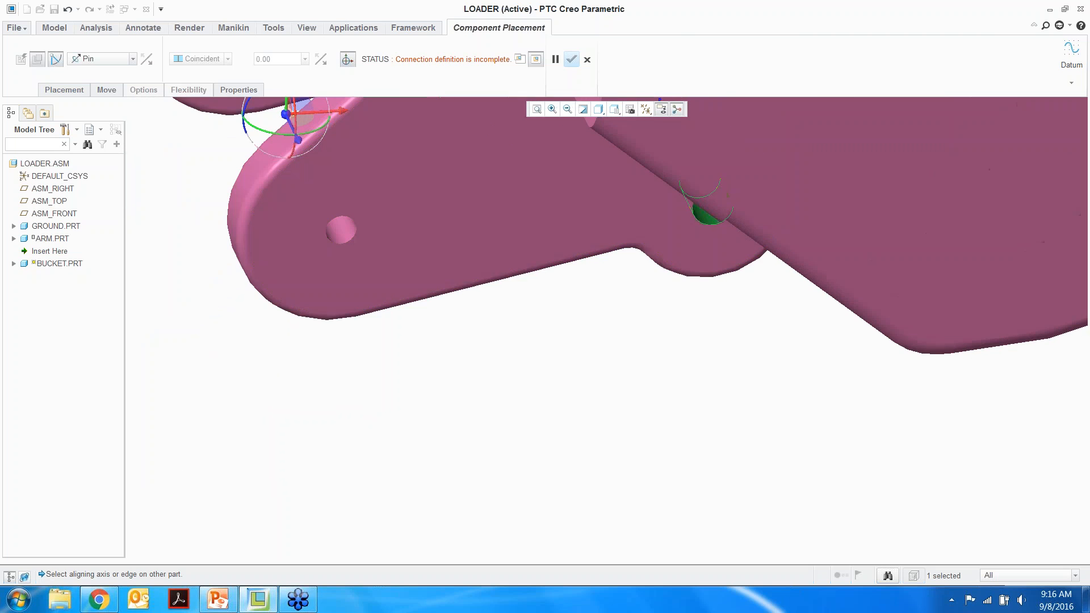
pyautogui.scroll(5, 704, 273)
pyautogui.click(523, 216)
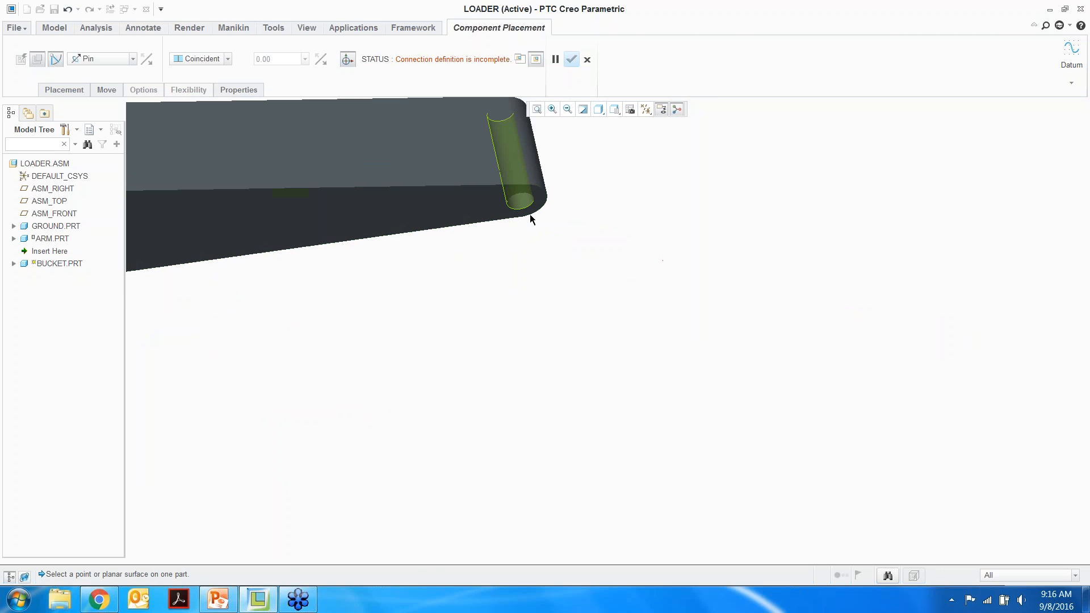
# Make the bucket lug's side face coincident with the arm's side face and accept the placement
pyautogui.scroll(-3, 529, 213)
pyautogui.scroll(-5, 586, 221)
pyautogui.click(614, 236)
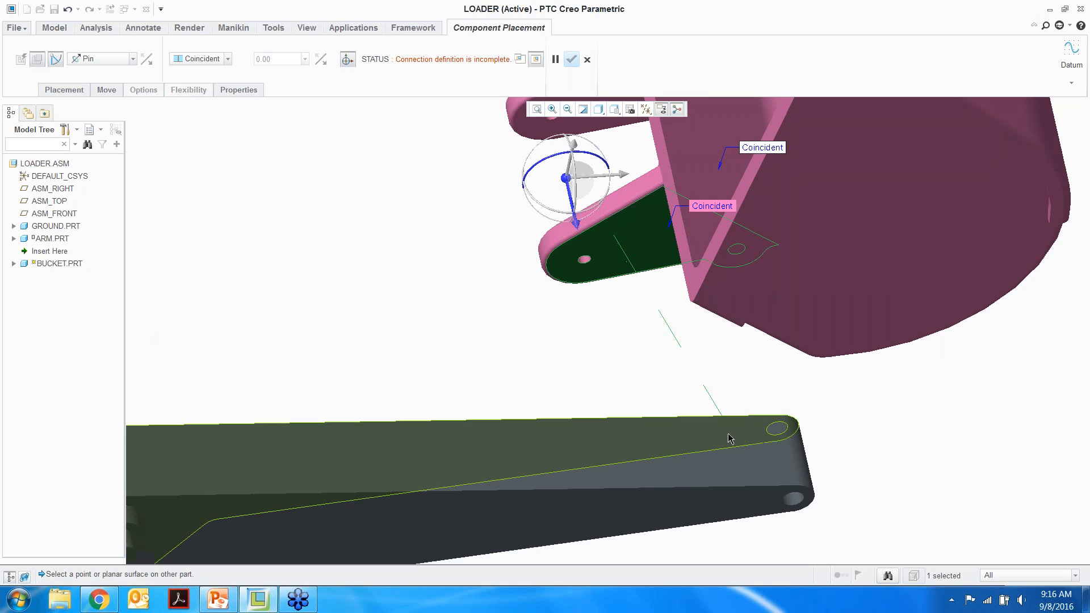
pyautogui.click(730, 435)
pyautogui.scroll(6, 731, 430)
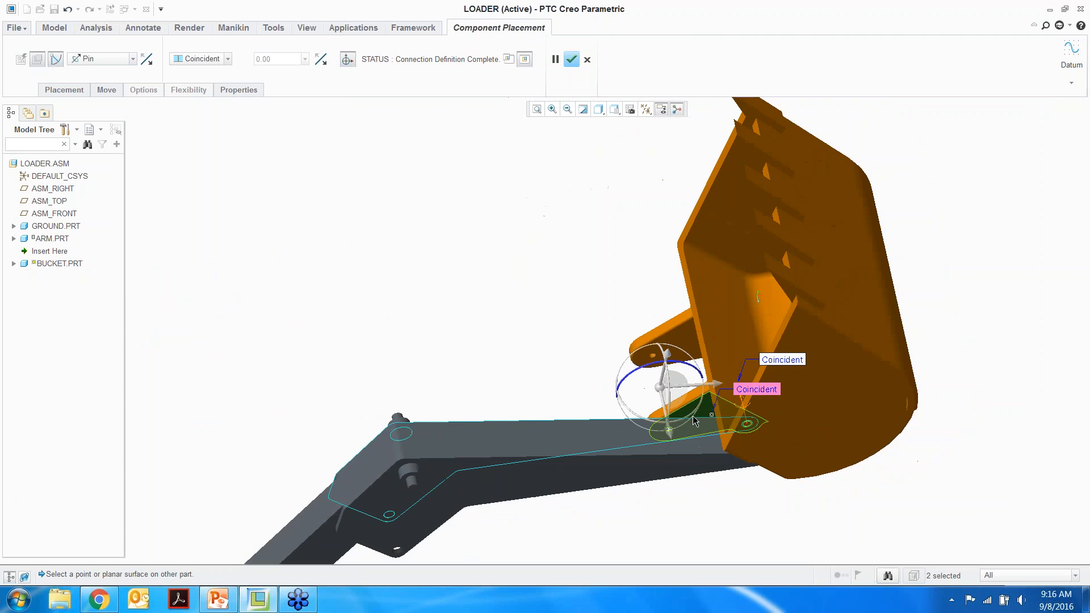
pyautogui.scroll(1, 584, 396)
pyautogui.moveTo(586, 428); pyautogui.dragTo(582, 403, button='middle')
pyautogui.click(571, 61)
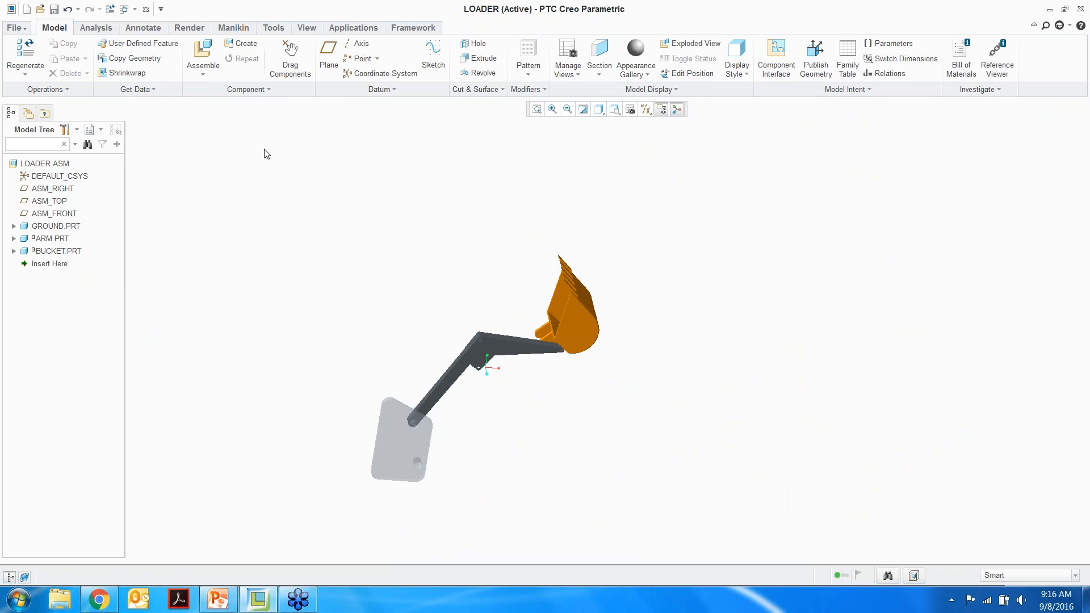
# Insert piston1.asm into the assembly and rotate it so its thin rod end points toward the ground plate
pyautogui.click(205, 50)
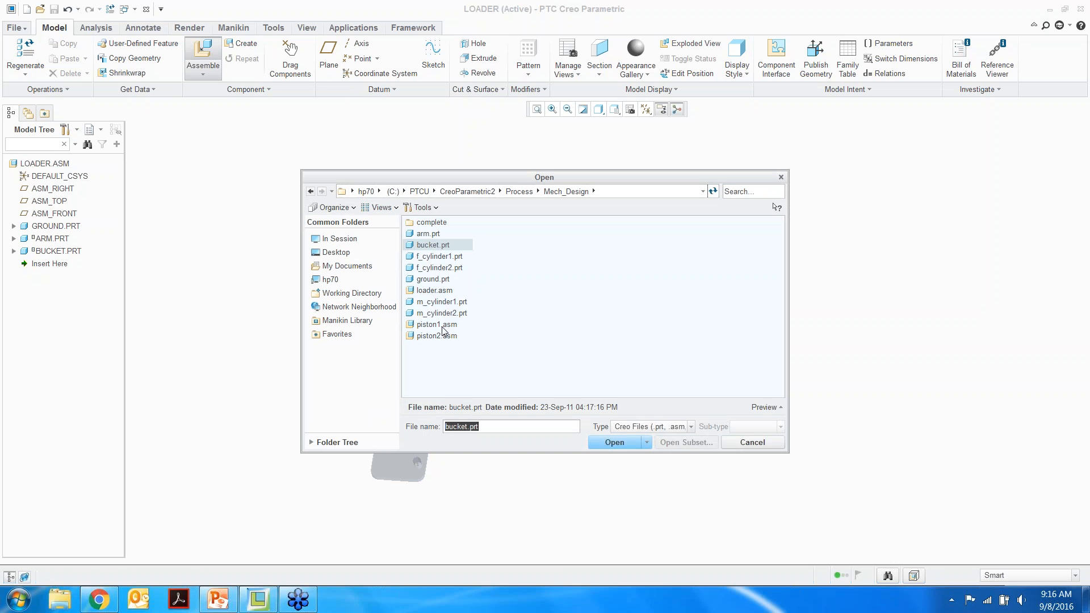
pyautogui.doubleClick(442, 327)
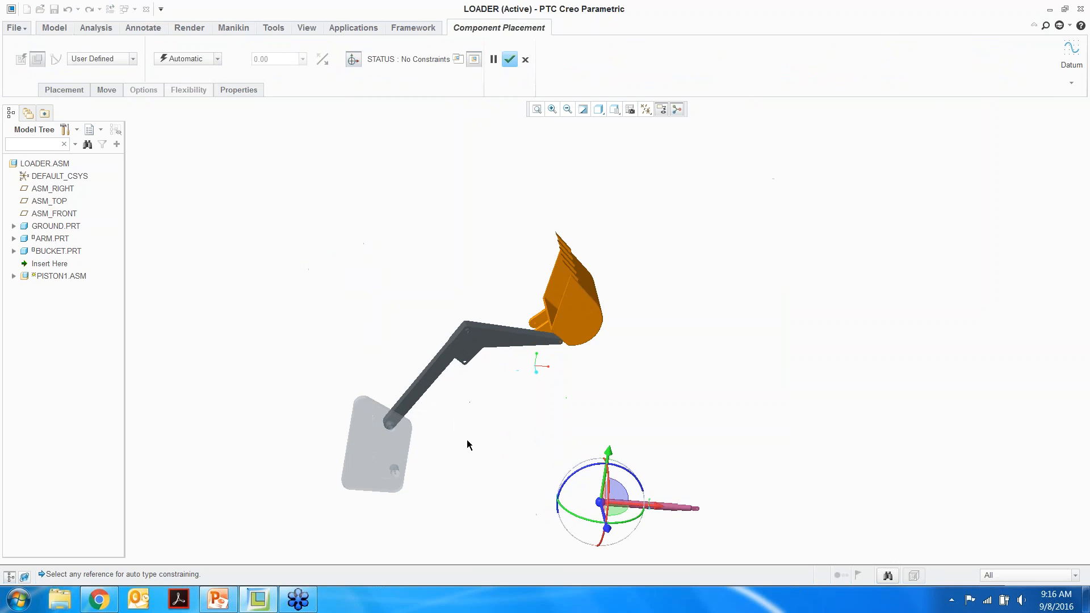
pyautogui.scroll(3, 652, 523)
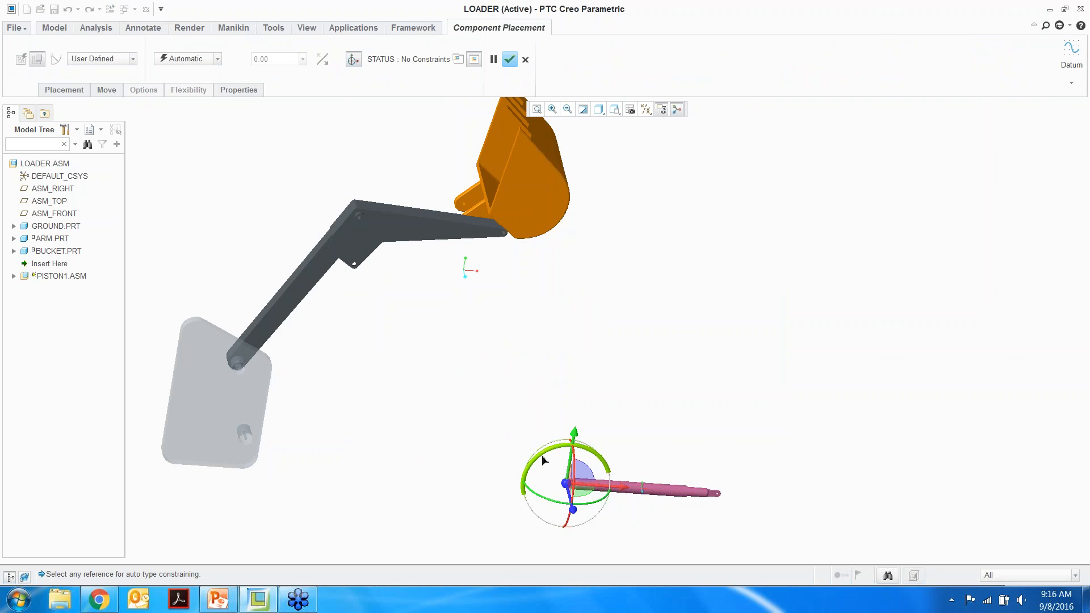
pyautogui.moveTo(543, 460); pyautogui.dragTo(690, 469)
pyautogui.scroll(-3, 389, 312)
pyautogui.scroll(5, 462, 421)
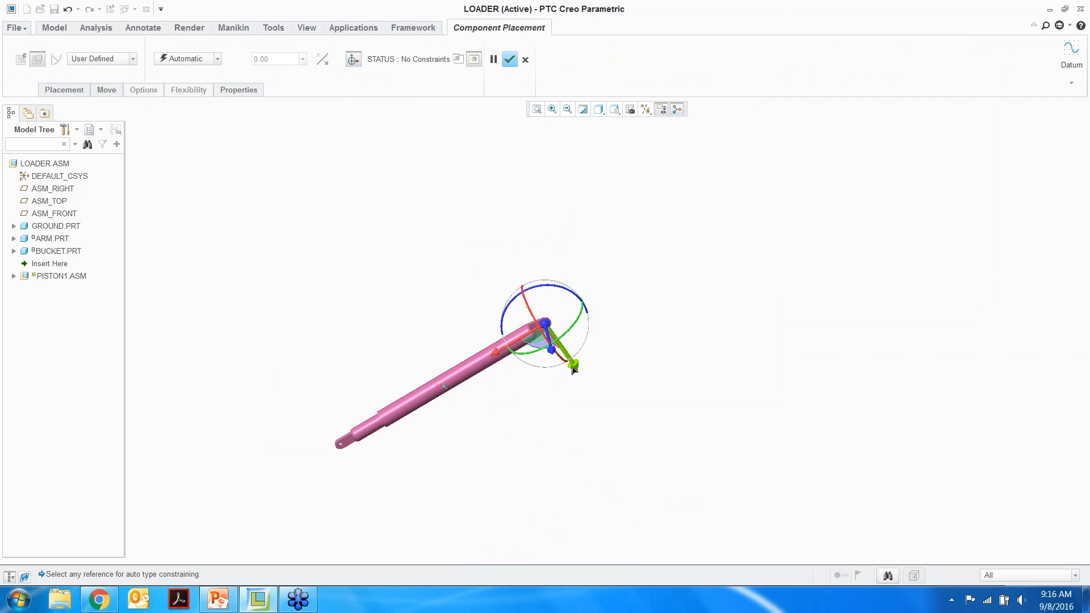
# Move the piston up beside the ground plate, near its lower boss
pyautogui.moveTo(574, 366); pyautogui.dragTo(318, 197)
pyautogui.scroll(-4, 440, 322)
pyautogui.scroll(2, 437, 315)
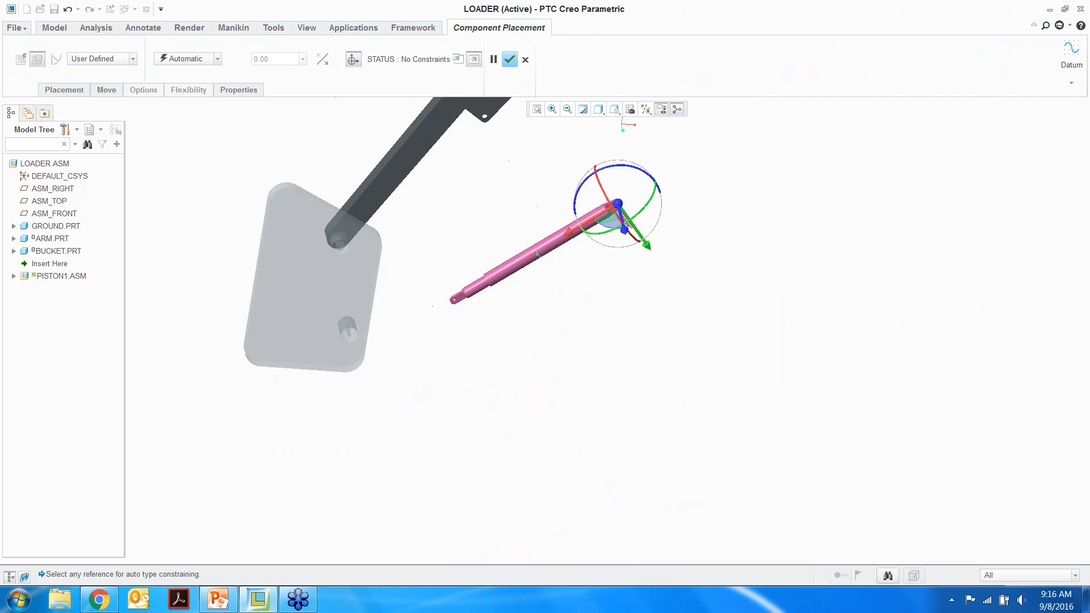
# Give the piston a Pin connection, aligning the hole in its thin rod end with the hole in the ground plate's lower boss
pyautogui.click(131, 59)
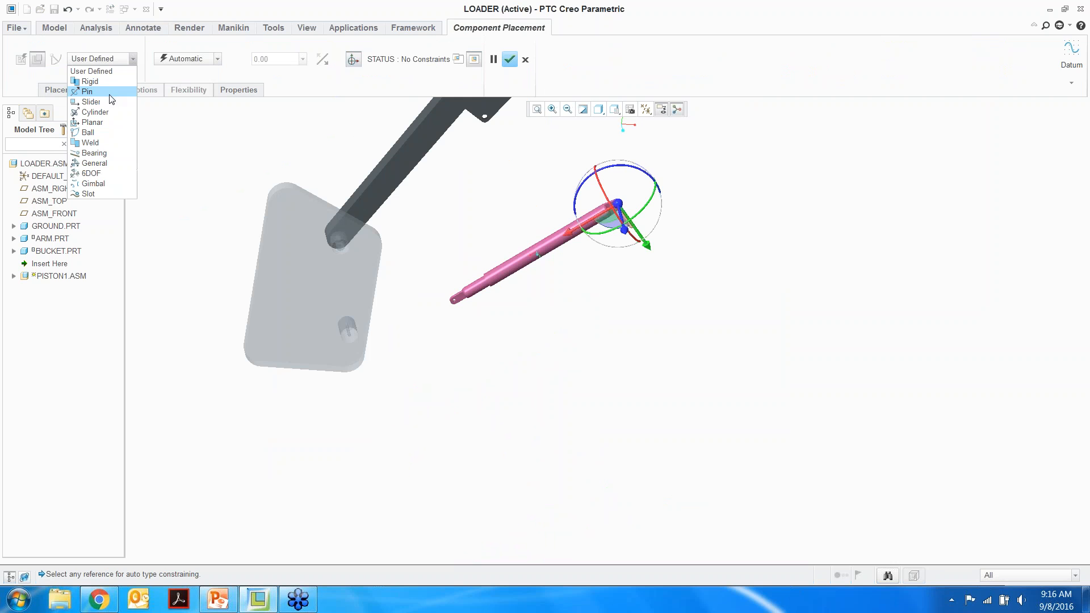
pyautogui.click(110, 95)
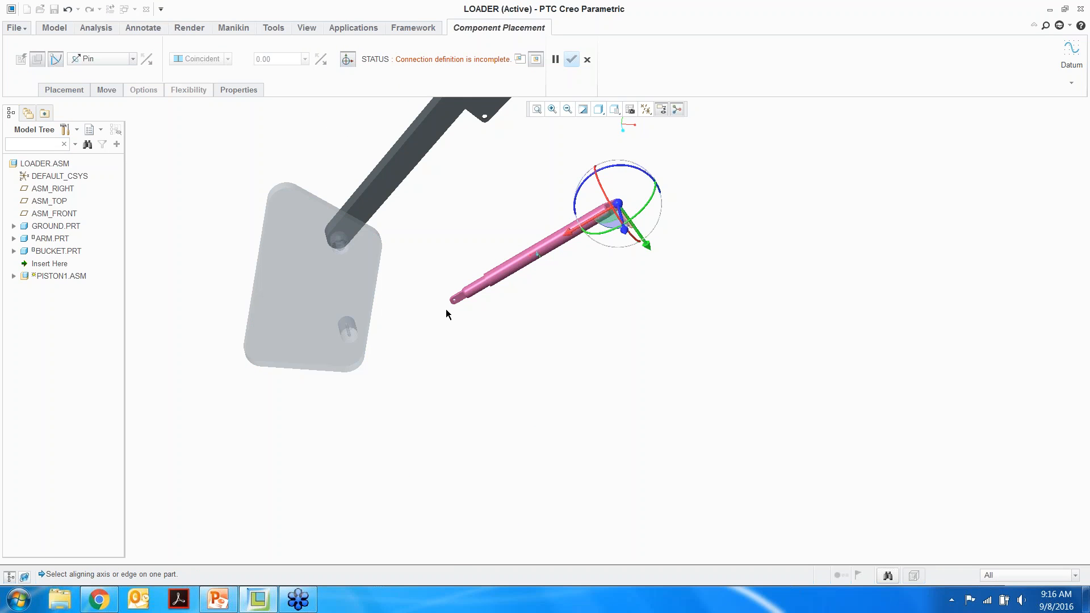
pyautogui.scroll(3, 448, 306)
pyautogui.scroll(-5, 465, 291)
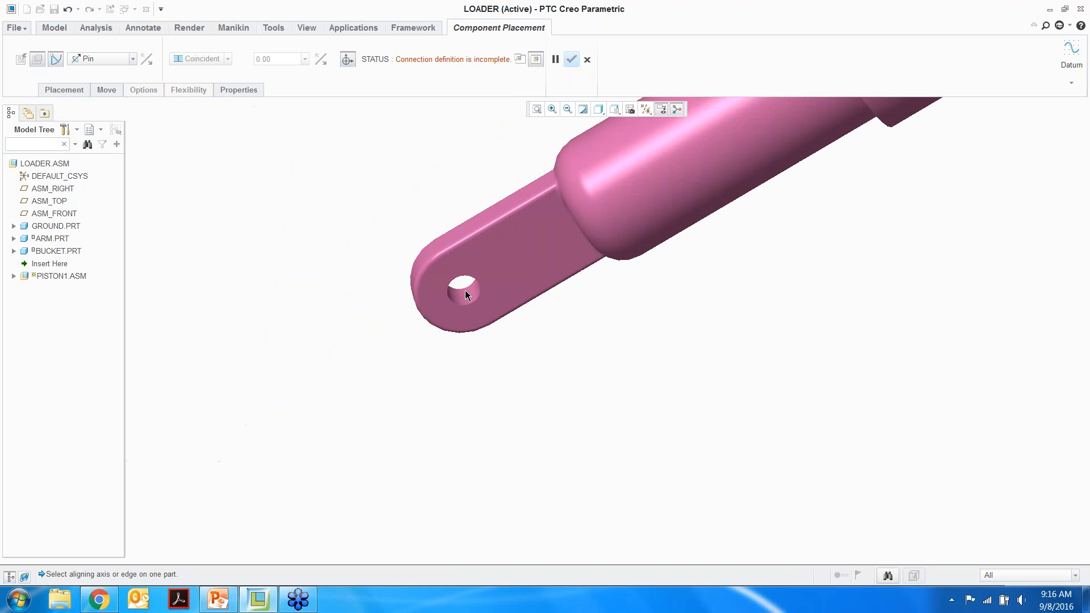
pyautogui.click(465, 294)
pyautogui.scroll(7, 465, 296)
pyautogui.scroll(-6, 284, 359)
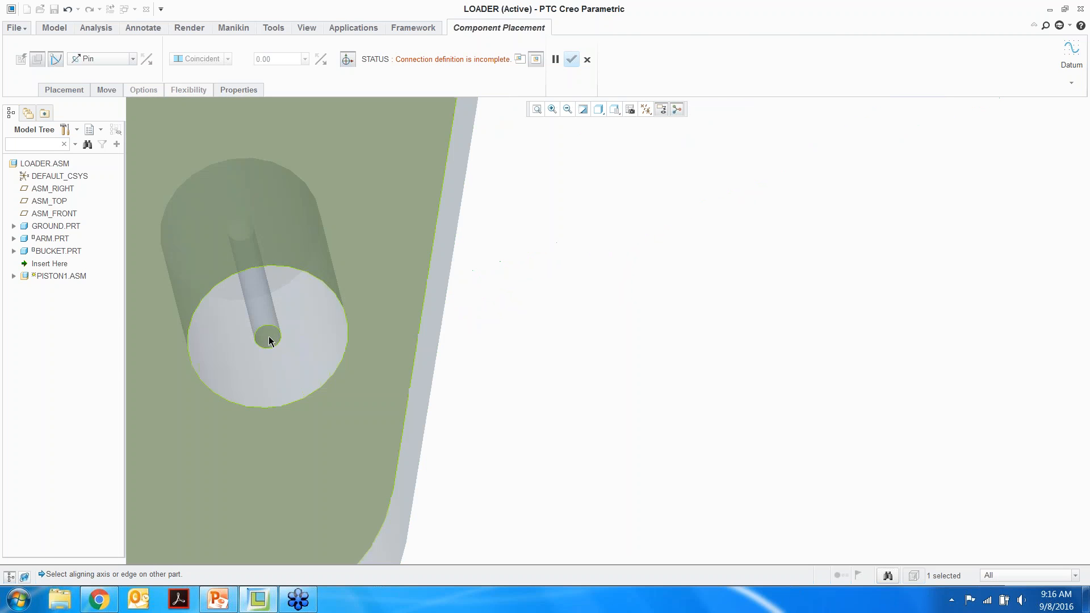
pyautogui.click(268, 340)
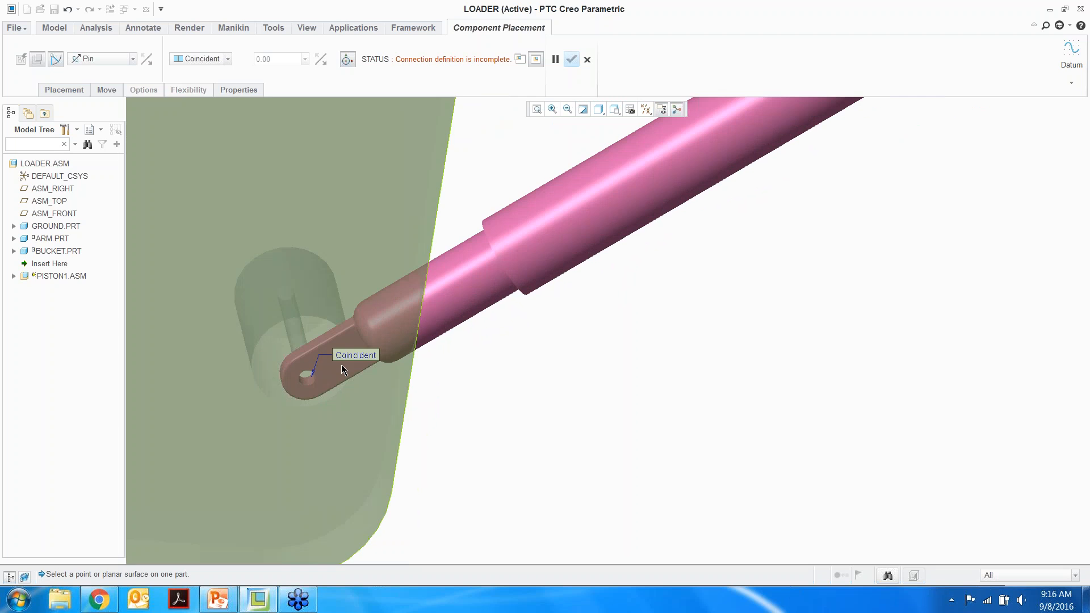
# Make the flat side face of the piston's rod end coincident with the end face of the ground plate's lower boss
pyautogui.click(348, 383)
pyautogui.scroll(6, 351, 383)
pyautogui.moveTo(304, 366); pyautogui.dragTo(598, 323, button='middle')
pyautogui.scroll(-4, 661, 322)
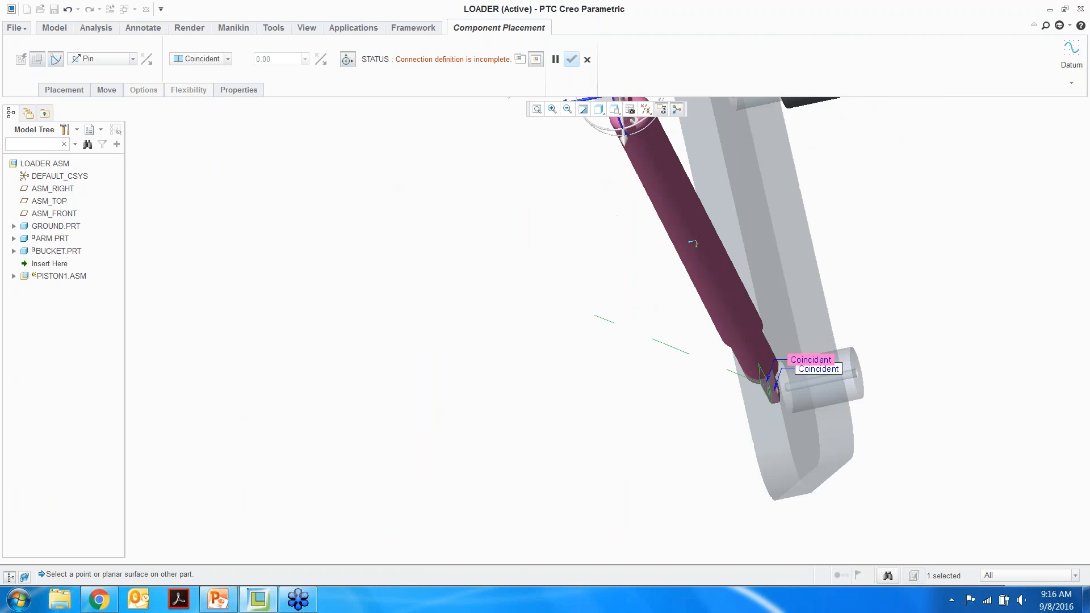
pyautogui.scroll(3, 598, 322)
pyautogui.scroll(-6, 773, 353)
pyautogui.click(647, 347)
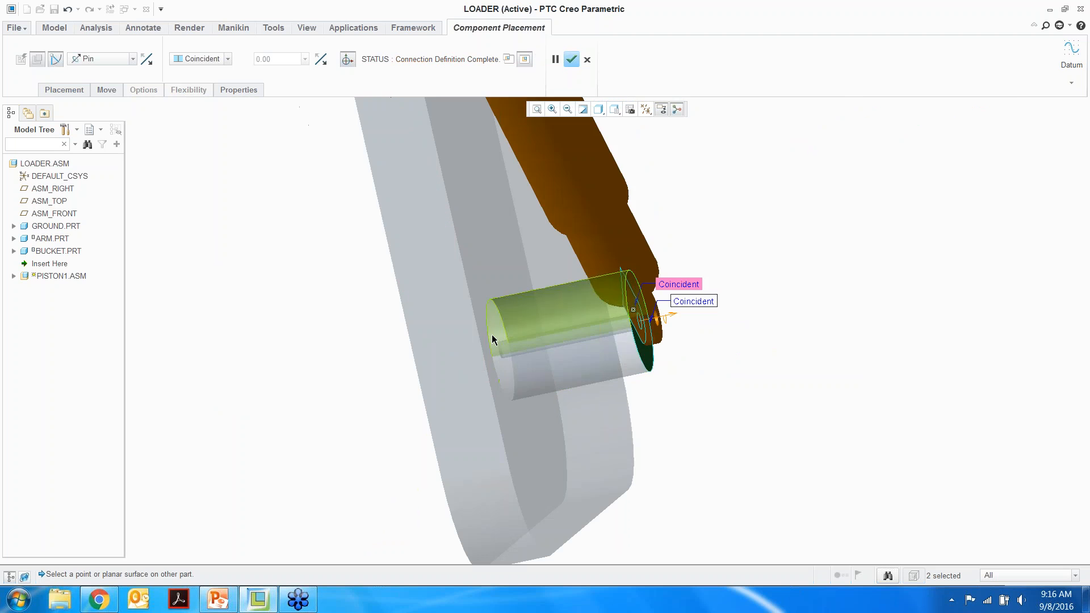
# Add a second connection set to the first piston and set its type to Cylinder
pyautogui.scroll(5, 492, 336)
pyautogui.moveTo(489, 341); pyautogui.dragTo(566, 334, button='middle')
pyautogui.scroll(5, 566, 334)
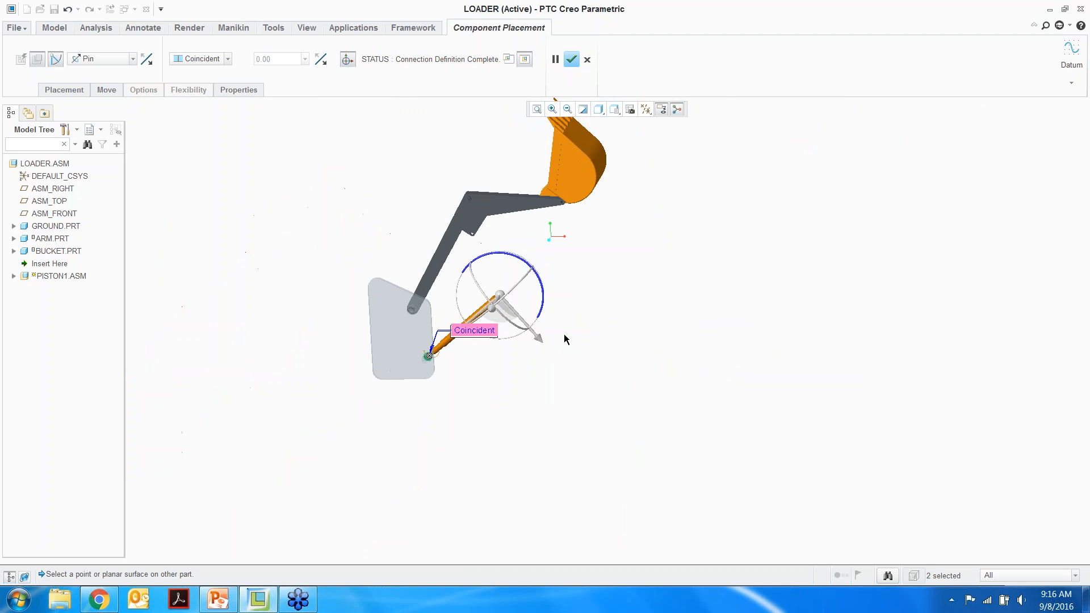
pyautogui.scroll(-4, 498, 263)
pyautogui.moveTo(491, 284); pyautogui.dragTo(525, 294, button='middle')
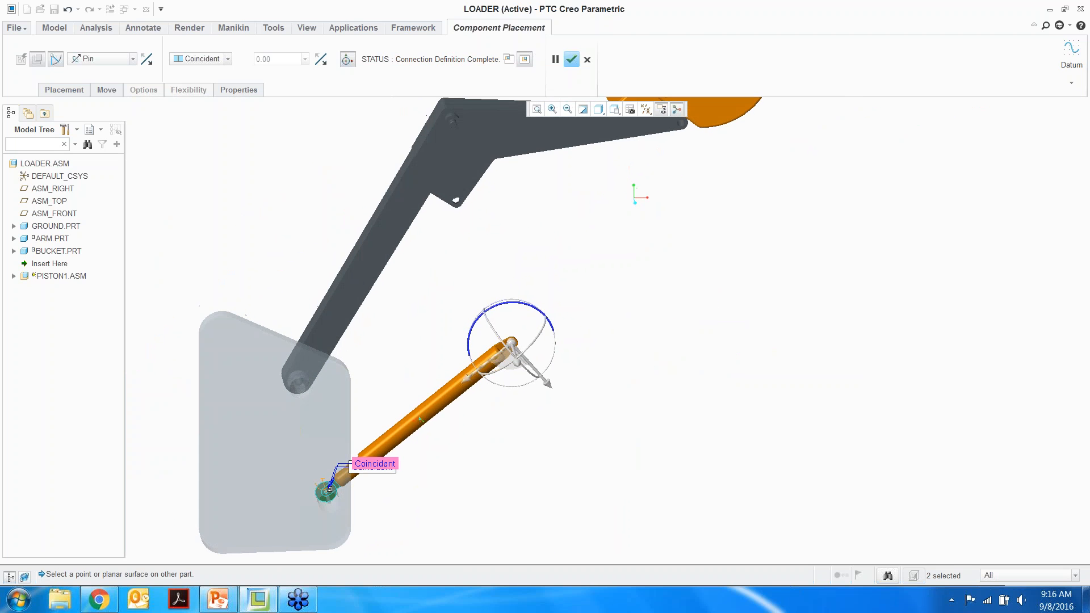
pyautogui.click(83, 91)
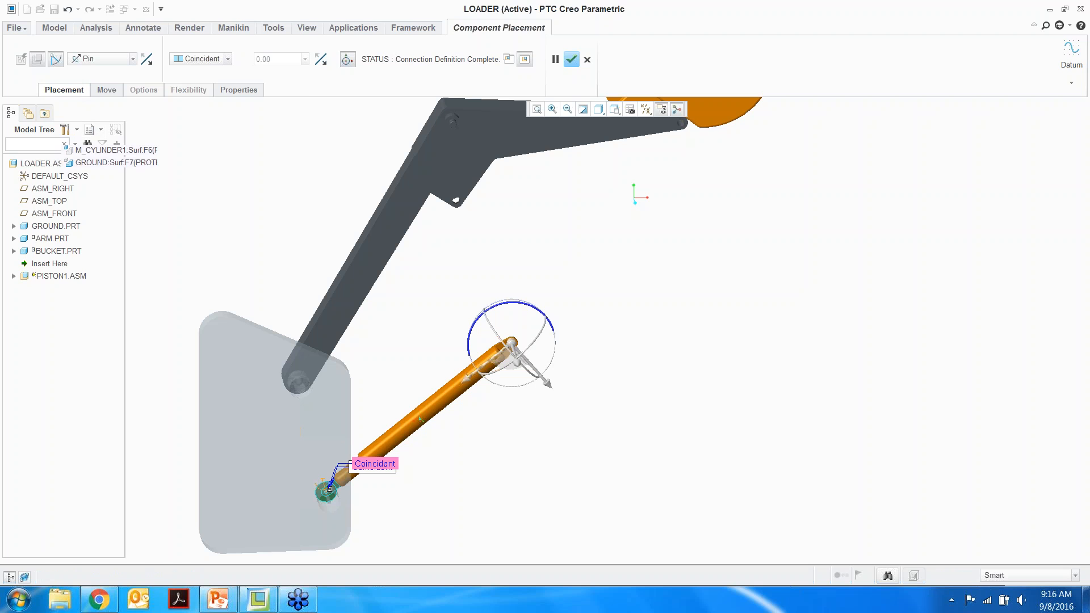
pyautogui.click(73, 200)
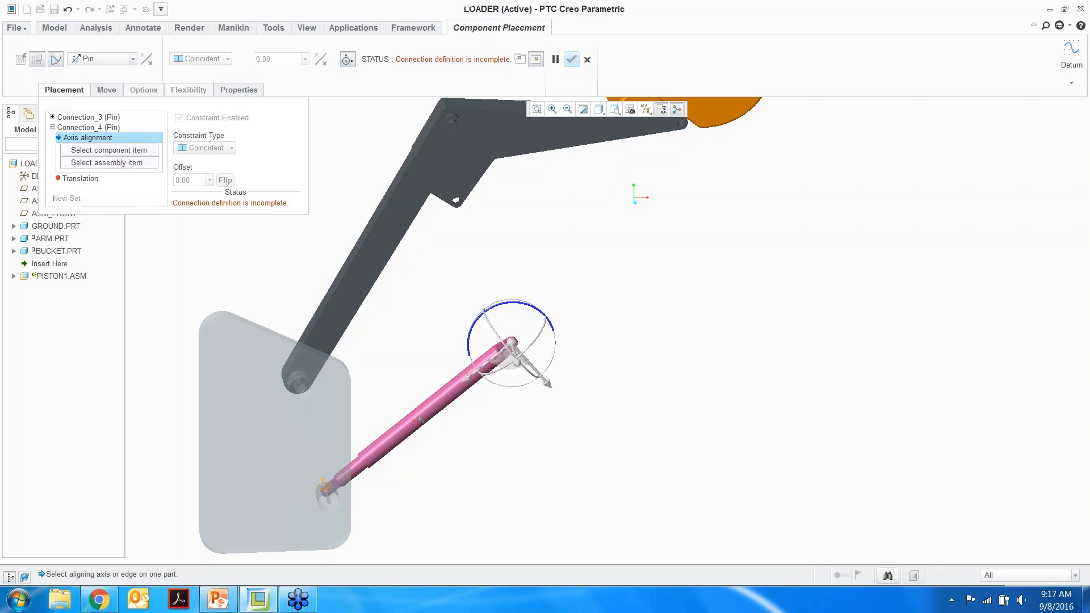
pyautogui.click(133, 59)
pyautogui.click(94, 113)
# Align the hole at the piston's thick cylinder end with the hole in the arm's lower bracket and accept the placement
pyautogui.scroll(-5, 517, 356)
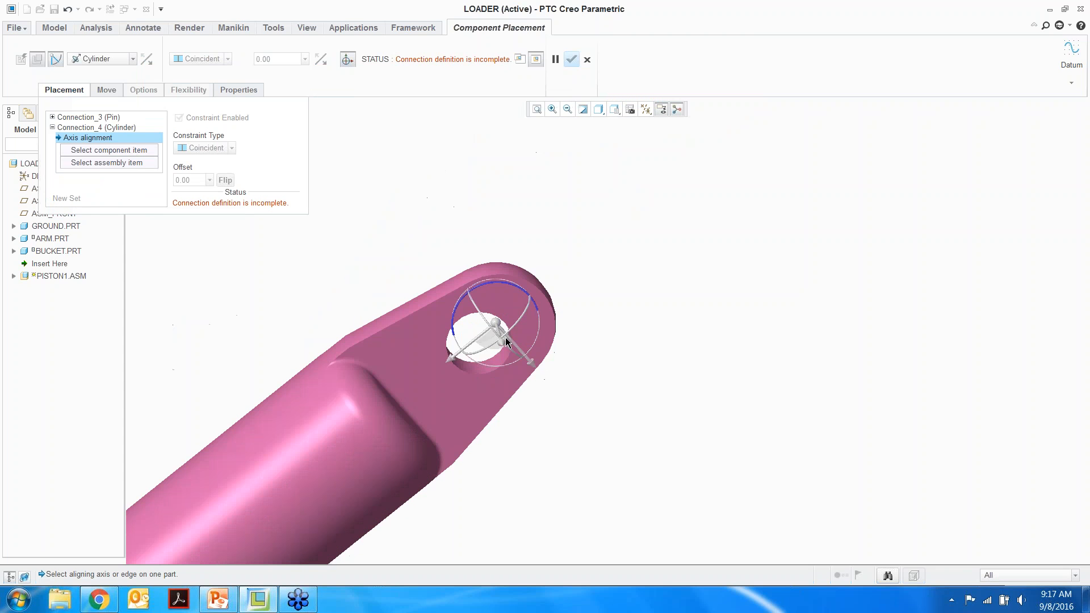
pyautogui.click(479, 369)
pyautogui.scroll(5, 499, 386)
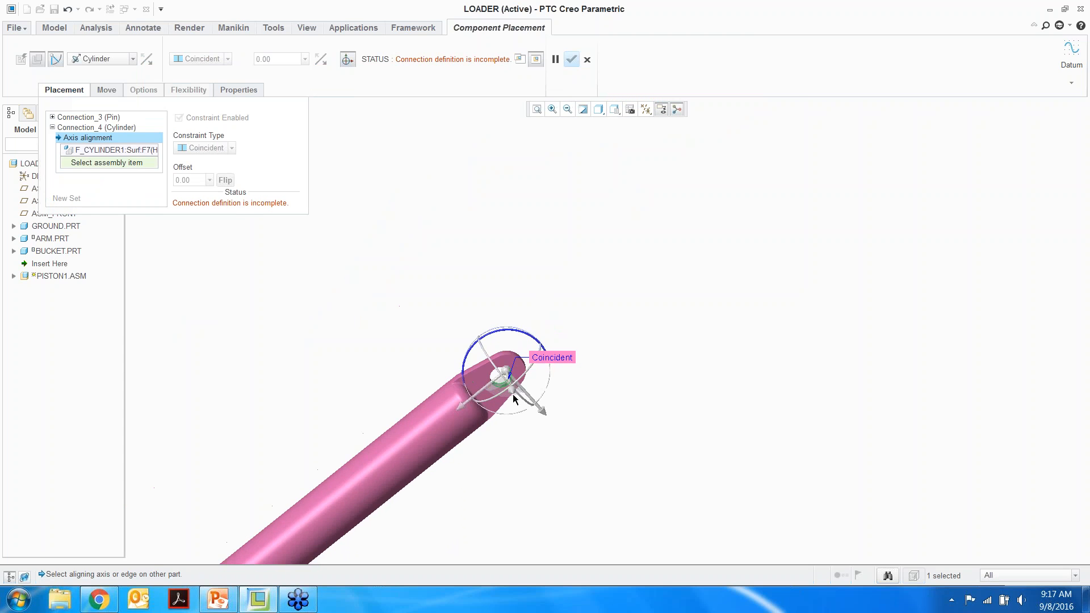
pyautogui.scroll(-4, 443, 210)
pyautogui.click(440, 234)
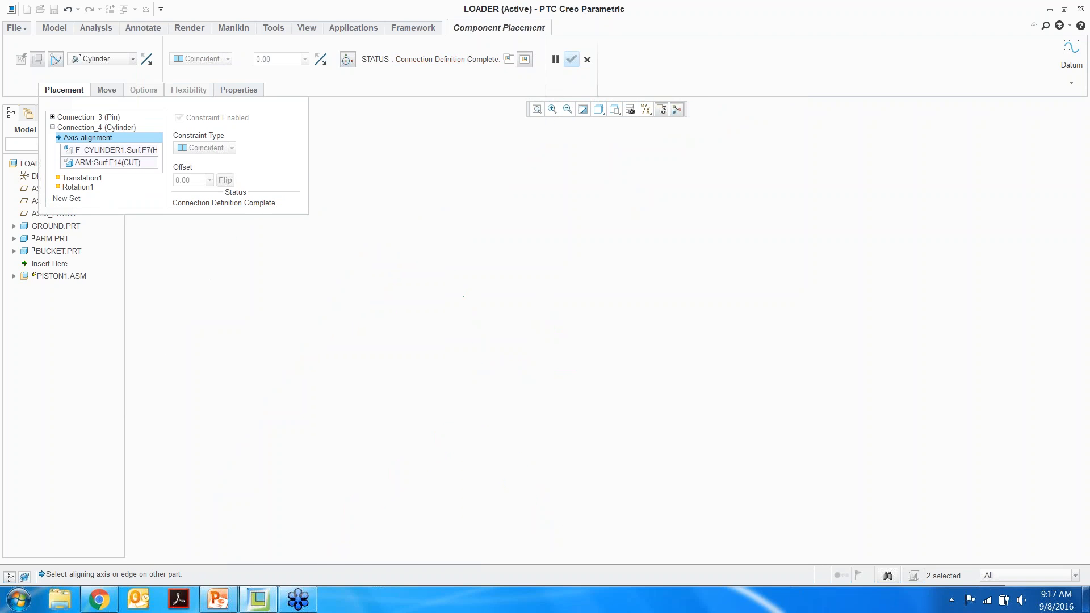
pyautogui.scroll(5, 490, 311)
pyautogui.scroll(3, 487, 307)
pyautogui.moveTo(469, 412)
pyautogui.mouseDown(button='middle')
pyautogui.moveTo(448, 415)
pyautogui.moveTo(488, 449)
pyautogui.mouseUp(button='middle')
pyautogui.scroll(-4, 451, 425)
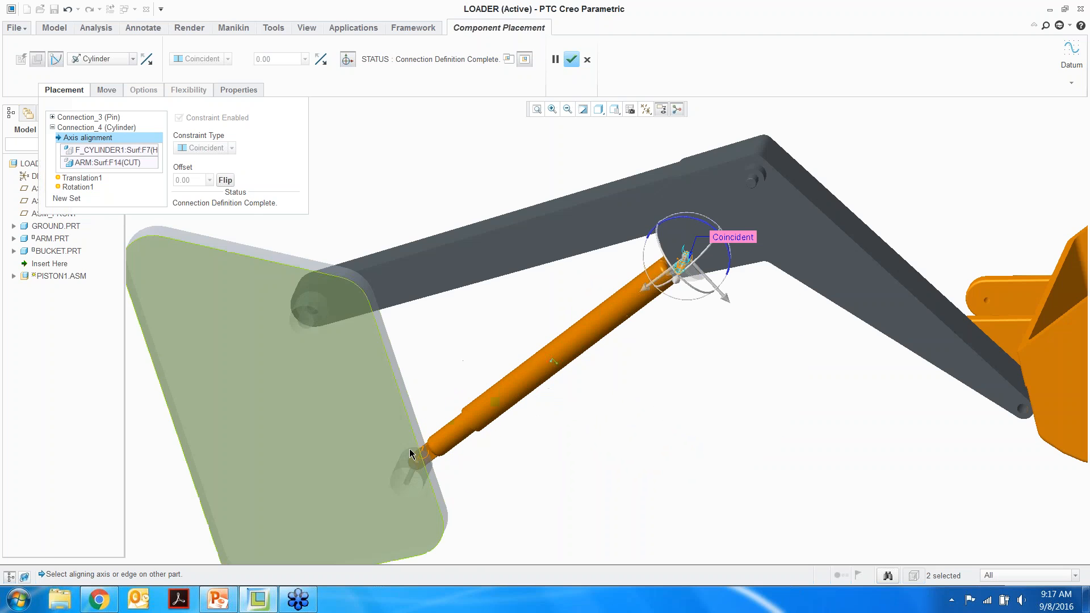
pyautogui.scroll(4, 503, 408)
pyautogui.scroll(-4, 523, 363)
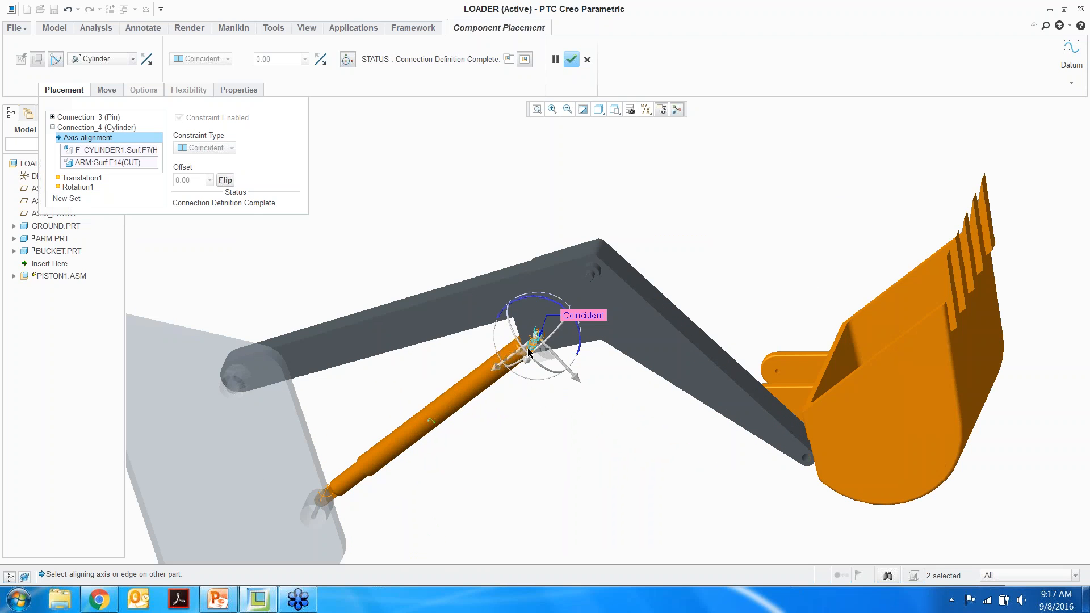
pyautogui.scroll(4, 419, 319)
pyautogui.moveTo(418, 319)
pyautogui.mouseDown(button='middle')
pyautogui.moveTo(511, 355)
pyautogui.moveTo(479, 365)
pyautogui.moveTo(478, 353)
pyautogui.mouseUp(button='middle')
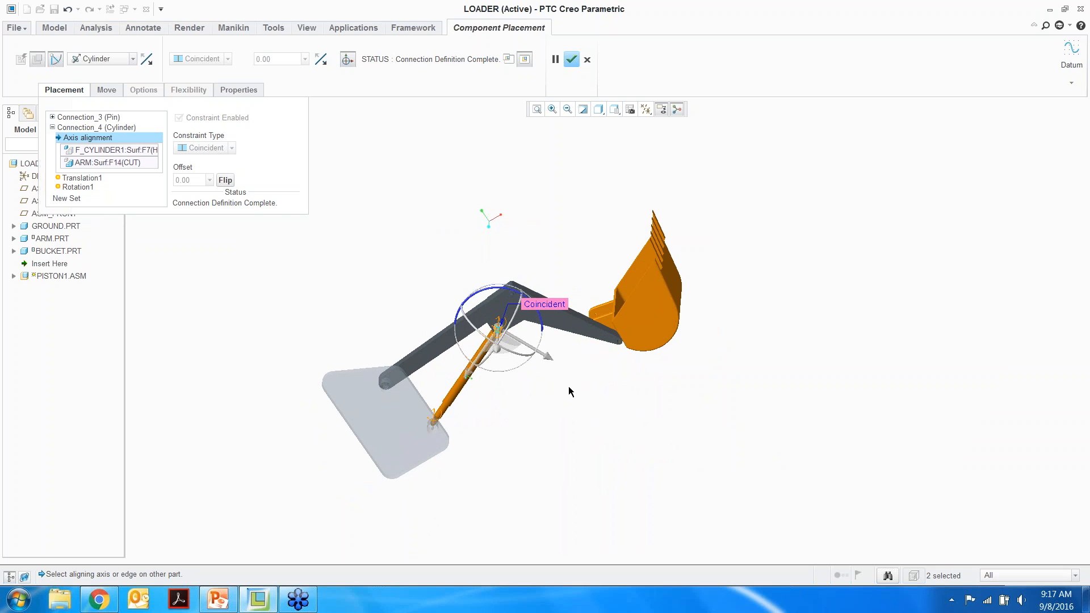
pyautogui.scroll(-1, 572, 384)
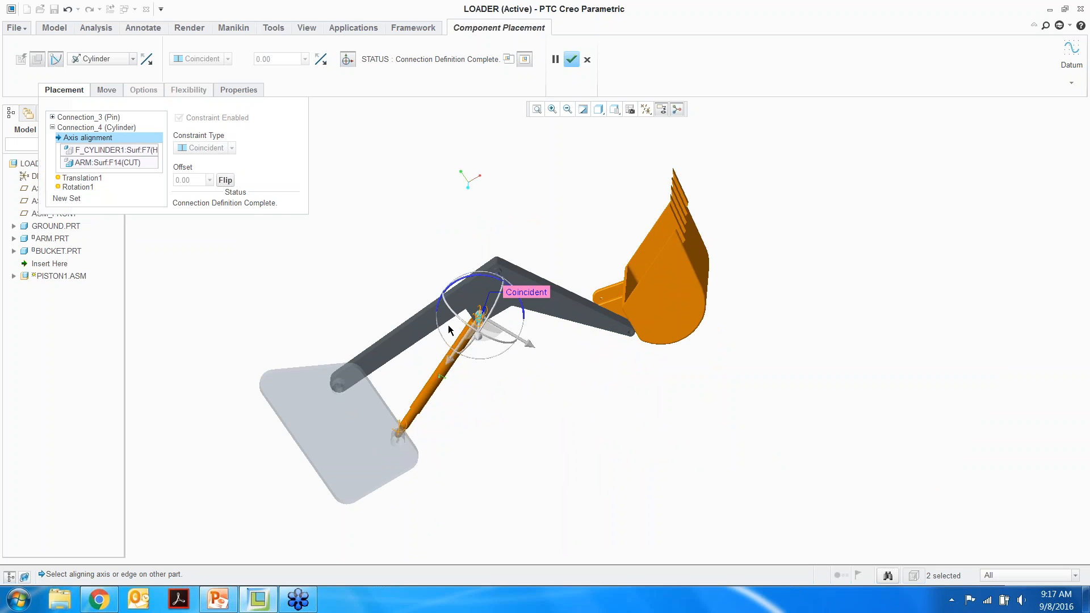
pyautogui.click(571, 59)
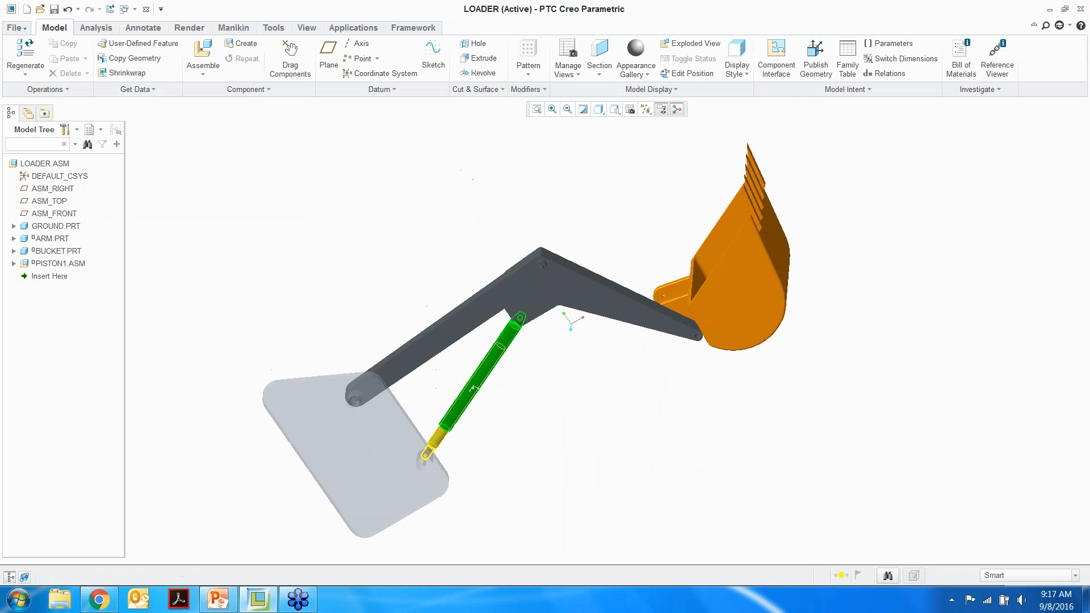
# Insert piston2.asm into the assembly and move it below the arm so its thin rod end lies at the bucket
pyautogui.click(203, 57)
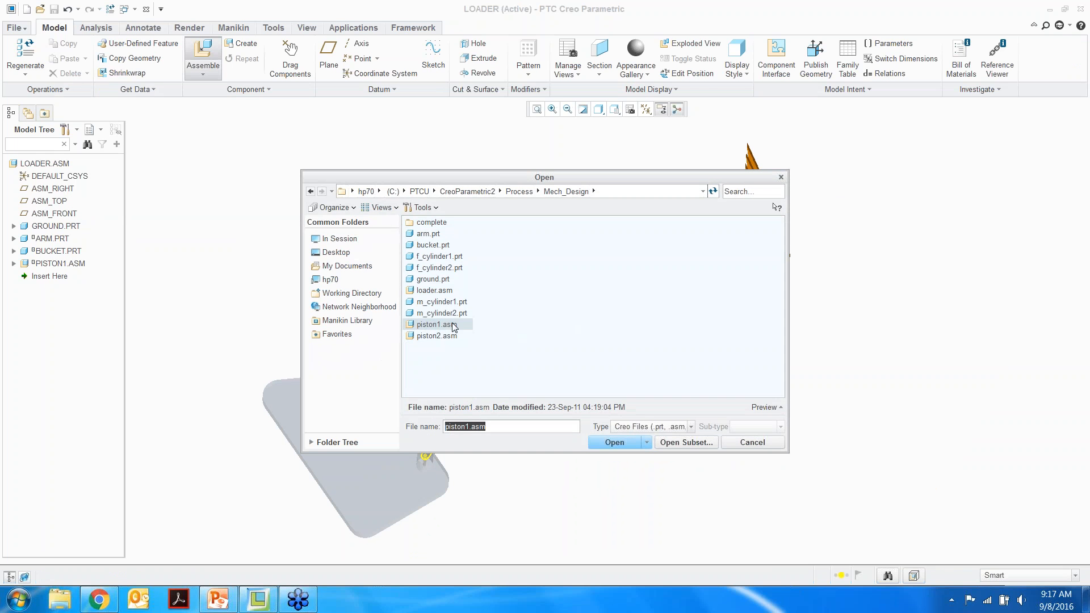
pyautogui.doubleClick(449, 339)
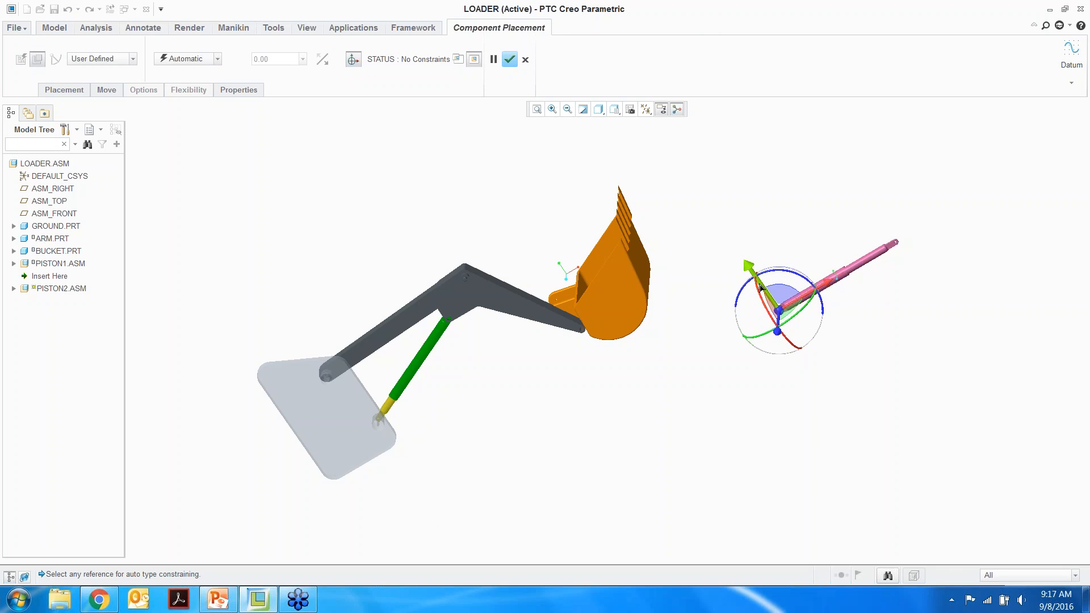
pyautogui.moveTo(761, 287); pyautogui.dragTo(587, 321)
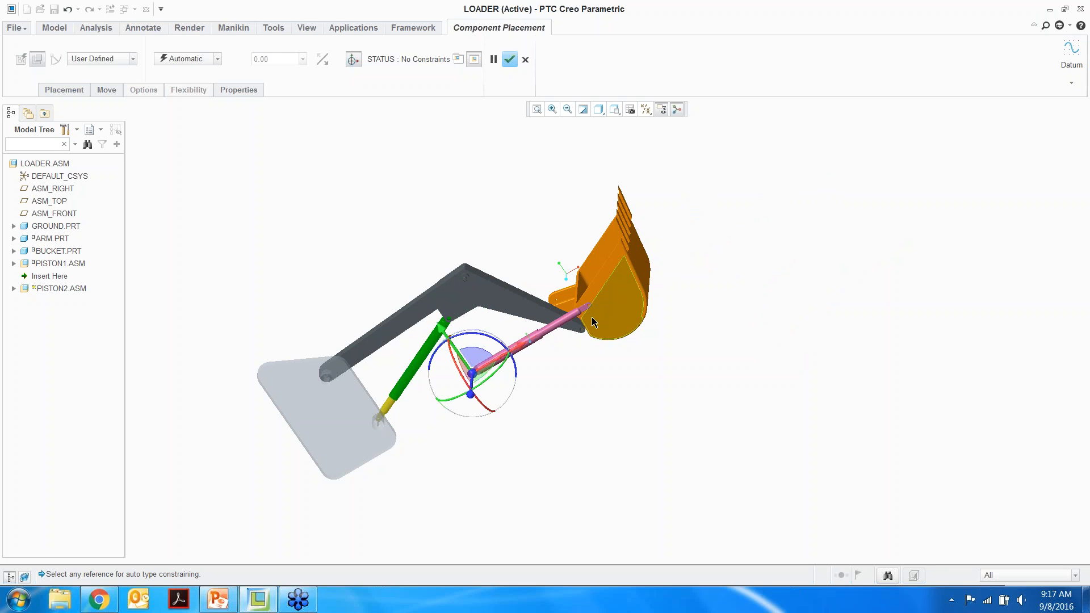
# Give piston2 a Pin connection, aligning its rod-end hole with the bucket lug hole farthest from the bucket body
pyautogui.scroll(2, 587, 321)
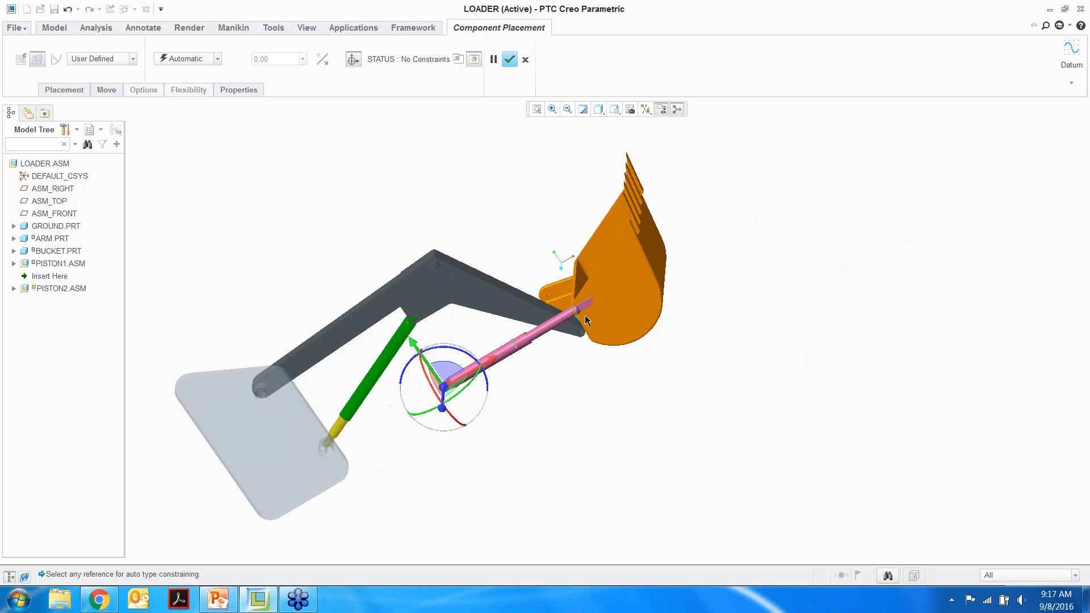
pyautogui.scroll(2, 586, 319)
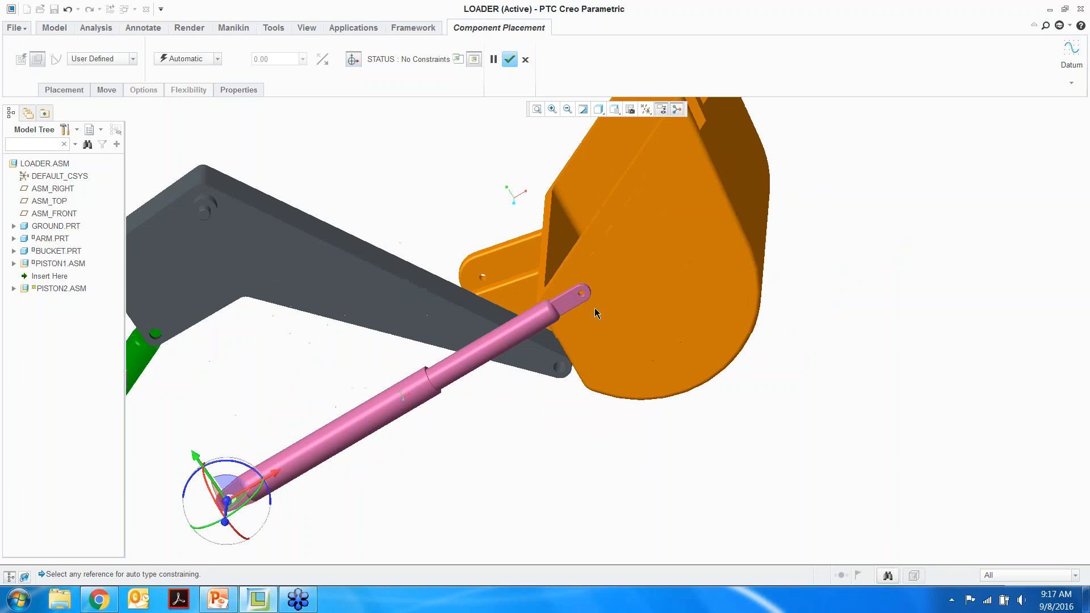
pyautogui.click(132, 58)
pyautogui.click(107, 93)
pyautogui.scroll(5, 548, 289)
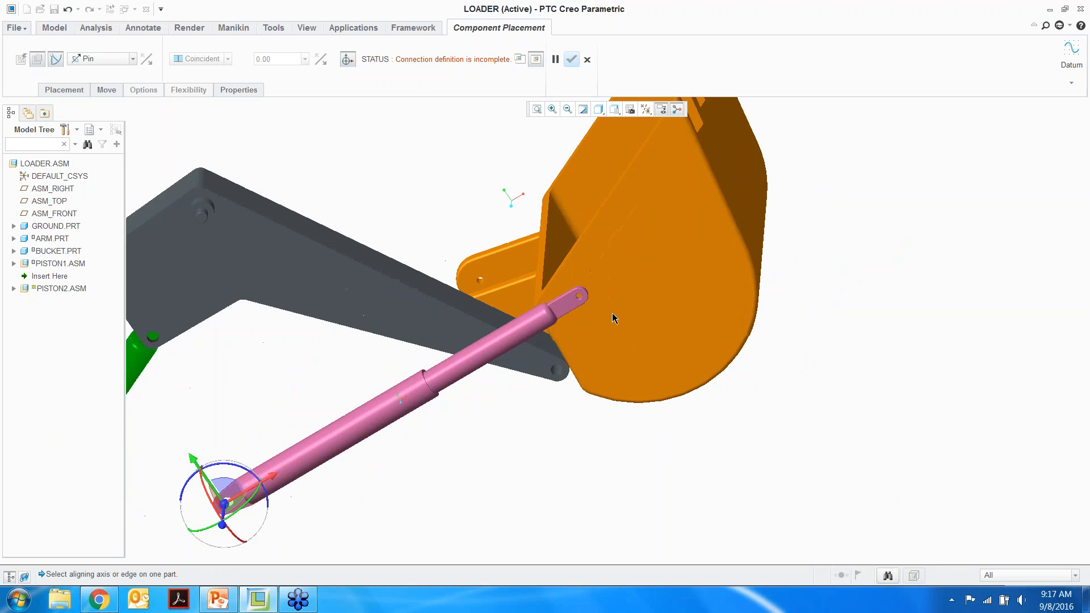
pyautogui.scroll(3, 549, 288)
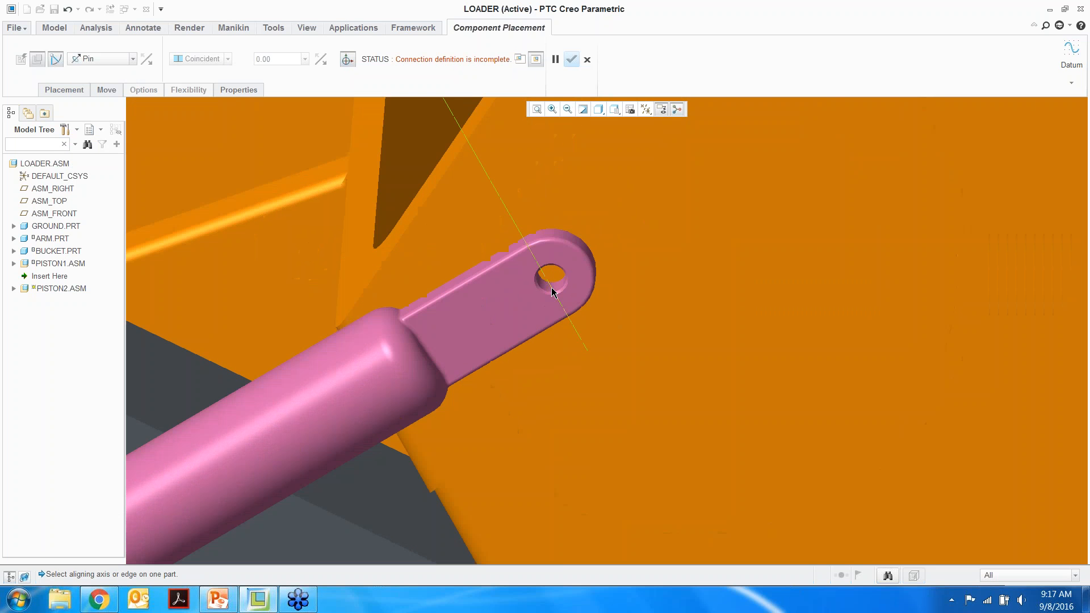
pyautogui.click(548, 288)
pyautogui.scroll(-4, 583, 367)
pyautogui.scroll(-3, 581, 363)
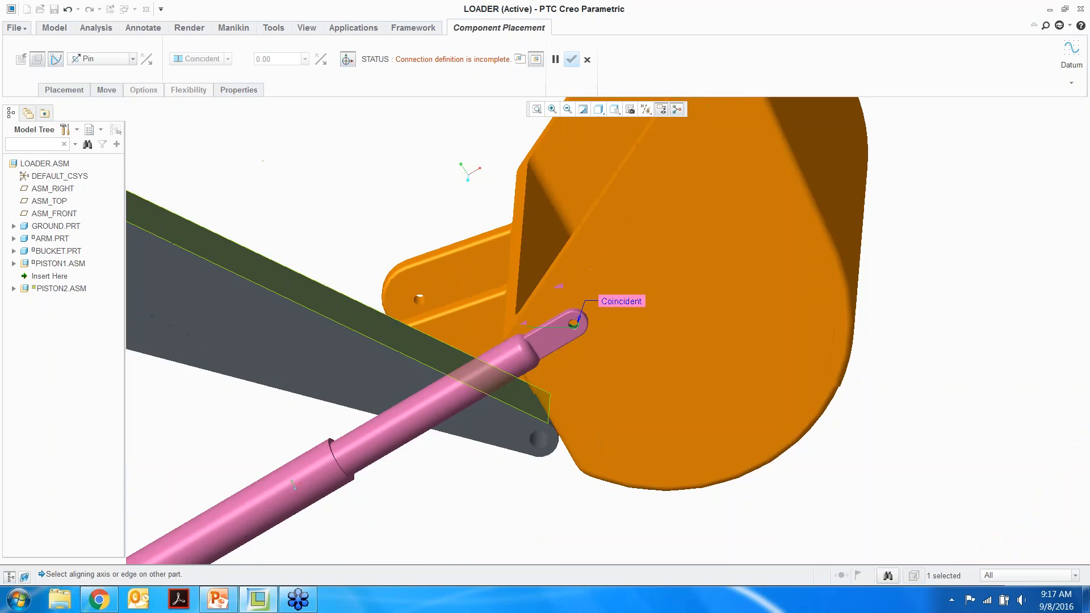
pyautogui.moveTo(372, 309); pyautogui.dragTo(408, 335, button='middle')
pyautogui.scroll(3, 390, 281)
pyautogui.click(385, 282)
# Make the flat side face of piston2's rod end coincident with the side face of the bucket lug
pyautogui.scroll(-2, 386, 281)
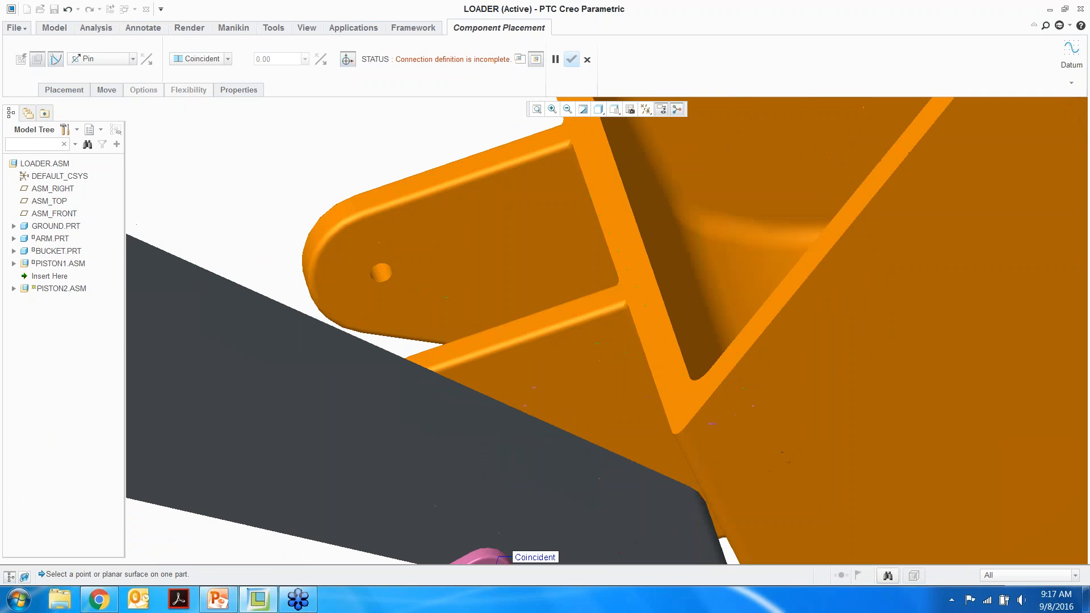
pyautogui.scroll(-5, 397, 273)
pyautogui.scroll(5, 416, 368)
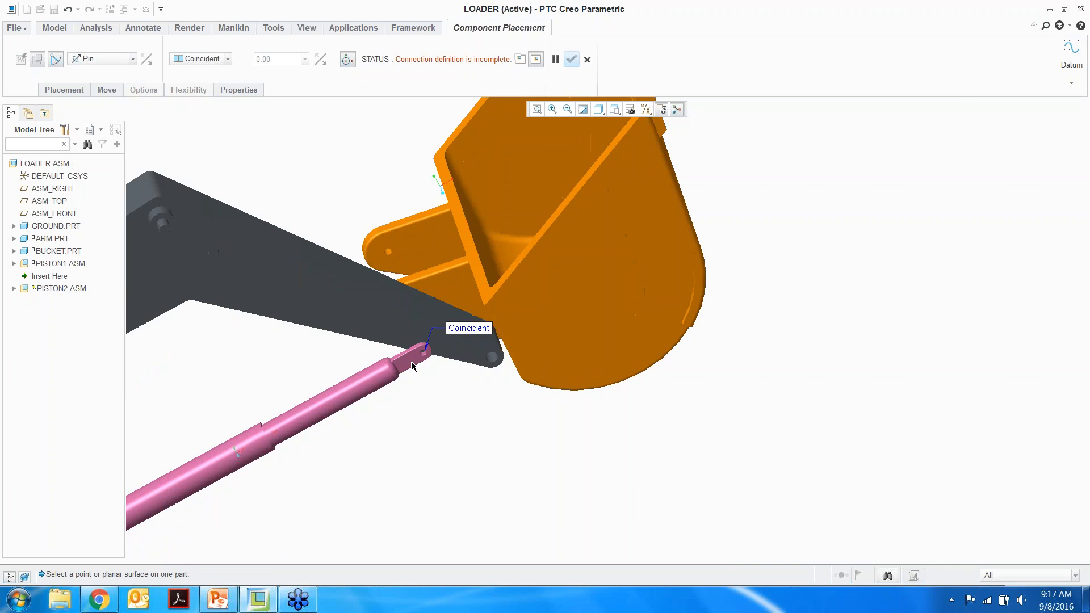
pyautogui.click(414, 355)
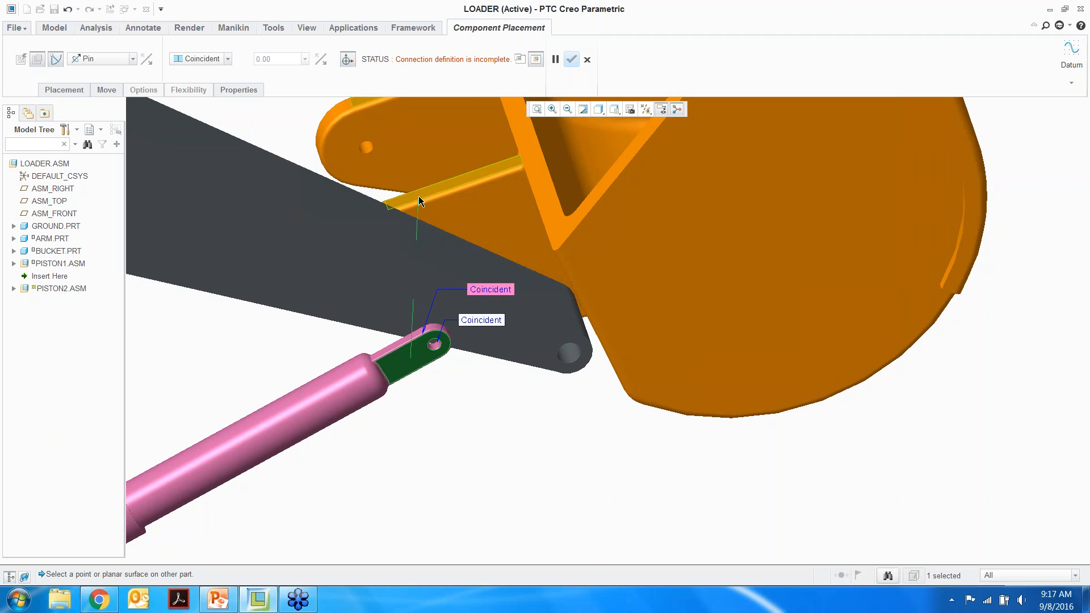
pyautogui.click(419, 219)
# Add a second connection set to piston2 and set its type to Cylinder
pyautogui.scroll(-3, 384, 277)
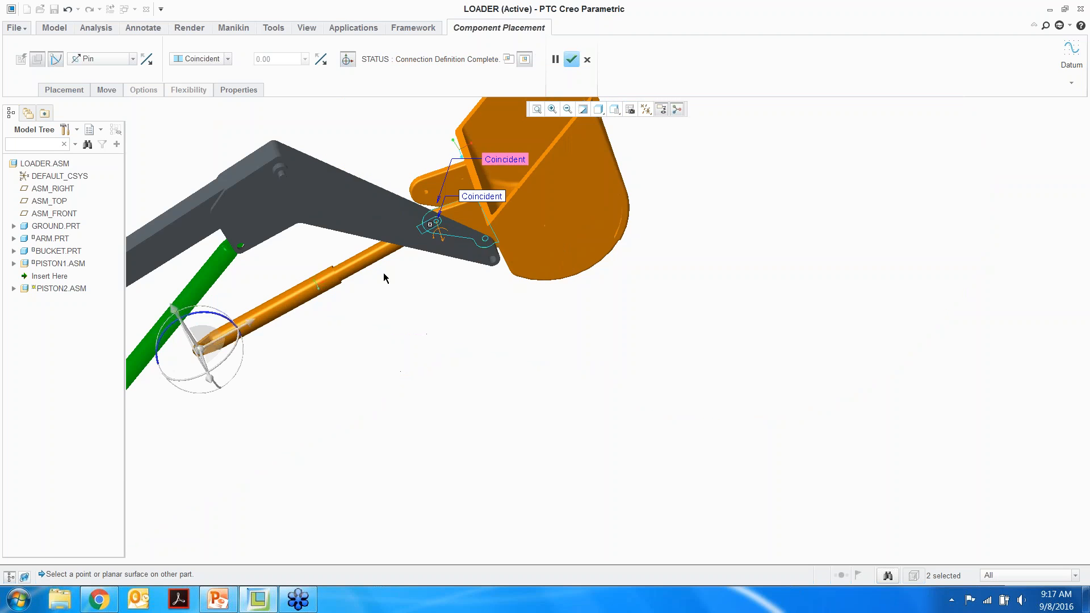
pyautogui.moveTo(383, 273); pyautogui.dragTo(332, 289, button='middle')
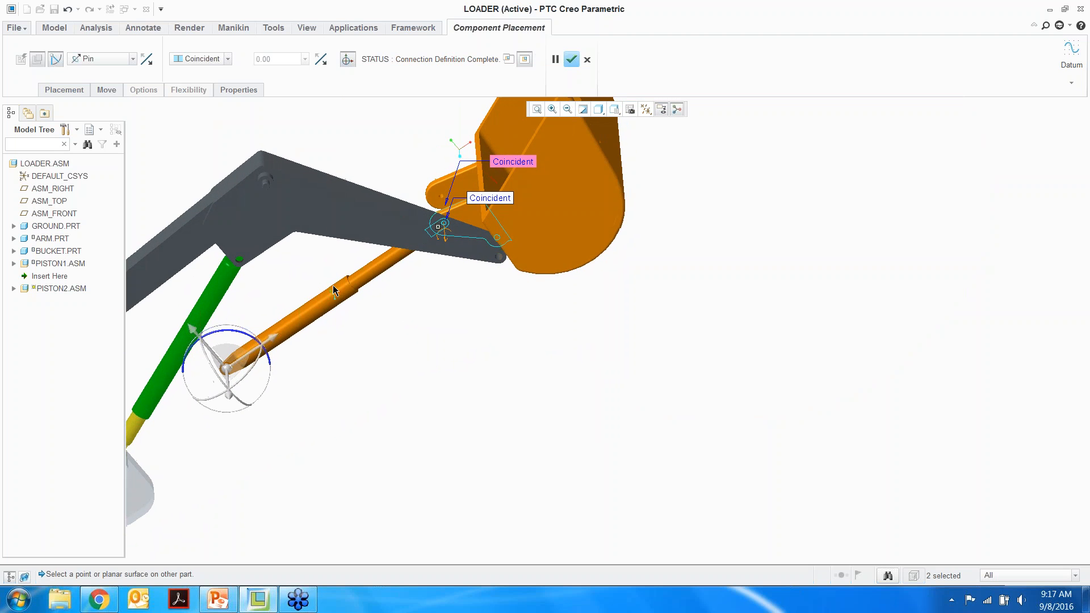
pyautogui.click(67, 89)
pyautogui.click(74, 202)
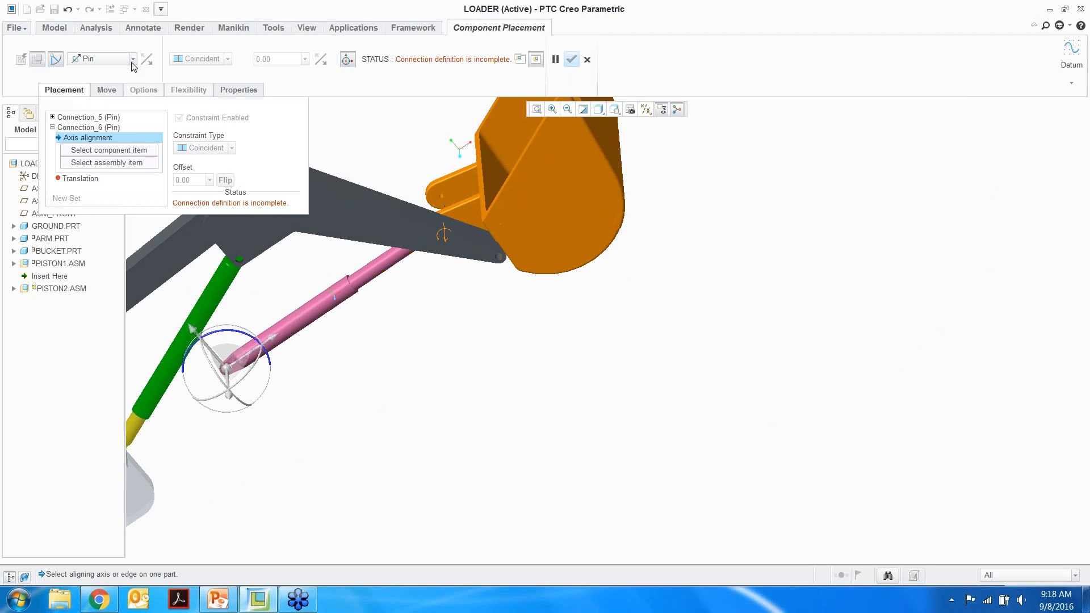
pyautogui.click(132, 59)
pyautogui.click(93, 101)
# Align the hole at piston2's cylinder end with the cylindrical pin at the arm's upper bend and accept the component placement
pyautogui.scroll(6, 227, 366)
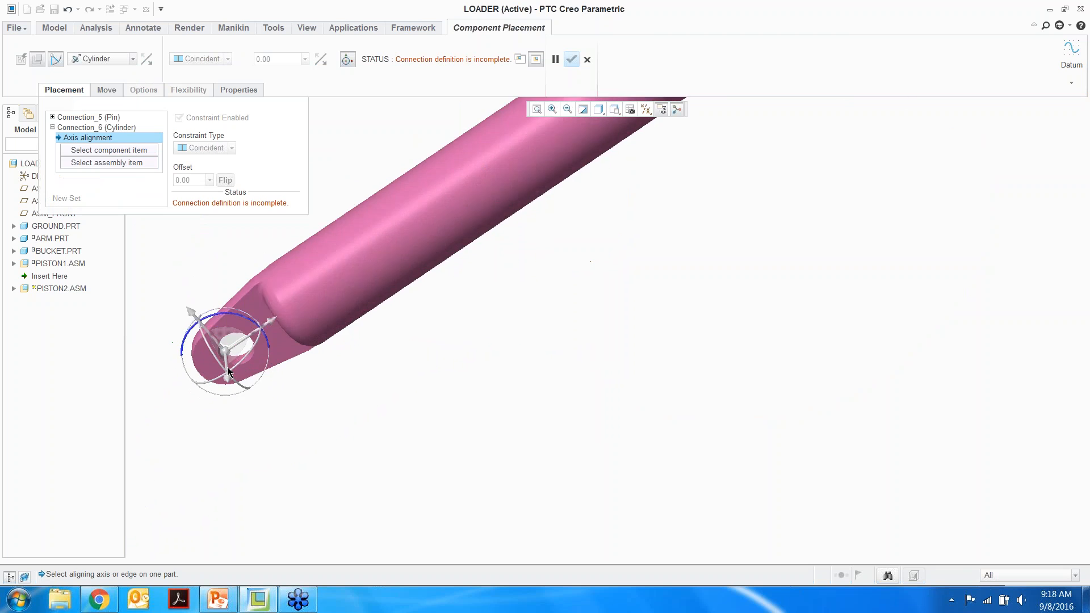
pyautogui.click(251, 362)
pyautogui.scroll(-10, 406, 417)
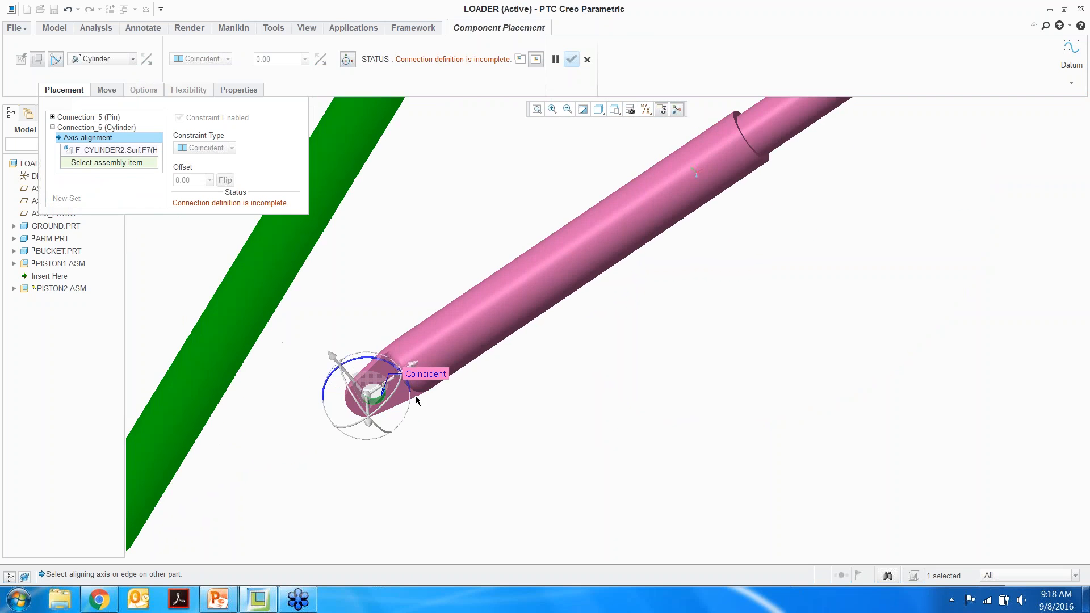
pyautogui.scroll(10, 430, 284)
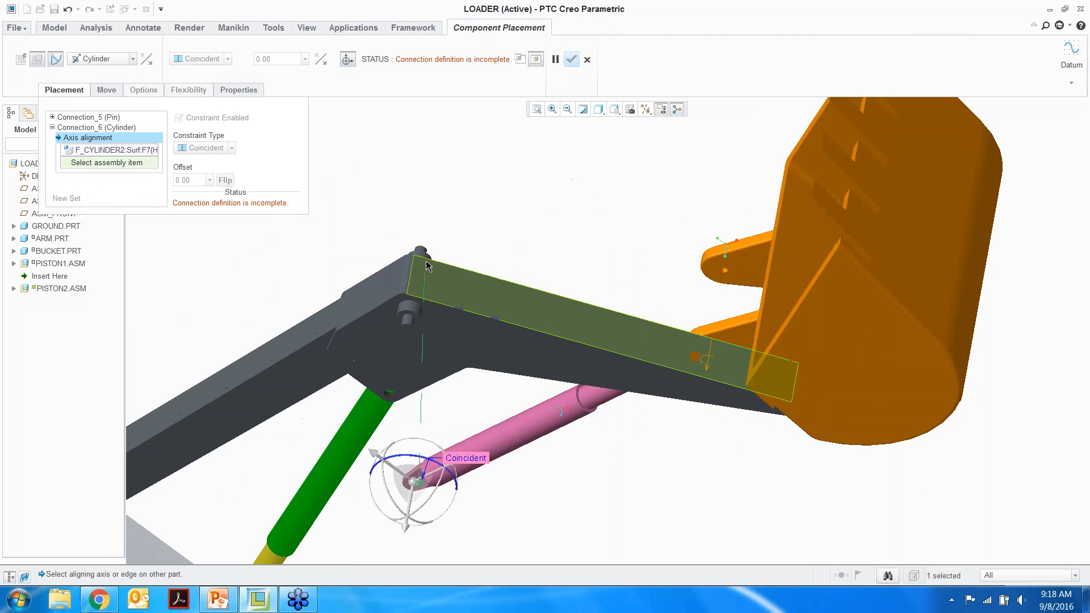
pyautogui.click(409, 248)
pyautogui.scroll(-5, 397, 244)
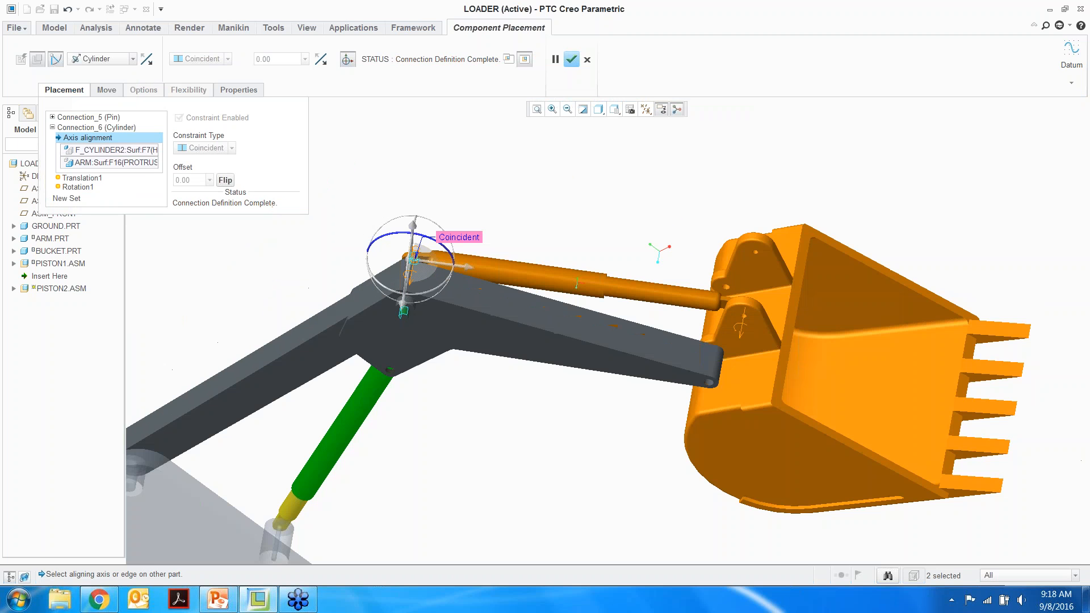
pyautogui.moveTo(505, 294); pyautogui.dragTo(395, 290, button='middle')
pyautogui.scroll(-5, 396, 290)
pyautogui.scroll(3, 437, 322)
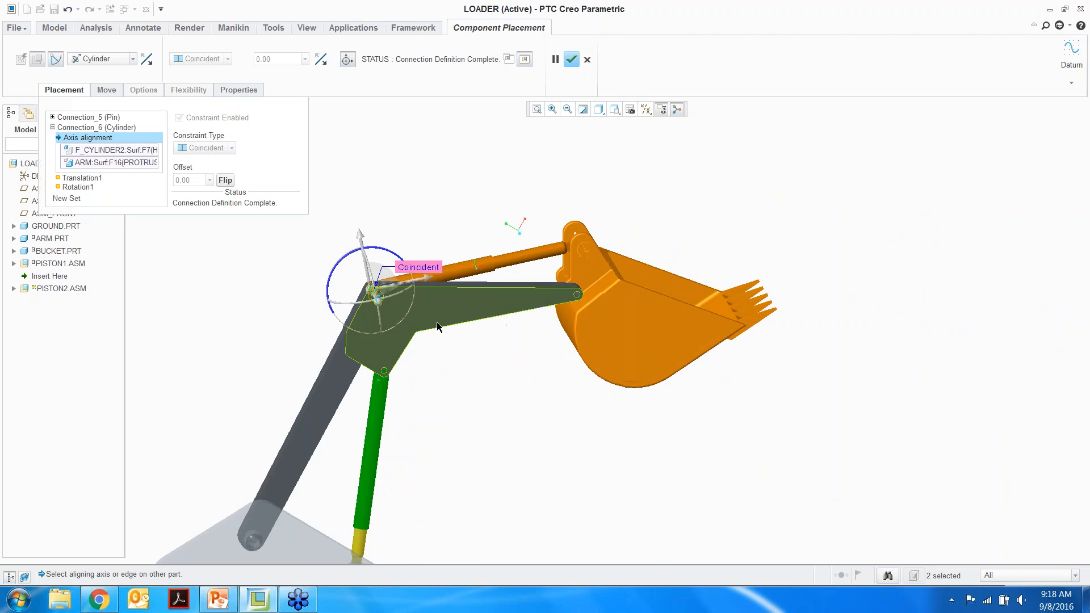
pyautogui.scroll(-3, 400, 358)
pyautogui.click(571, 59)
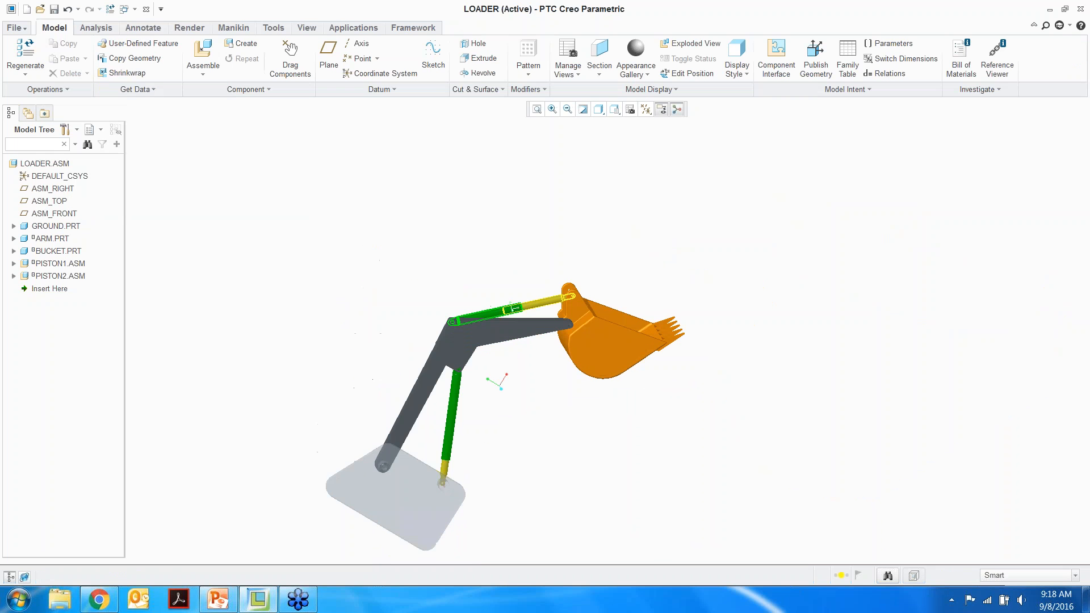
# Orient the loader assembly to the saved front view so the whole mechanism is seen flat from the side
pyautogui.moveTo(399, 331); pyautogui.dragTo(451, 339, button='middle')
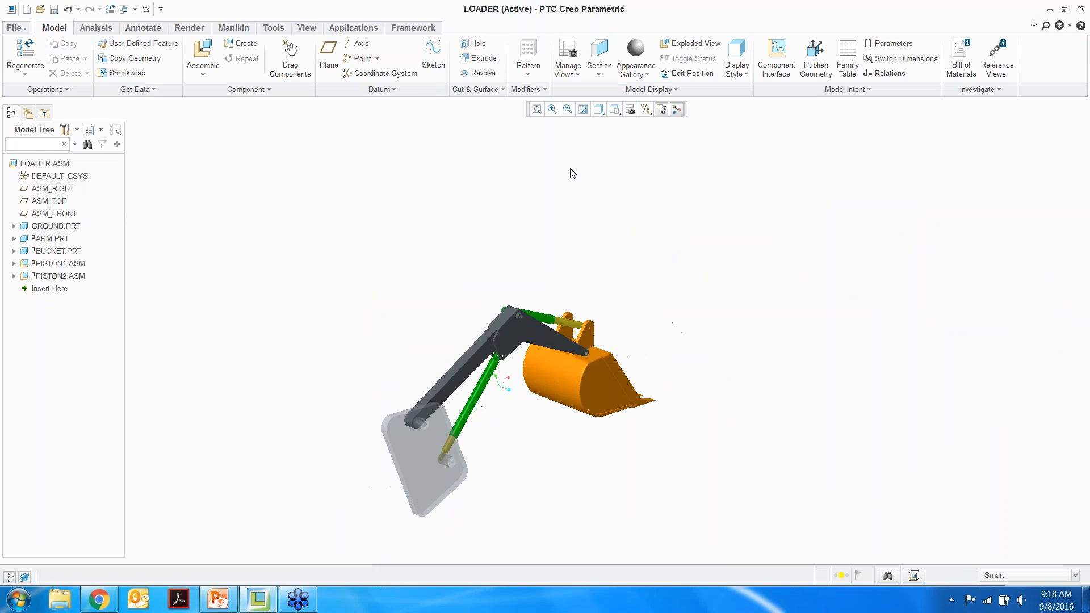
pyautogui.click(614, 109)
pyautogui.click(644, 164)
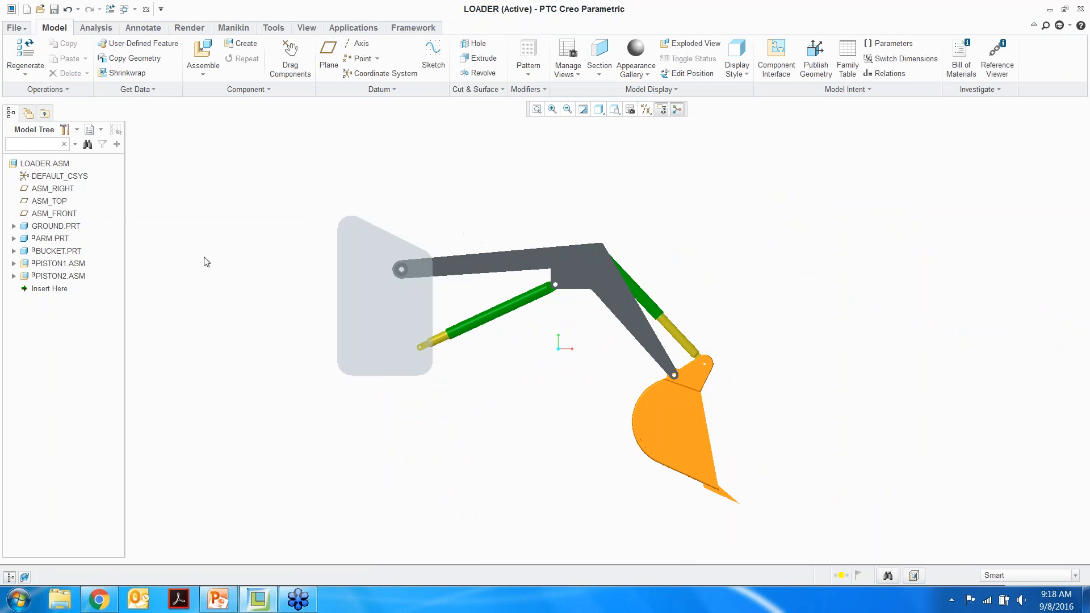
# Enter the Mechanism application, reconnect the assembly with all bodies unlocked, and accept the assembled configuration
pyautogui.click(365, 31)
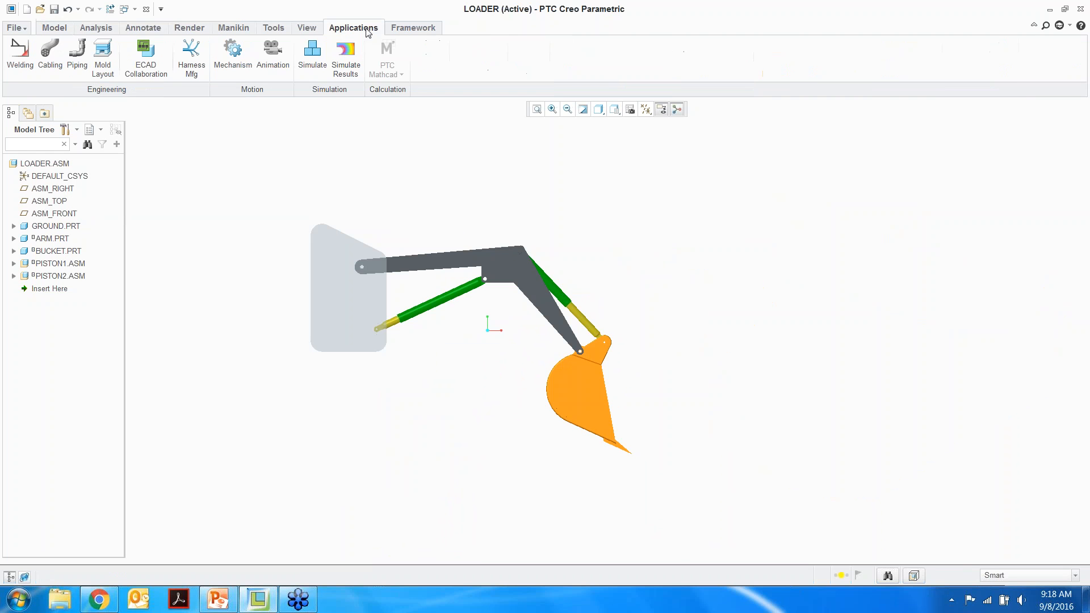
pyautogui.click(238, 62)
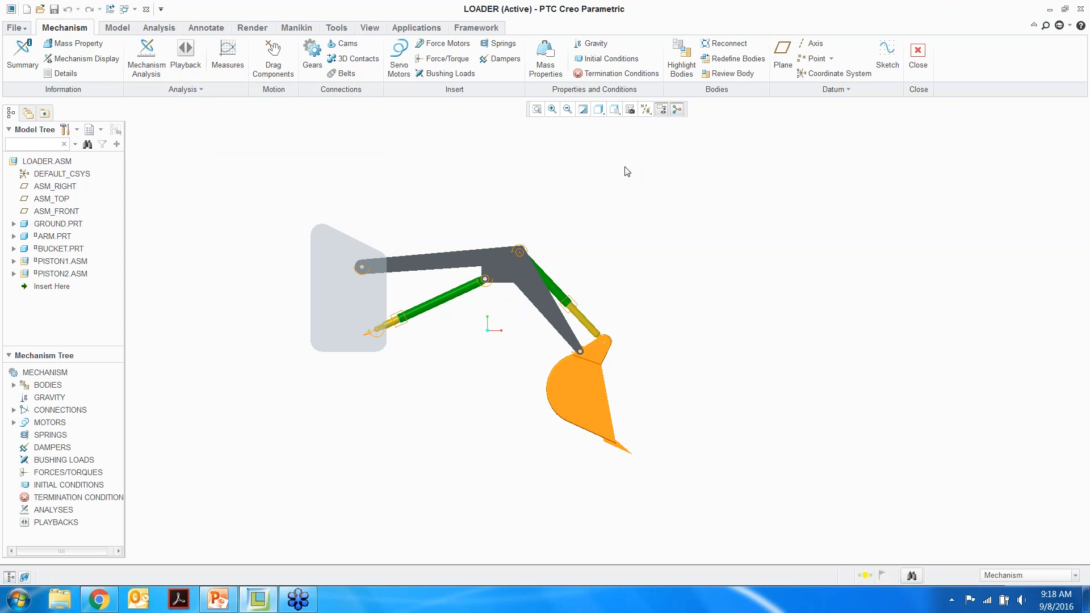
pyautogui.click(730, 45)
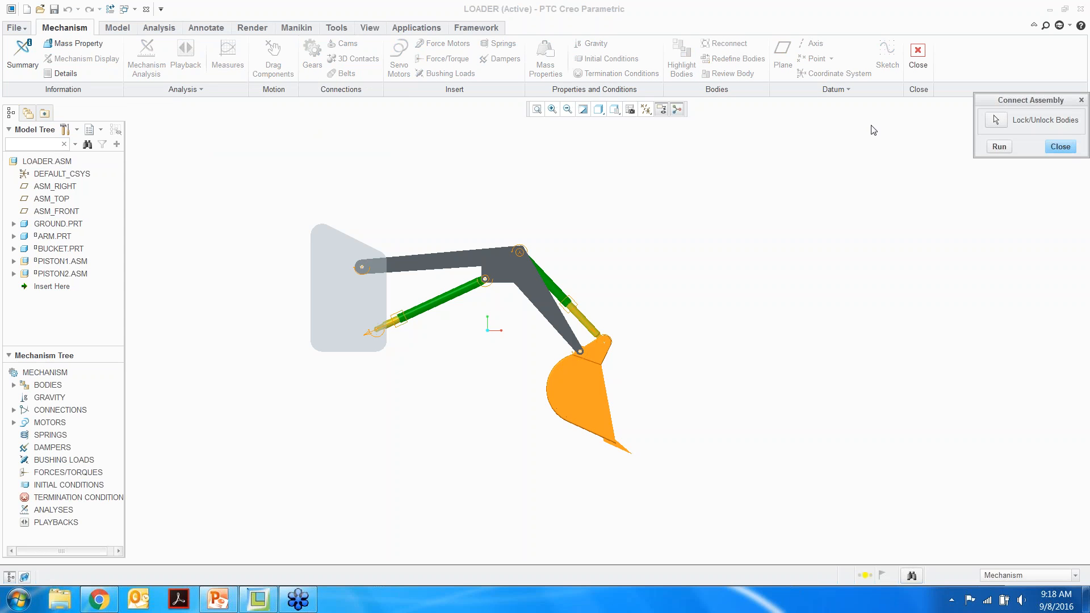
pyautogui.click(996, 148)
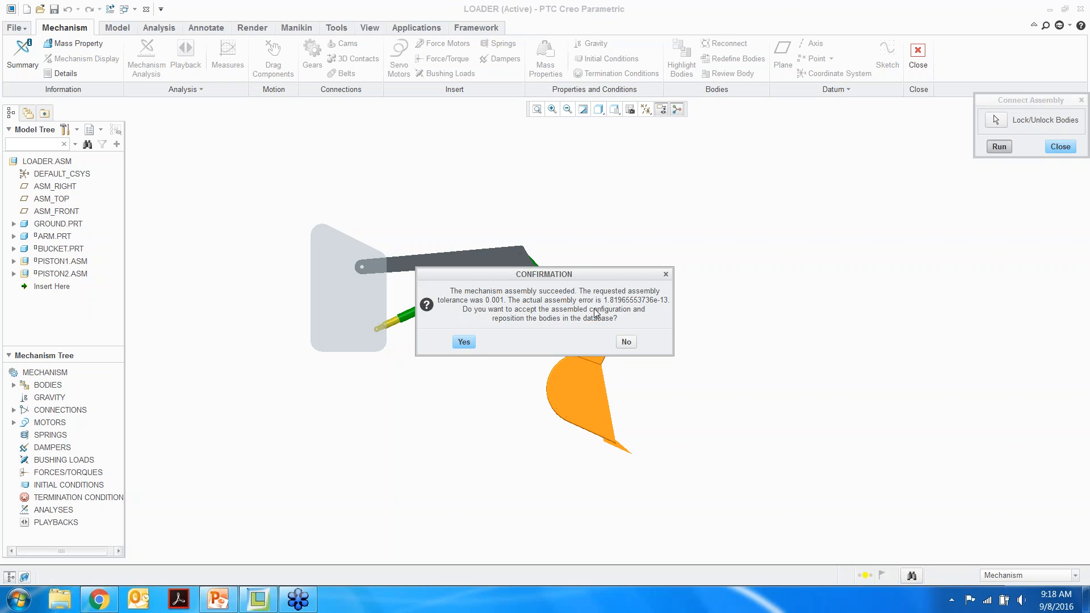
pyautogui.click(463, 341)
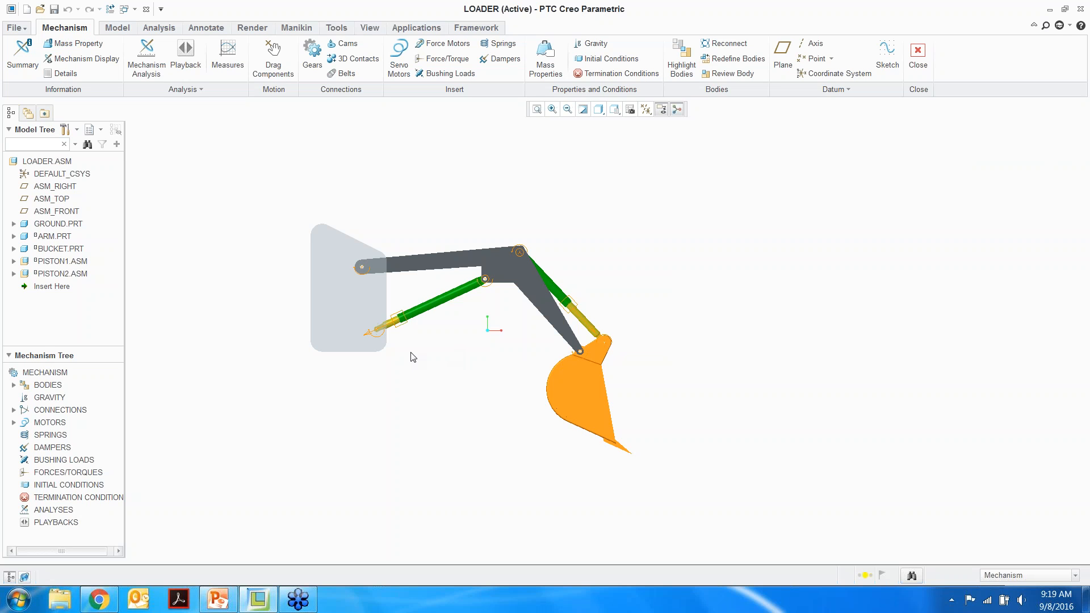
# Open the motion axis definition for the translation axis of piston1's piston joint and move the dialog nearer the model
pyautogui.click(13, 410)
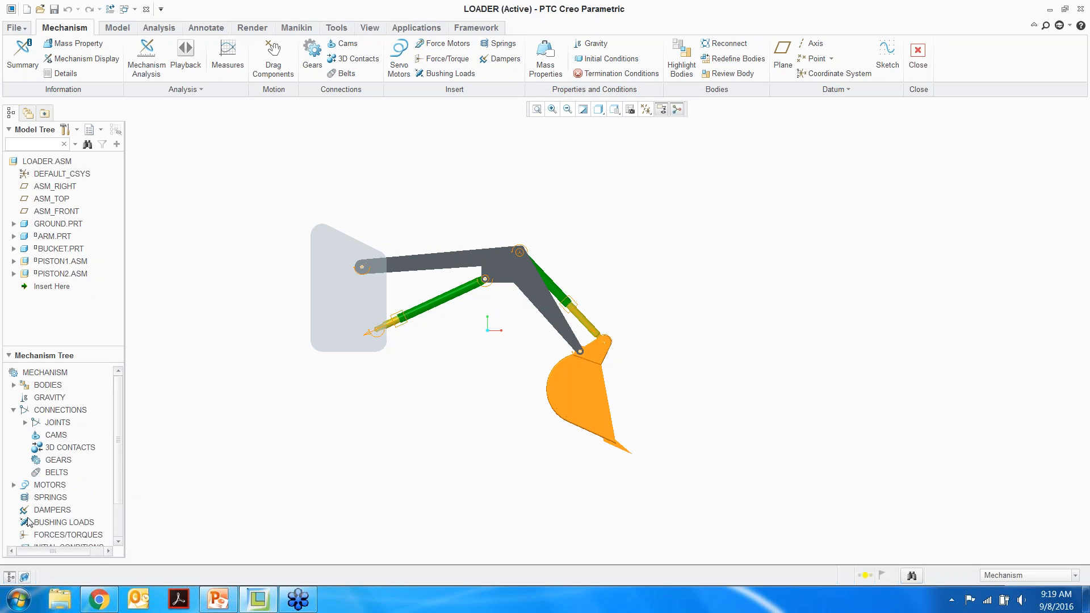
pyautogui.click(25, 422)
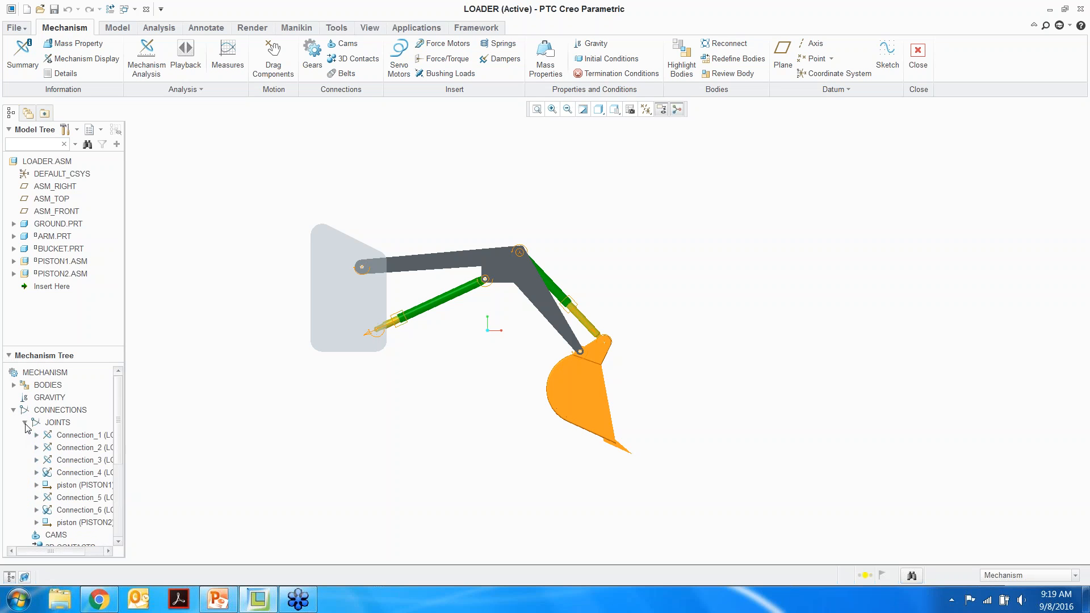
pyautogui.click(36, 485)
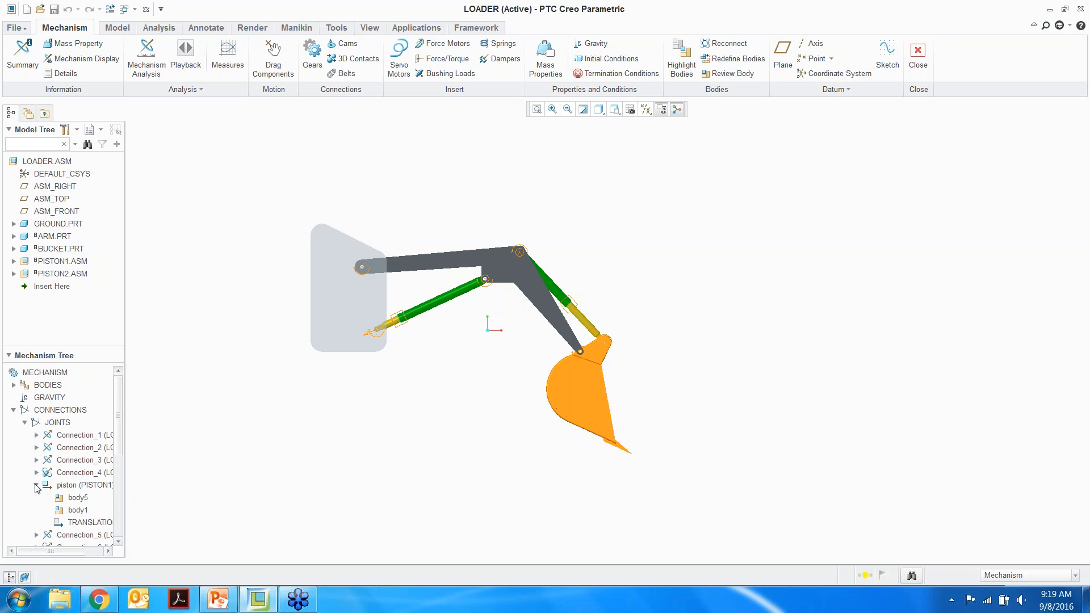
pyautogui.click(84, 522)
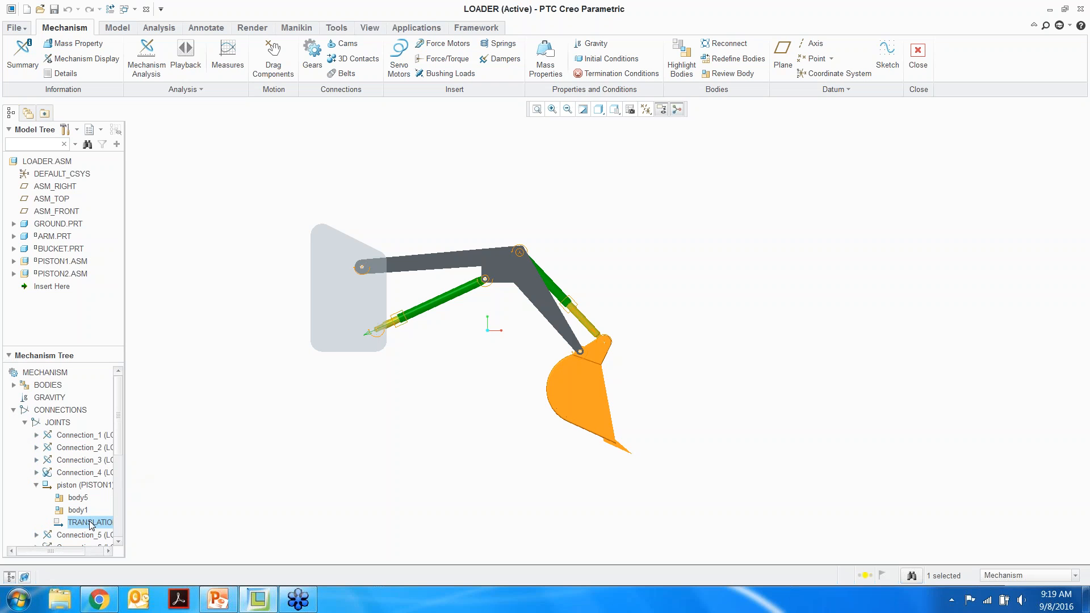
pyautogui.click(90, 528)
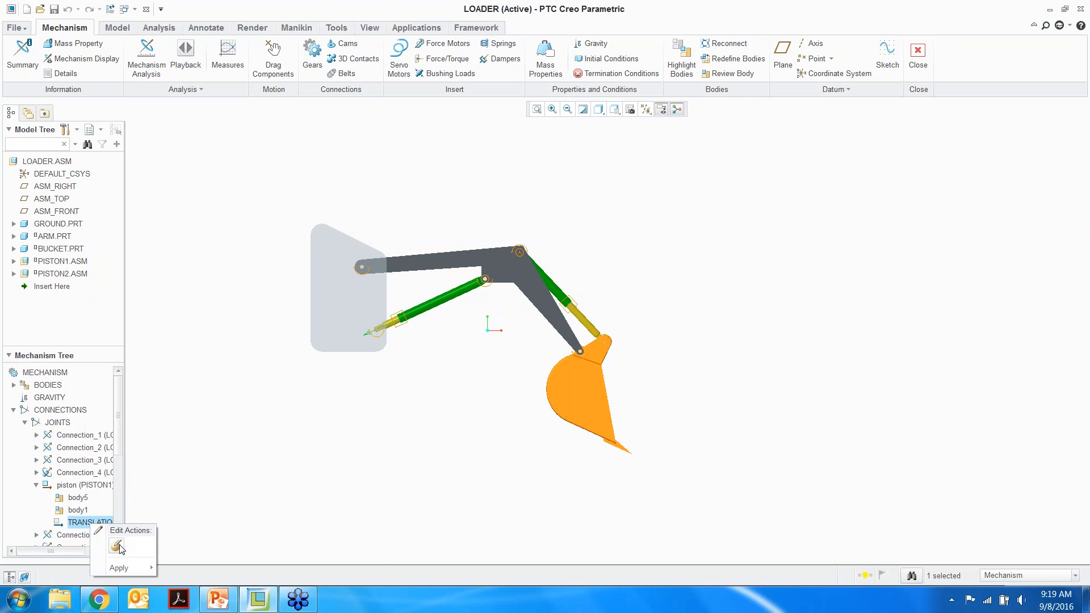
pyautogui.click(116, 553)
pyautogui.moveTo(987, 110); pyautogui.dragTo(721, 110)
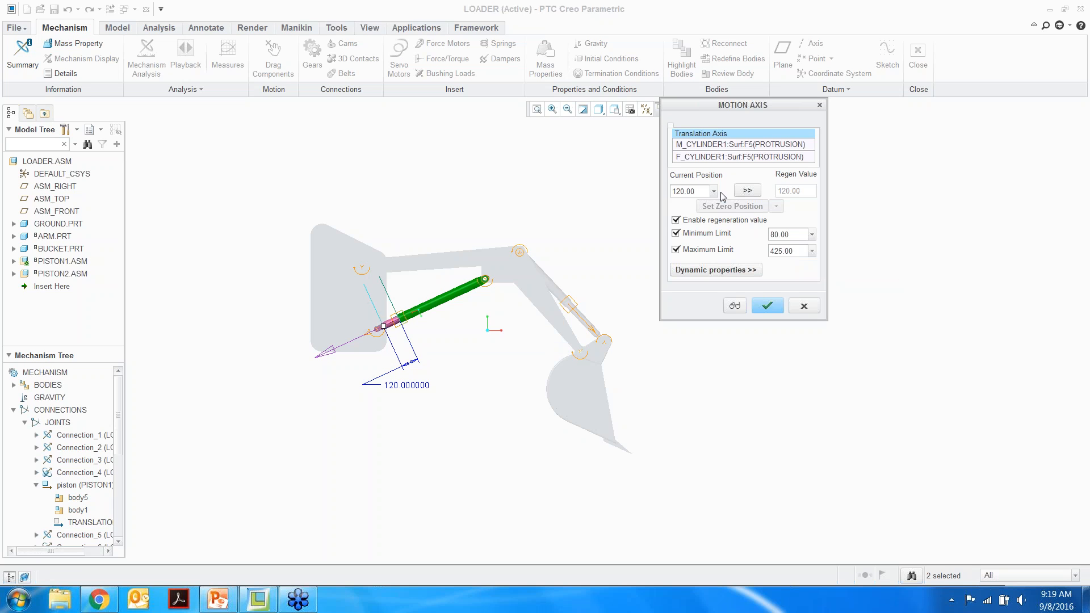
# Try to set the current position of piston1's translation axis to 50
pyautogui.doubleClick(696, 192)
pyautogui.write('50')
pyautogui.press('Return')
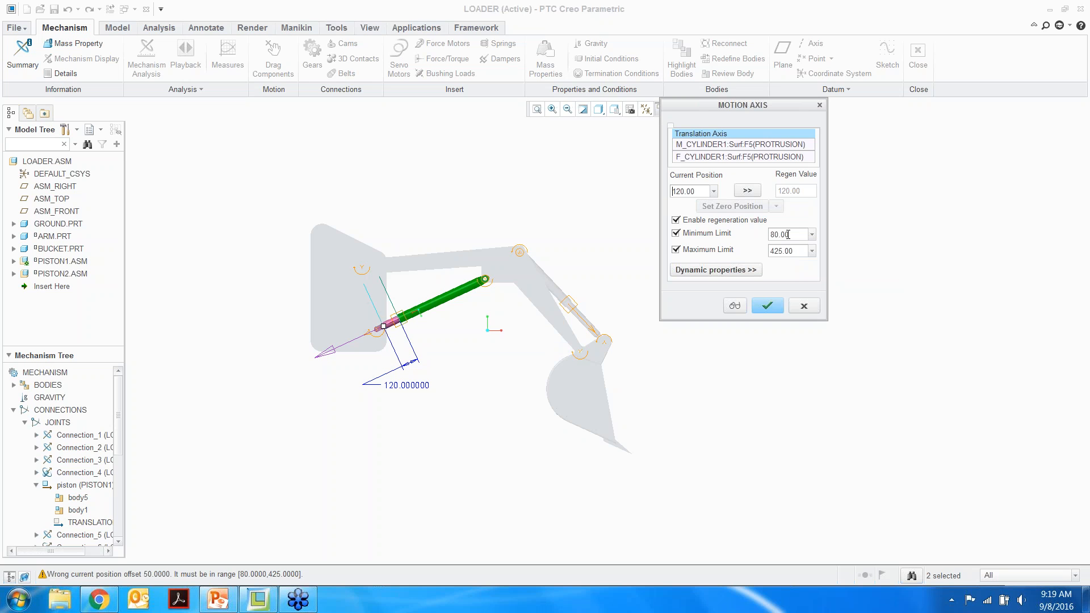
# Set piston1's current position to 80, use it as the regeneration value, and accept the motion axis
pyautogui.doubleClick(701, 192)
pyautogui.write('80')
pyautogui.press('Return')
pyautogui.click(747, 190)
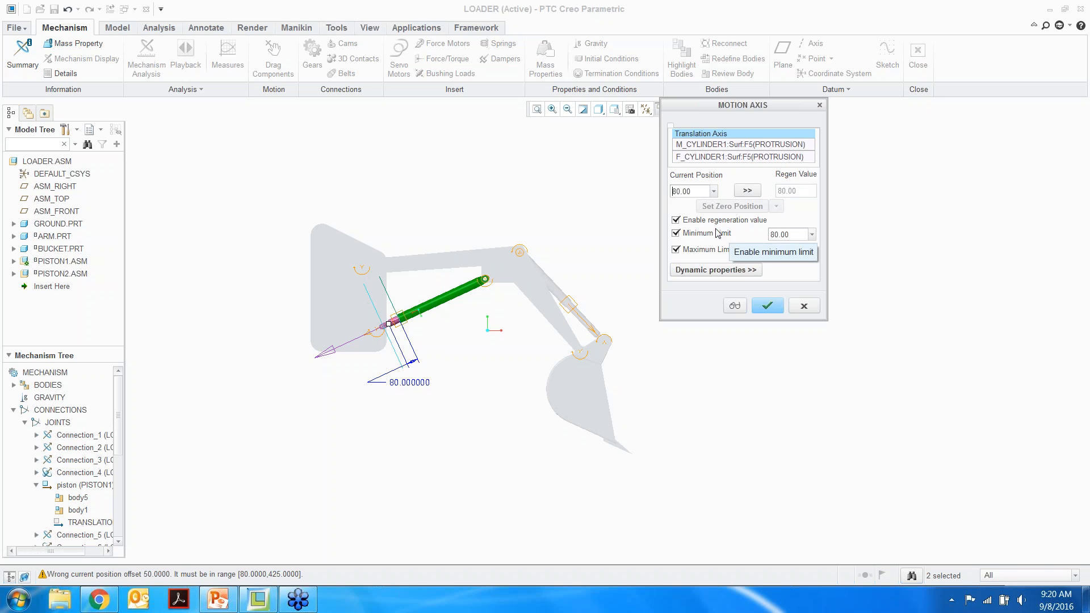
pyautogui.click(767, 306)
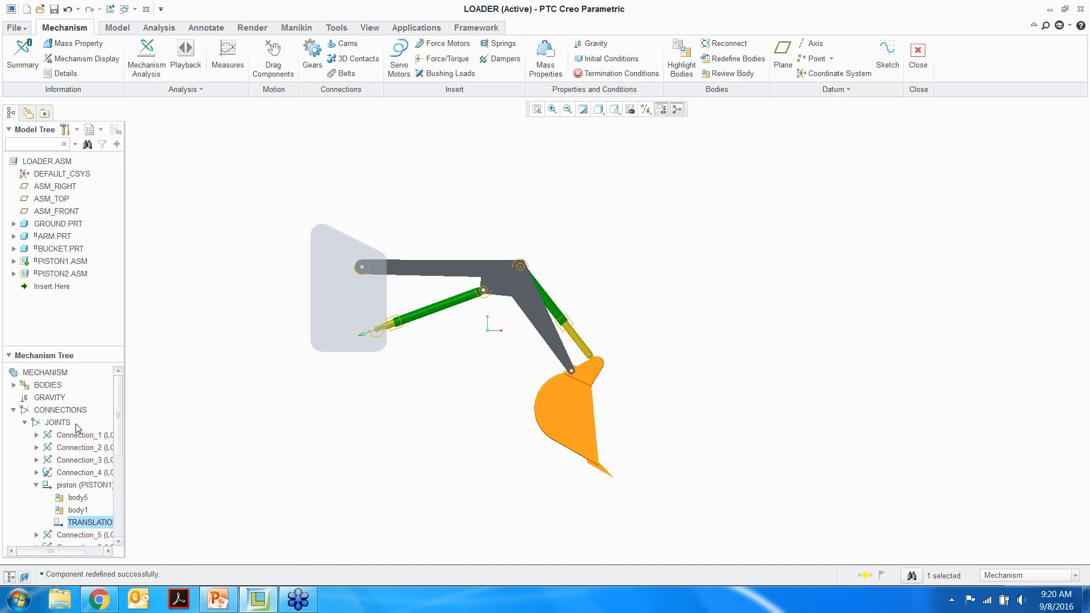
# Set the current position and regeneration value of piston2's translation axis to 350, accept it, and regenerate the assembly
pyautogui.scroll(-3, 67, 488)
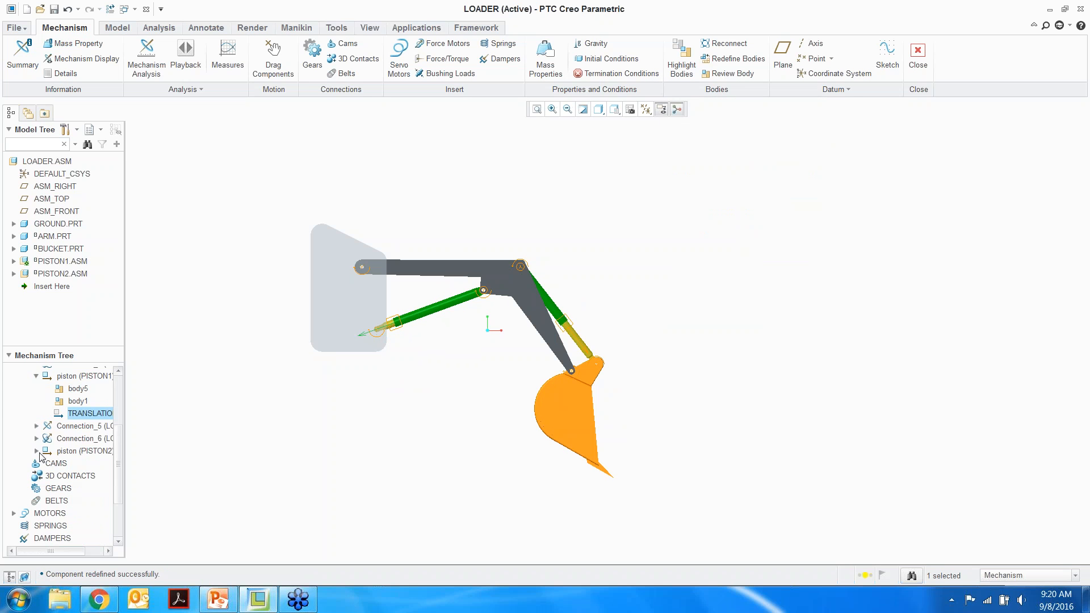
pyautogui.click(36, 451)
pyautogui.click(80, 489)
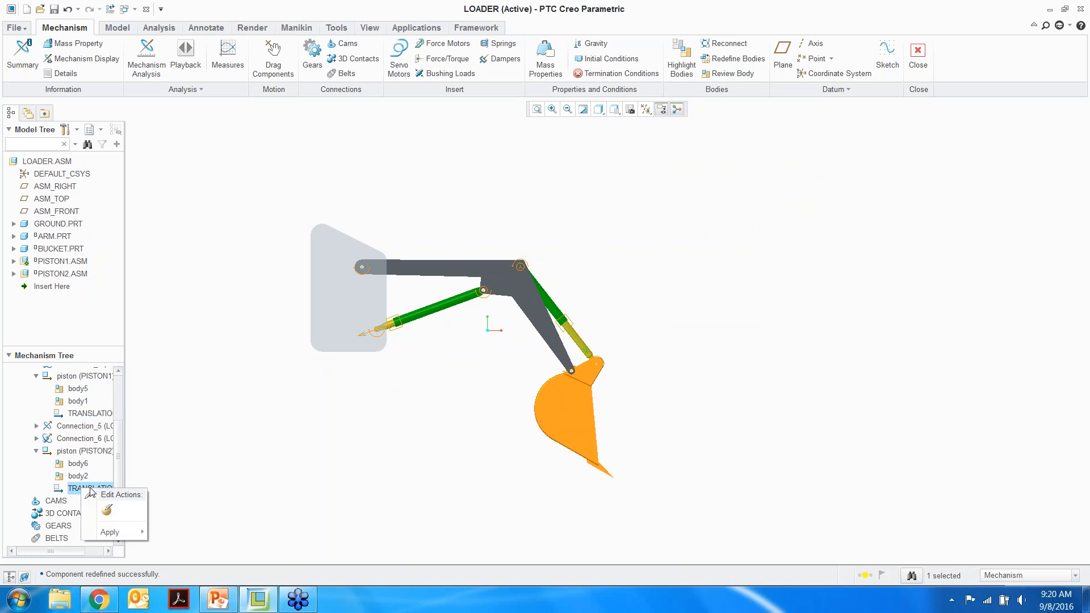
pyautogui.click(108, 508)
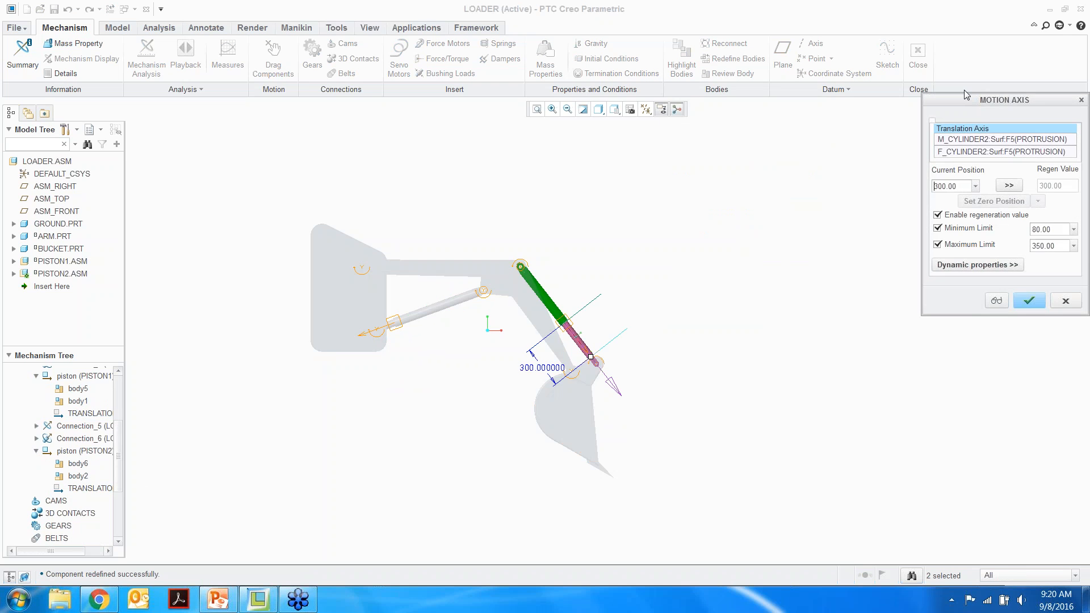
pyautogui.moveTo(956, 98); pyautogui.dragTo(708, 105)
pyautogui.doubleClick(707, 192)
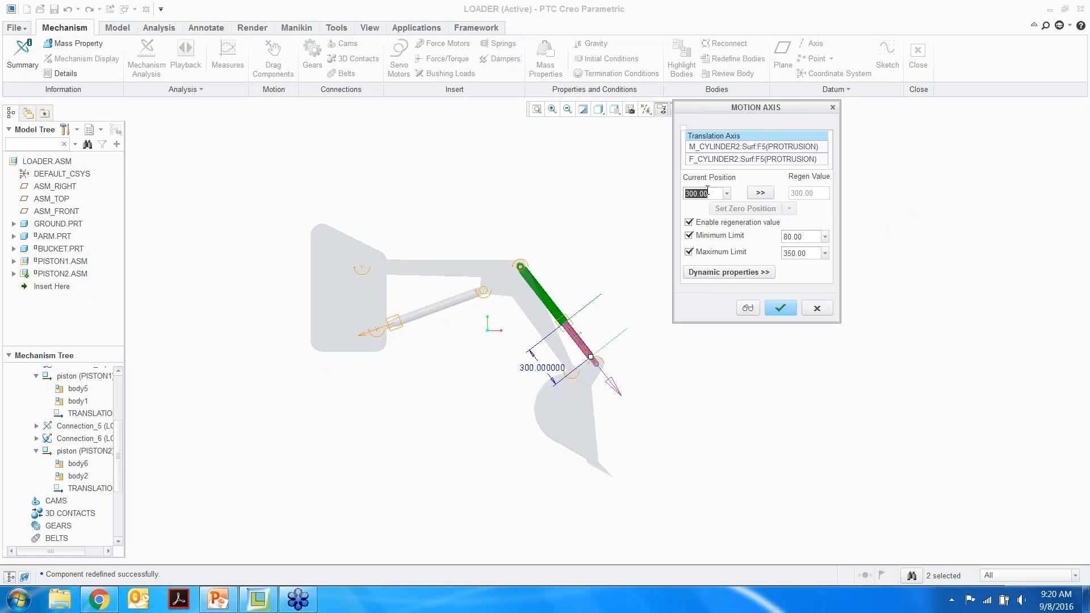
pyautogui.write('350')
pyautogui.press('Return')
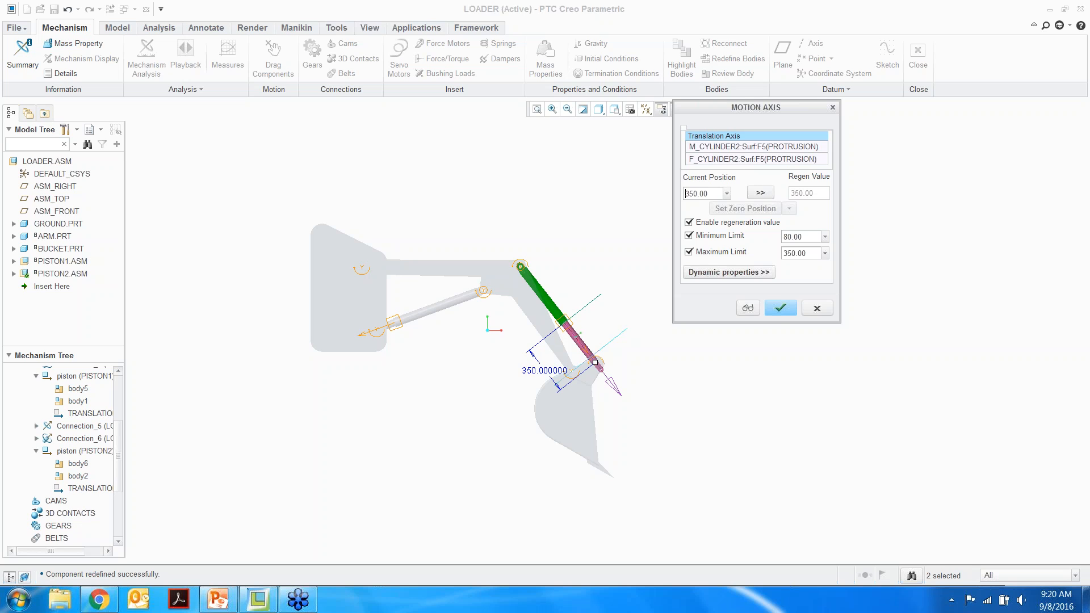
pyautogui.click(780, 310)
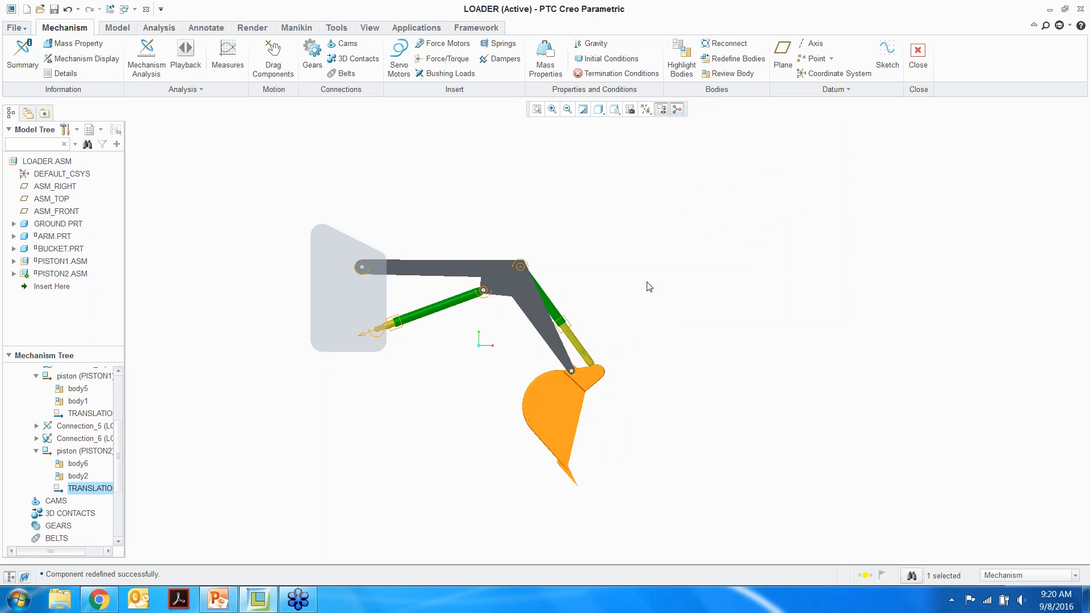
pyautogui.hotkey('ctrl', 'g')
pyautogui.scroll(3, 669, 380)
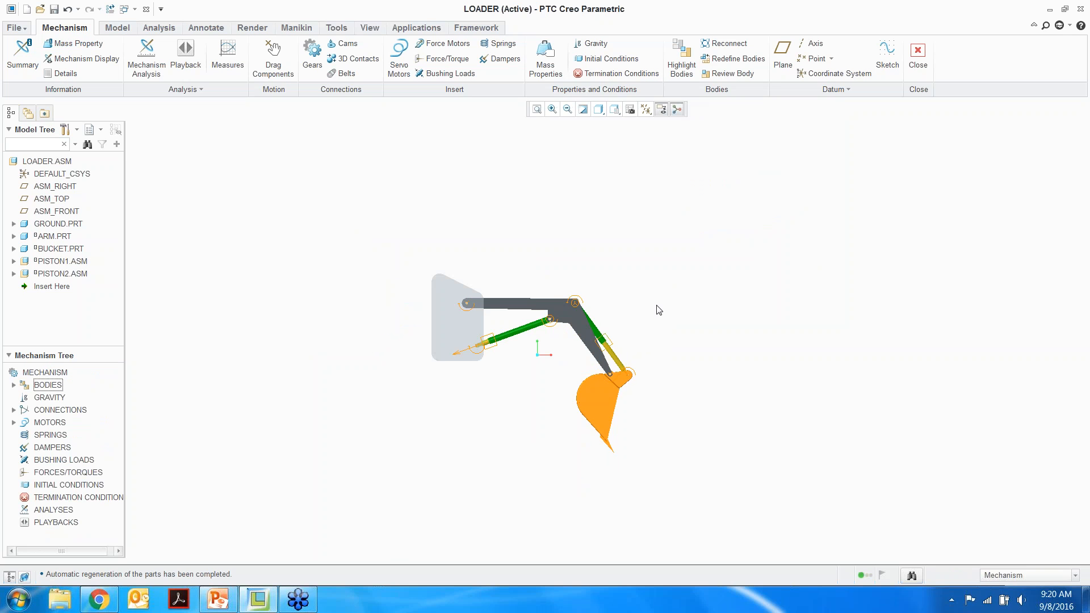
pyautogui.scroll(-2, 659, 310)
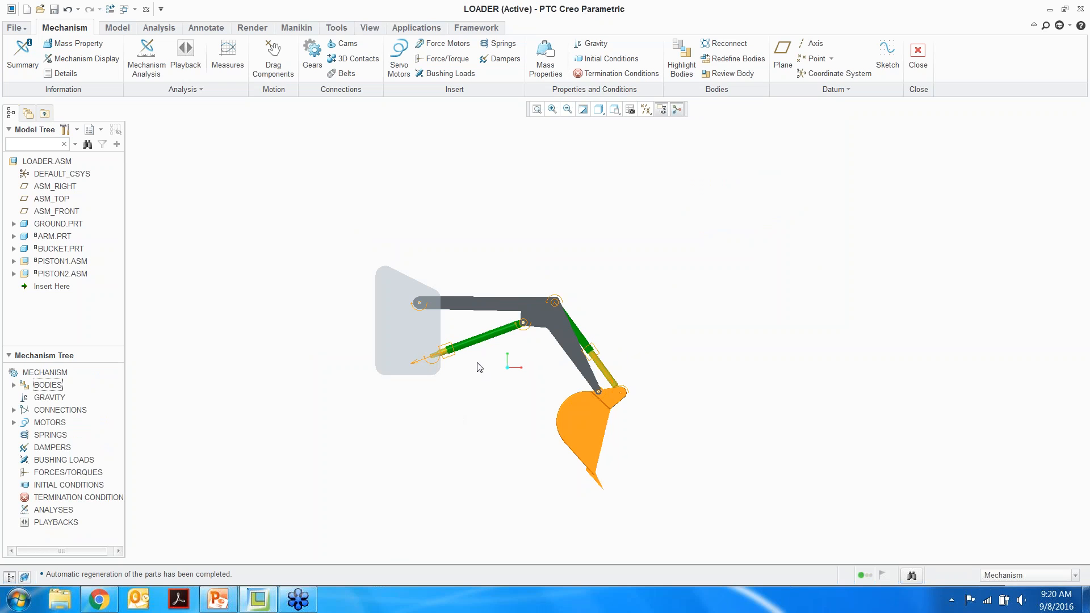
pyautogui.scroll(-1, 427, 370)
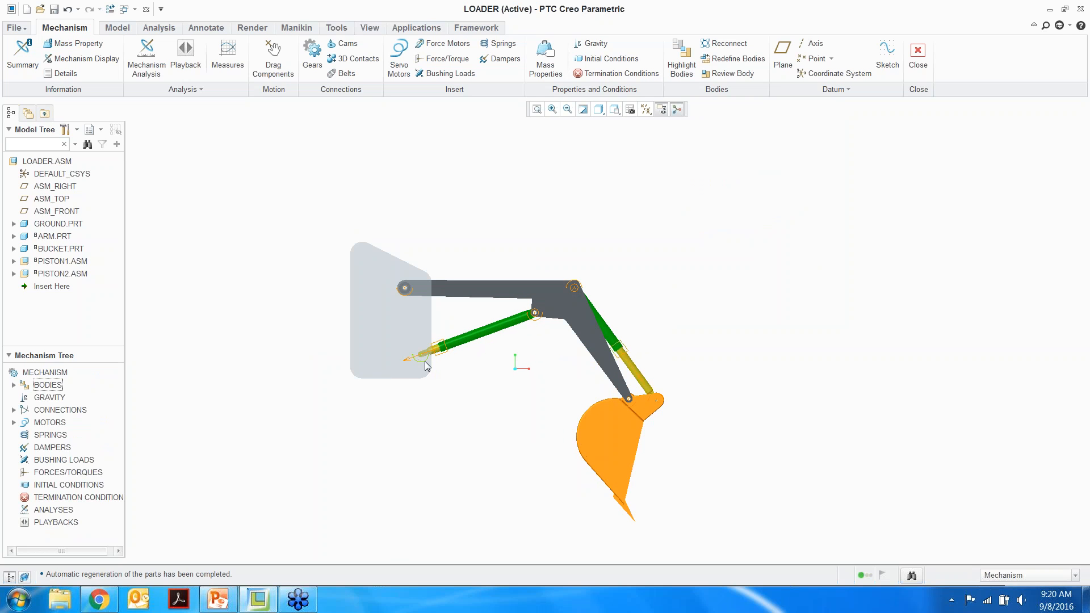
pyautogui.click(426, 365)
pyautogui.rightClick(464, 376)
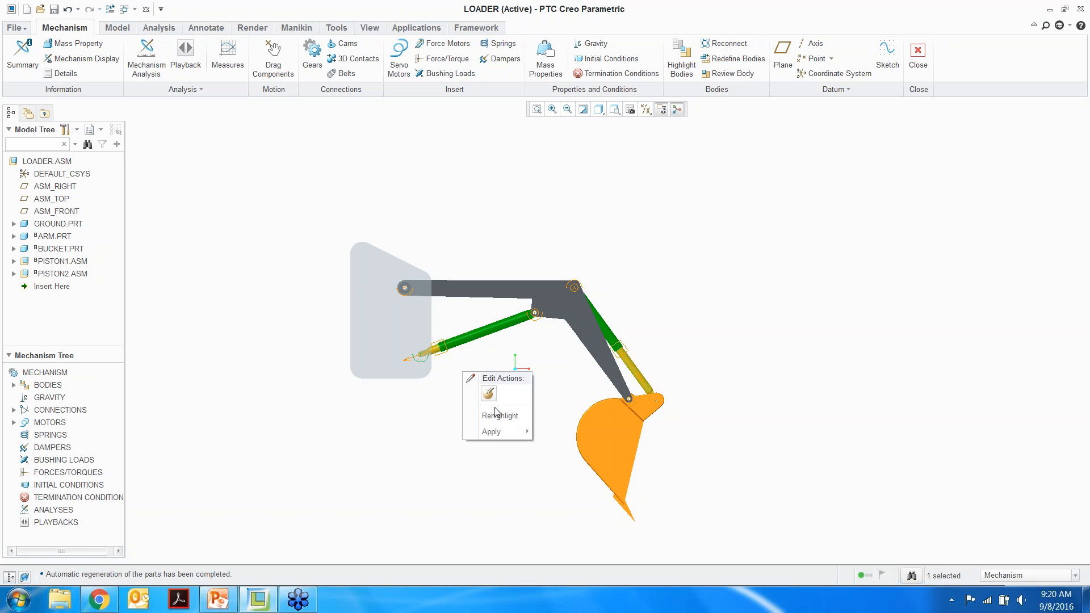
pyautogui.moveTo(499, 433)
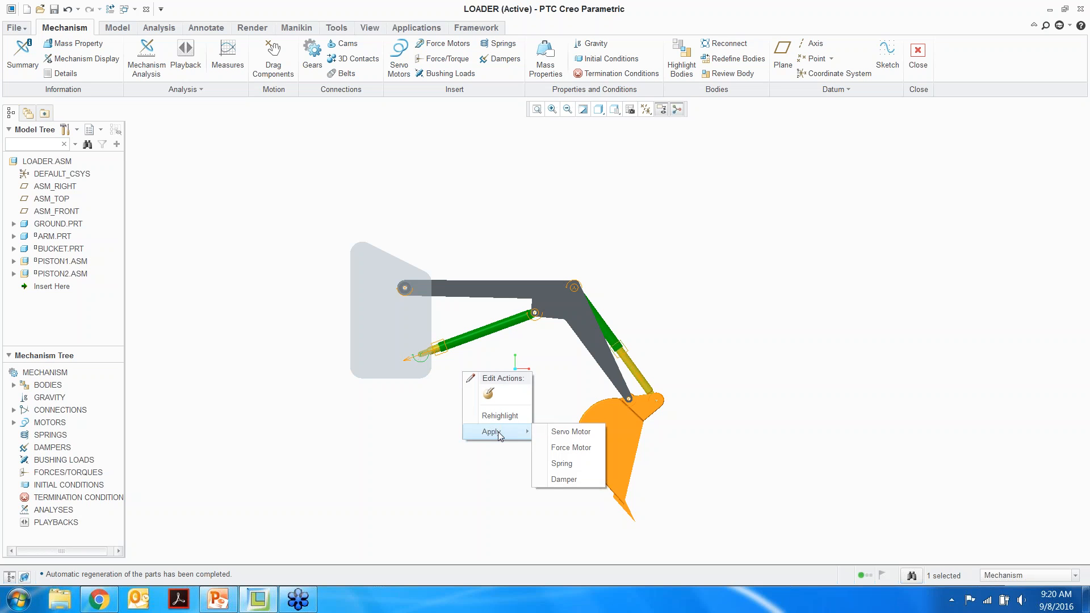
pyautogui.click(544, 384)
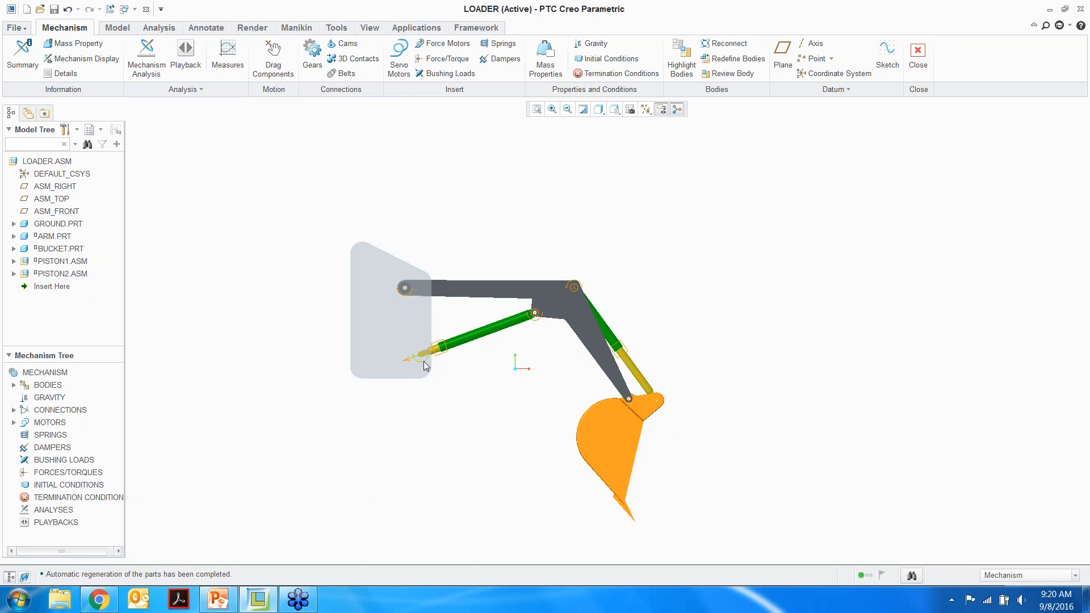
pyautogui.click(426, 365)
pyautogui.rightClick(425, 365)
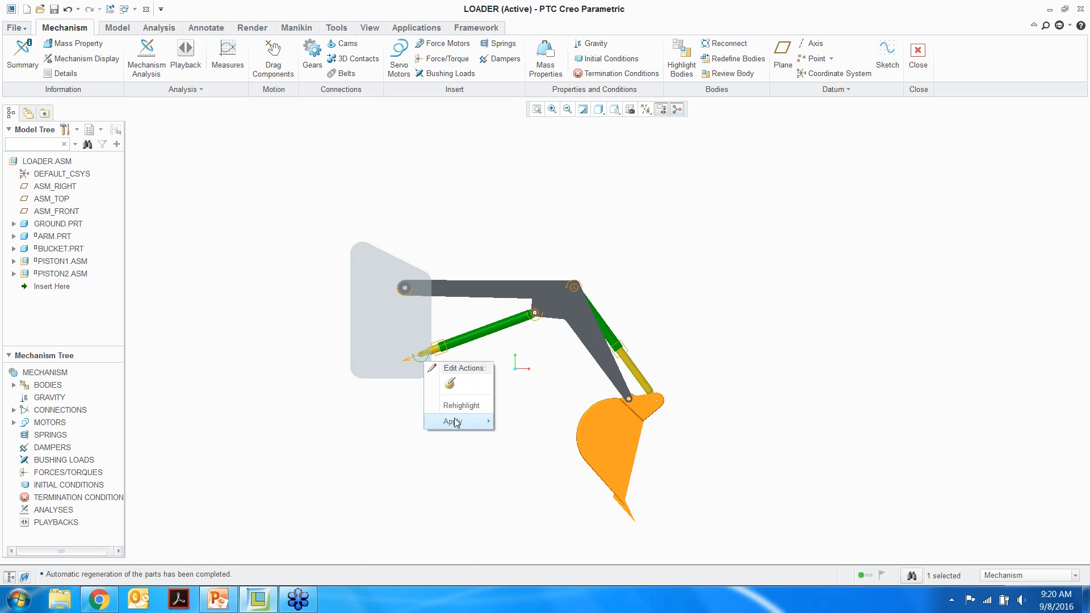
pyautogui.moveTo(454, 422)
pyautogui.click(521, 423)
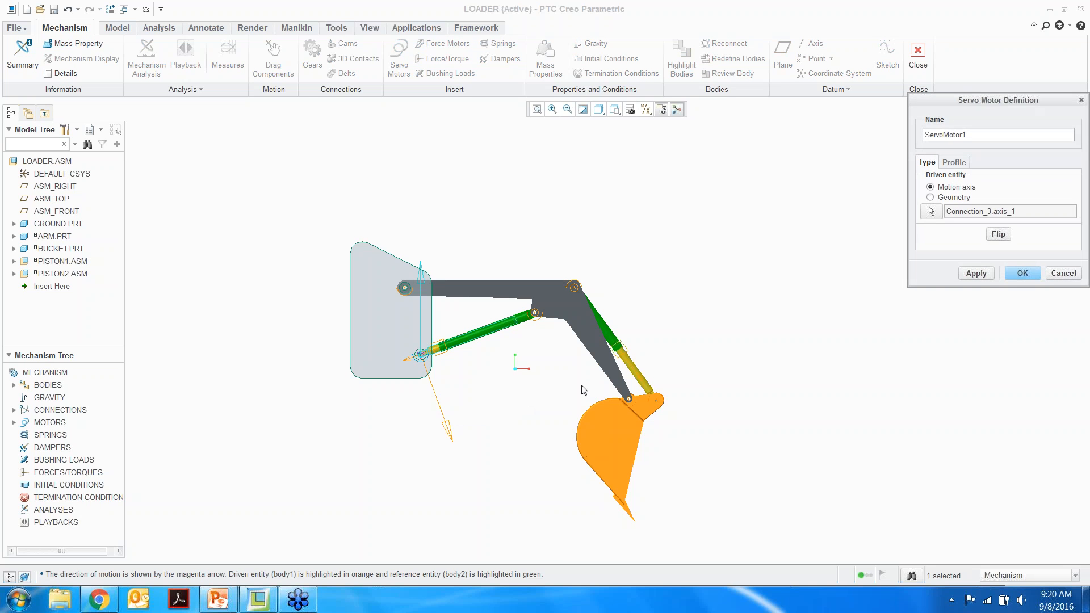
pyautogui.click(1056, 274)
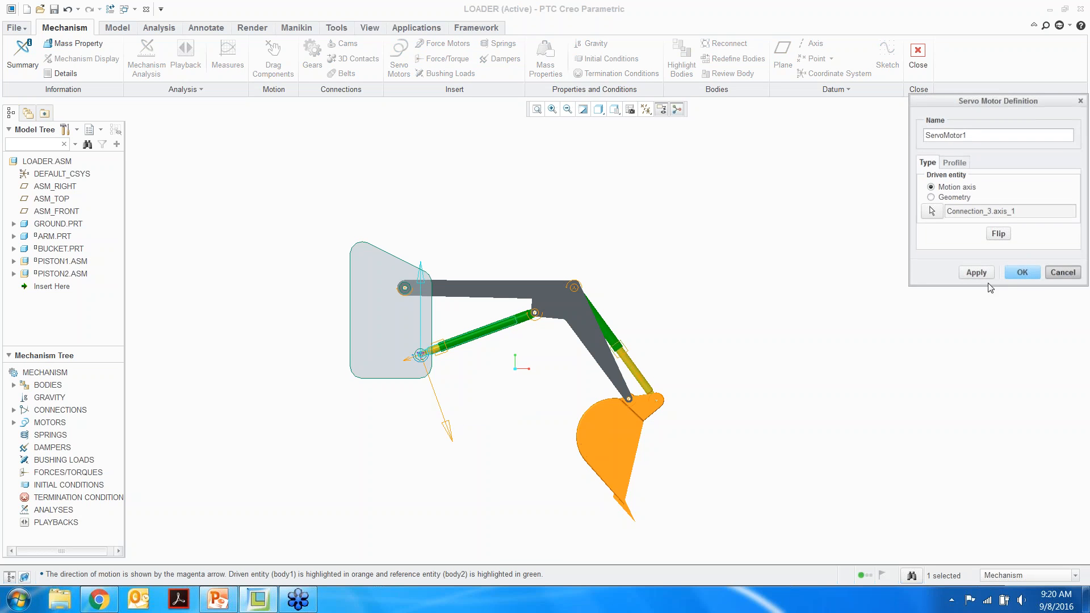
# Create a servo motor on the translation axis of piston1's piston joint with a constant velocity profile of 6 mm/sec
pyautogui.rightClick(412, 364)
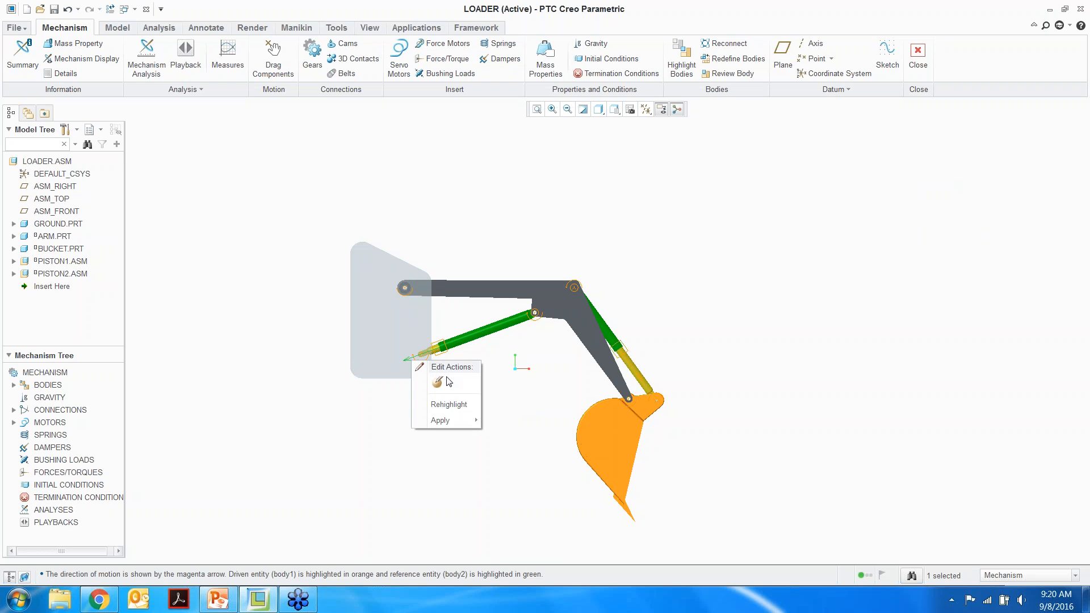
pyautogui.moveTo(448, 421)
pyautogui.click(512, 423)
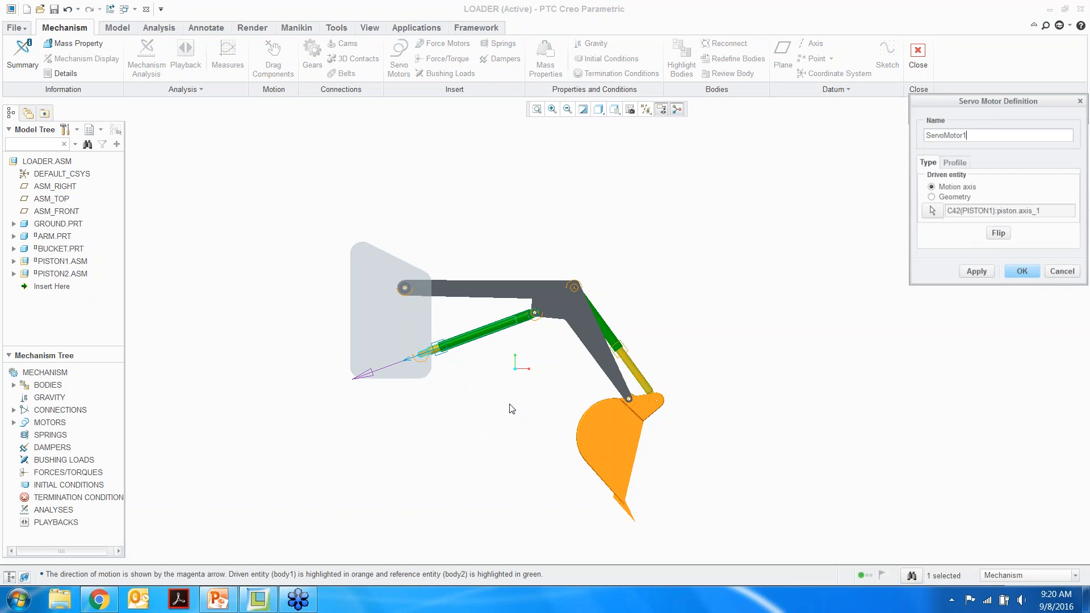
pyautogui.moveTo(962, 106); pyautogui.dragTo(751, 141)
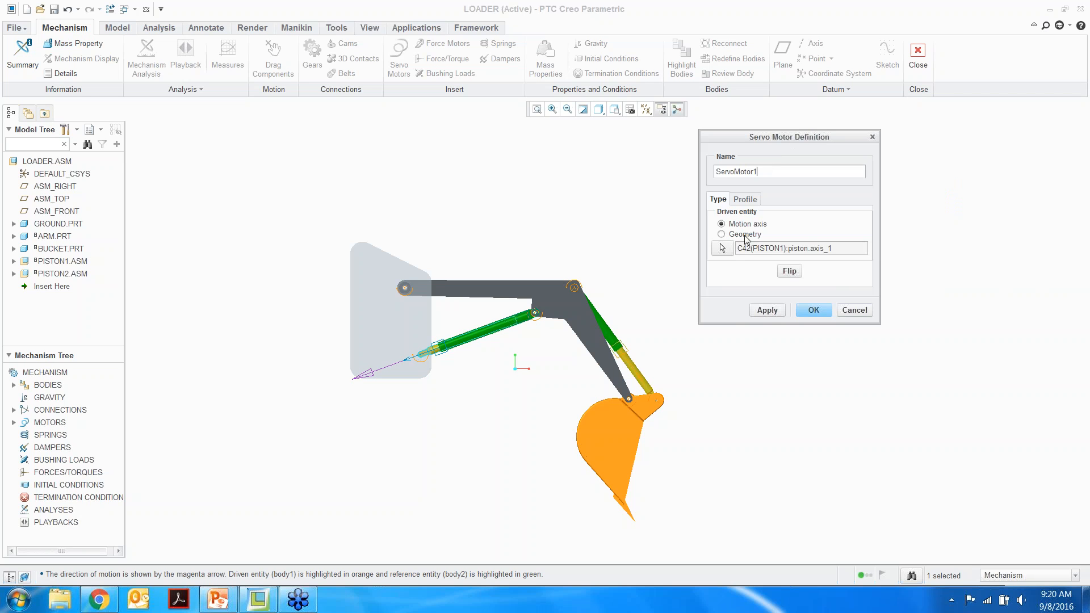
pyautogui.click(748, 197)
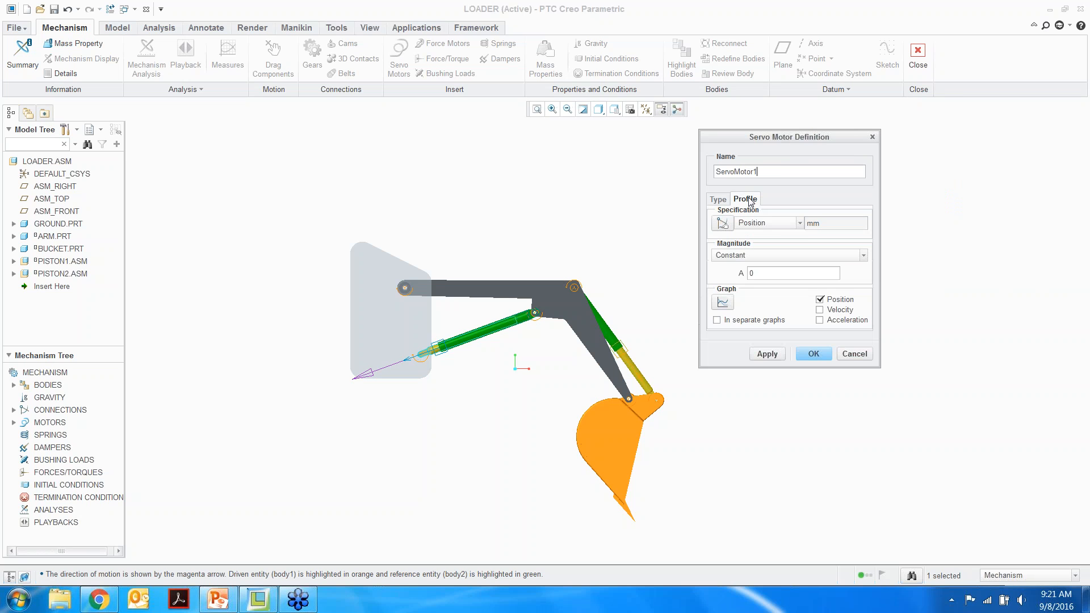
pyautogui.click(800, 224)
pyautogui.click(771, 245)
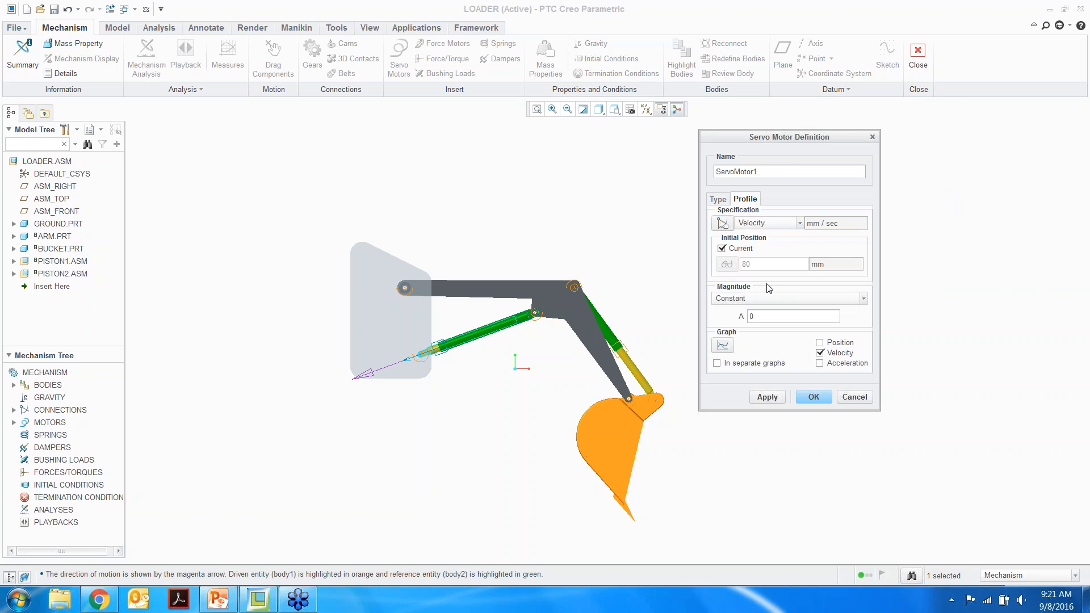
pyautogui.doubleClick(768, 316)
pyautogui.write('6')
pyautogui.click(813, 396)
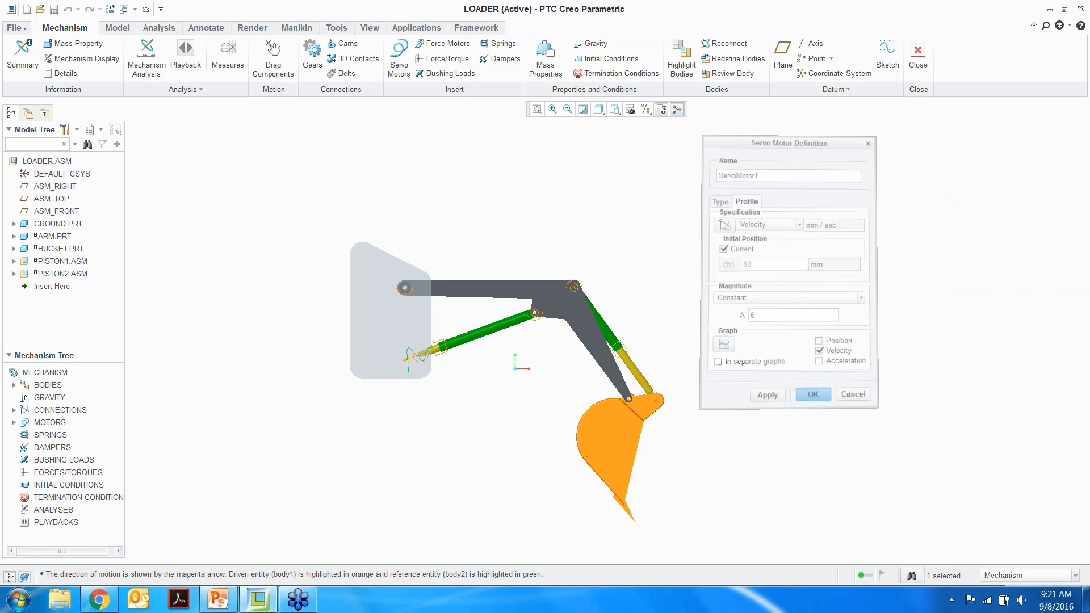
# Start a second servo motor on the translation axis of piston2's piston joint and specify its profile by velocity
pyautogui.click(636, 374)
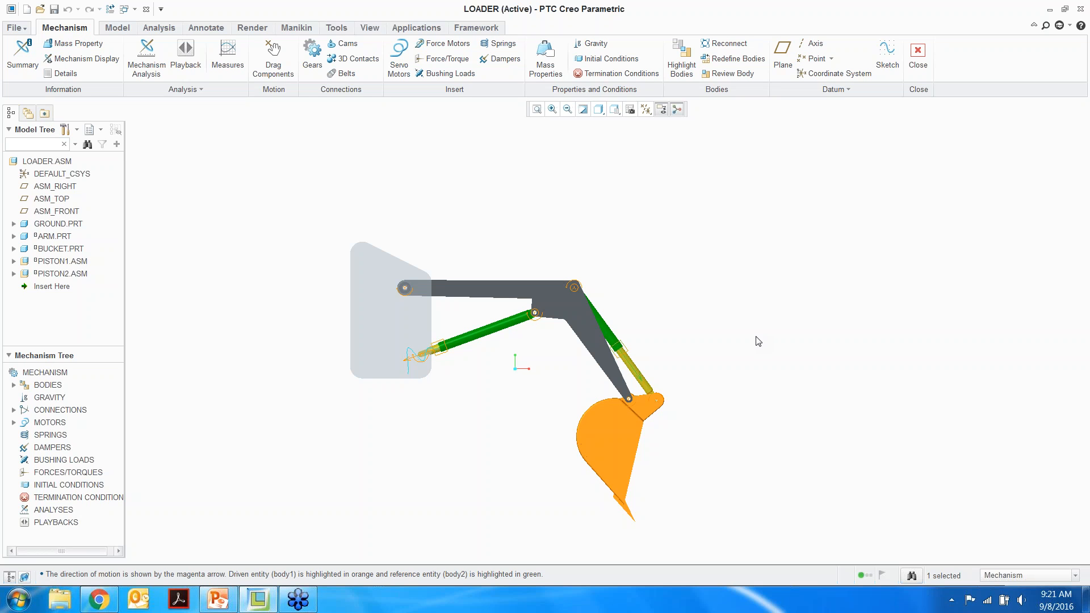
pyautogui.rightClick(757, 341)
pyautogui.moveTo(786, 396)
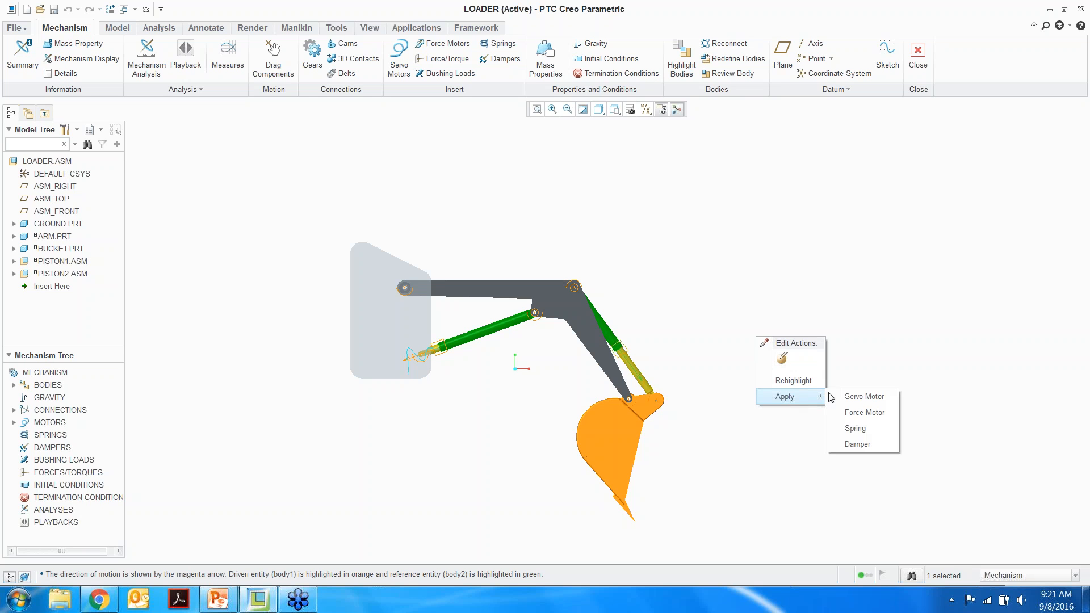
pyautogui.click(864, 396)
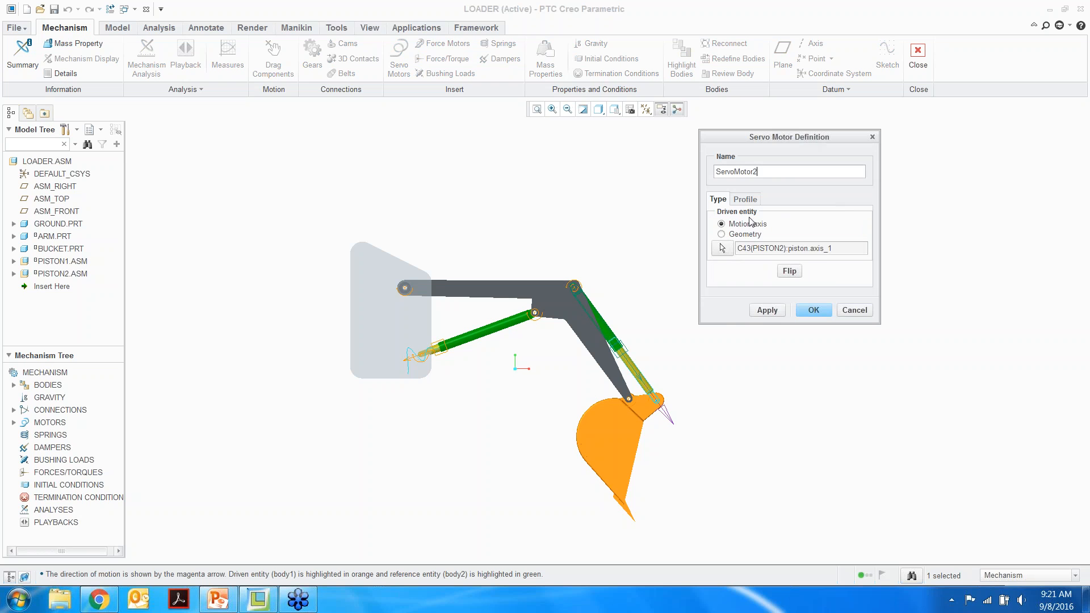
pyautogui.click(746, 200)
pyautogui.click(799, 223)
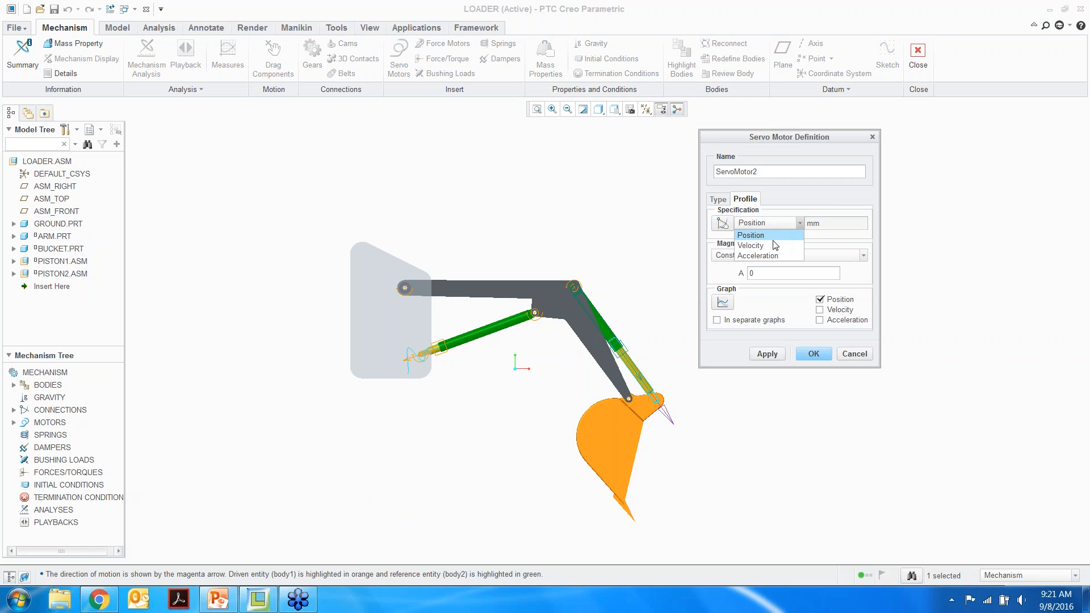
pyautogui.click(775, 245)
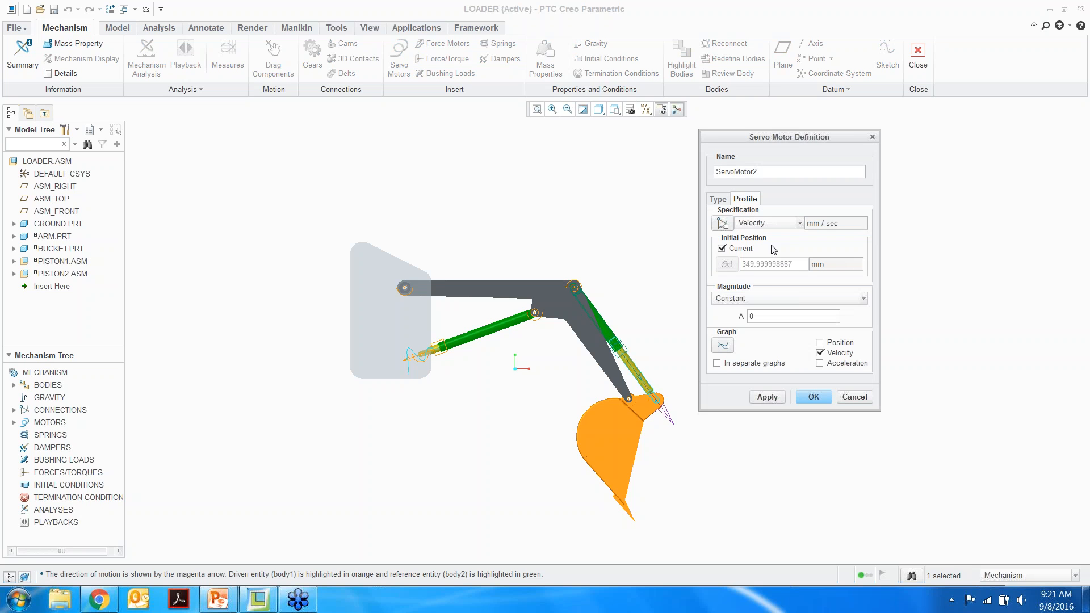
# Make ServoMotor2's velocity magnitude parabolic with coefficient B set to 0.008
pyautogui.click(785, 299)
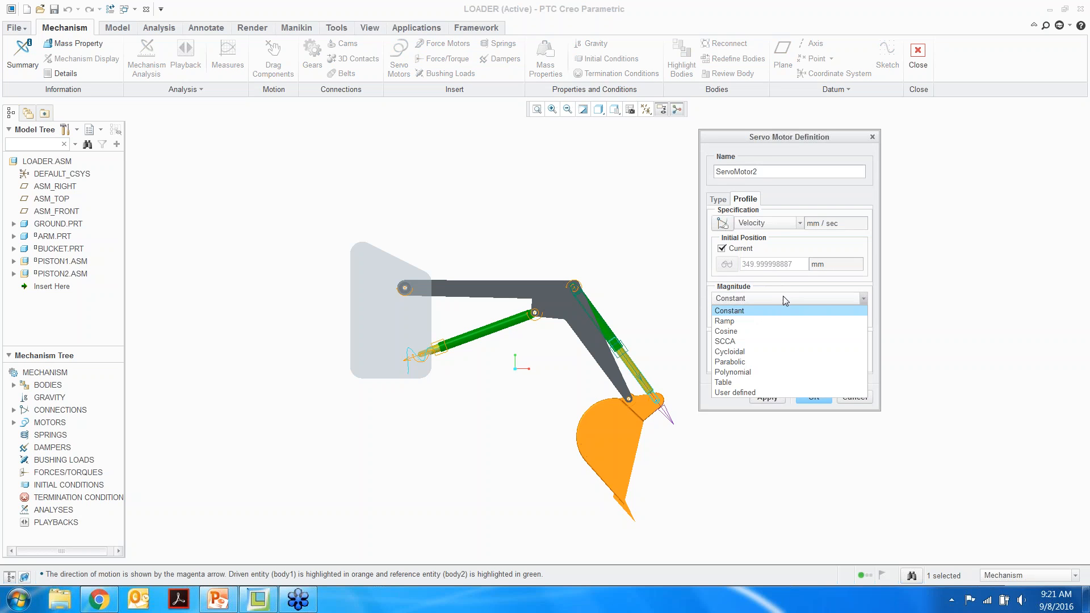
pyautogui.click(764, 361)
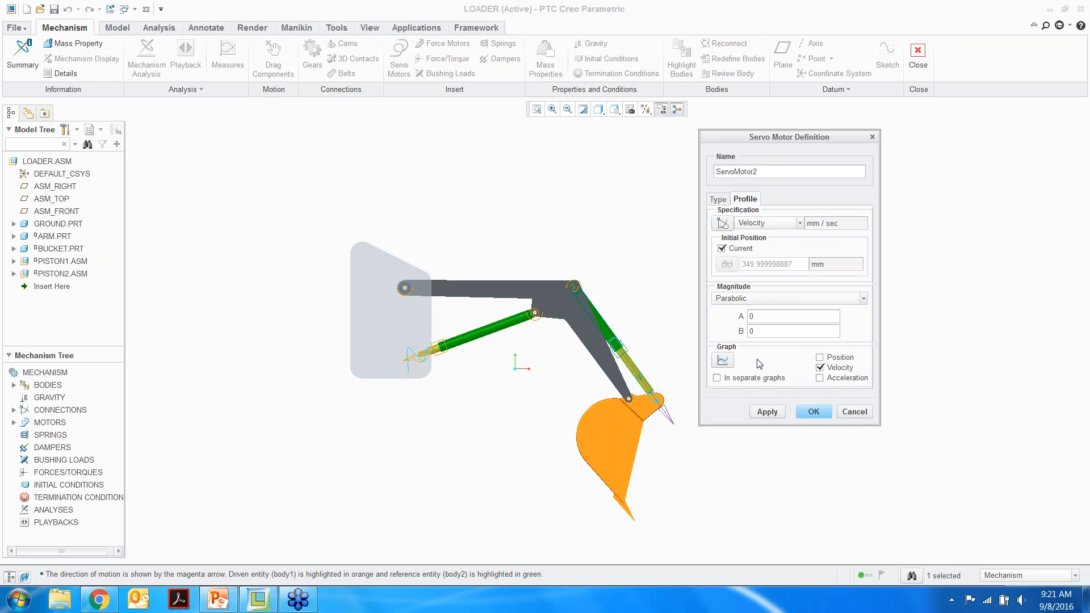
pyautogui.click(767, 332)
pyautogui.press('BackSpace')
pyautogui.write('.08')
pyautogui.press('Return')
# Graph ServoMotor2's velocity profile over time, examine the curve, and close the graph
pyautogui.click(724, 361)
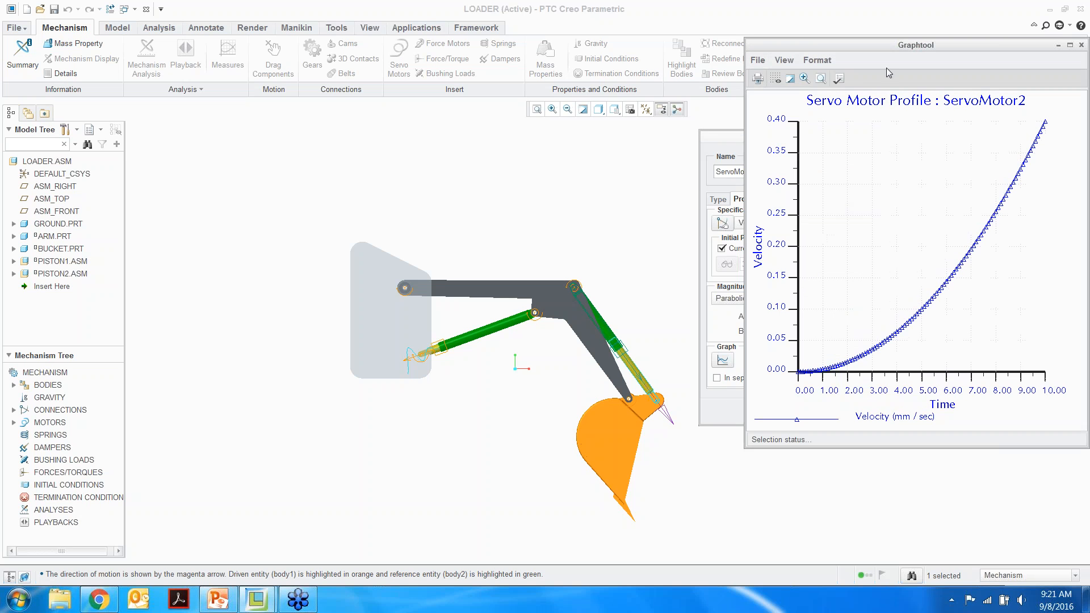
pyautogui.moveTo(881, 46); pyautogui.dragTo(790, 30)
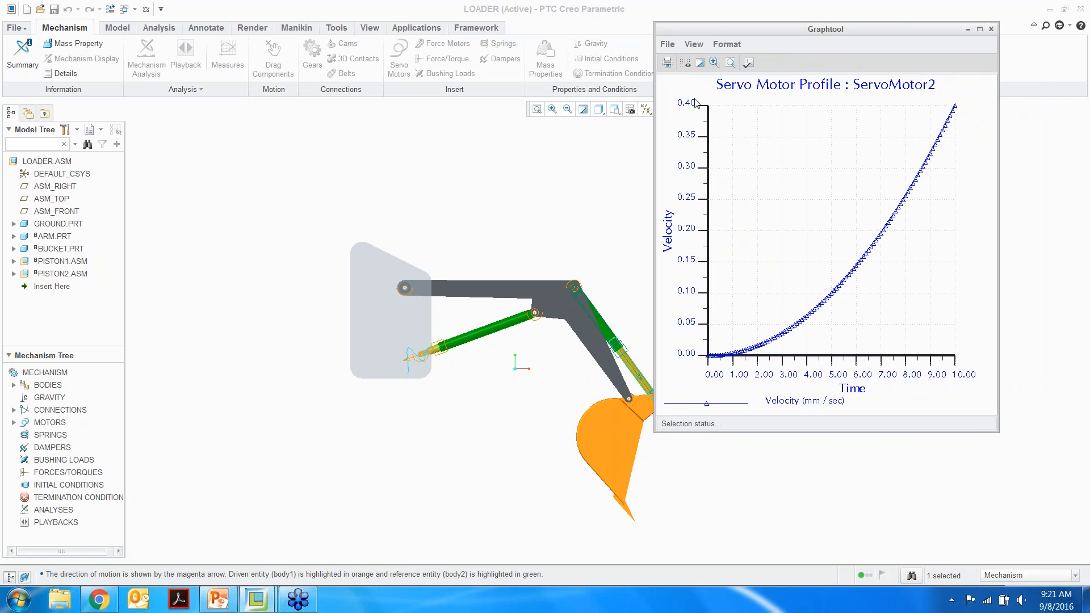
pyautogui.click(990, 29)
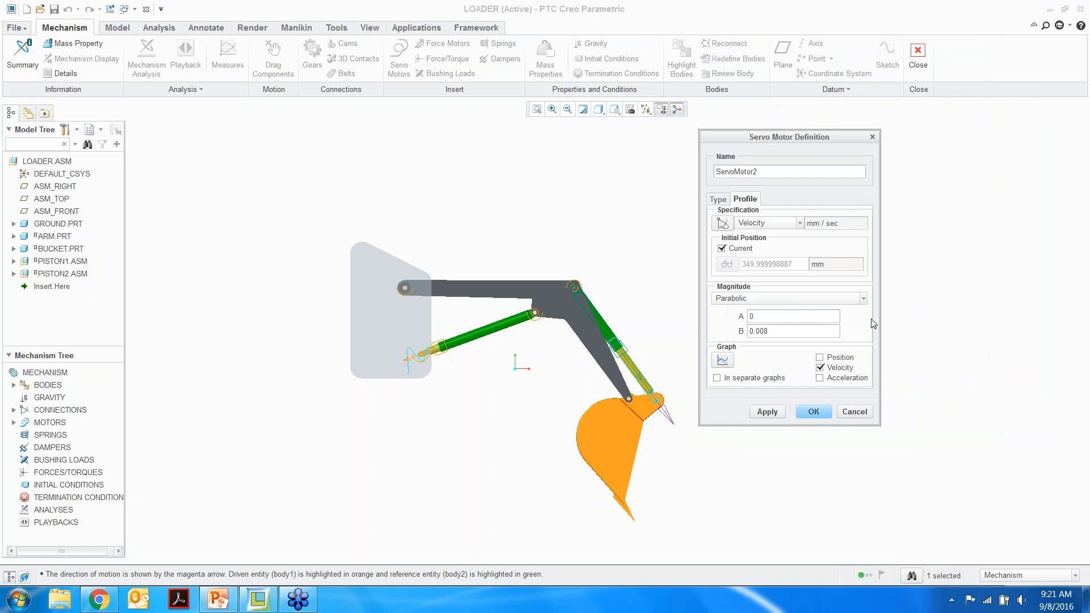
# Flip ServoMotor2's motion direction and accept the motor definition
pyautogui.click(718, 199)
pyautogui.click(789, 270)
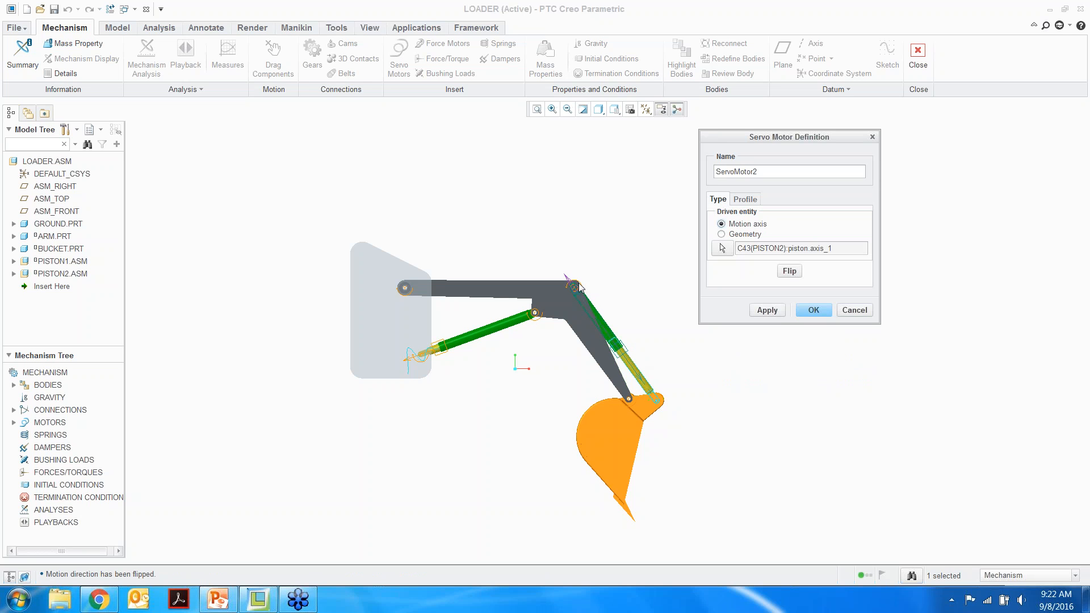
pyautogui.click(812, 311)
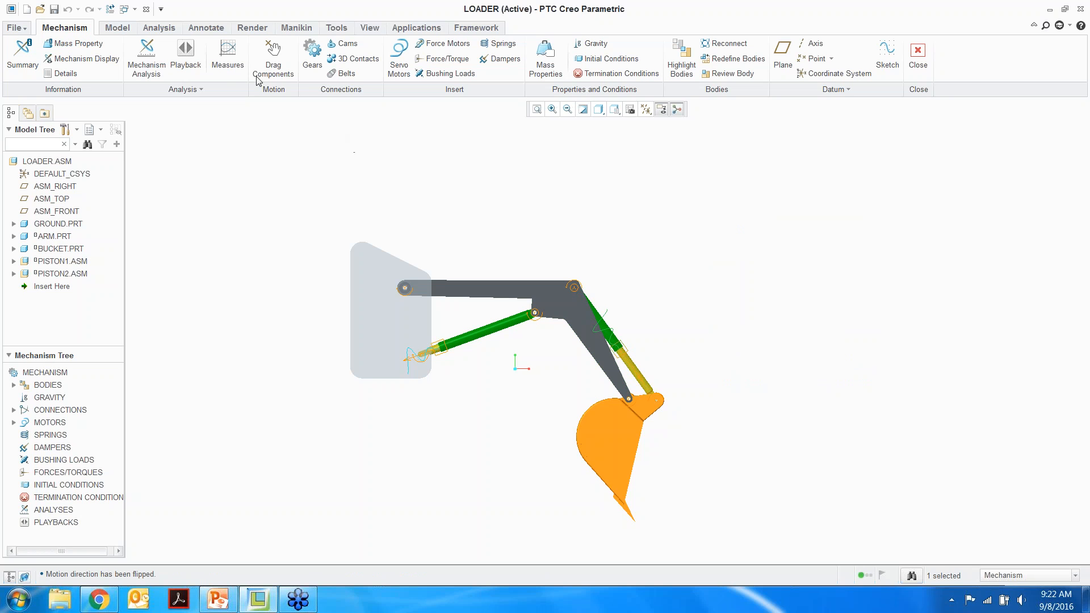
# Create a position measure on the bucket's edge_end point, evaluated as Maximum, and close the measure results
pyautogui.click(228, 55)
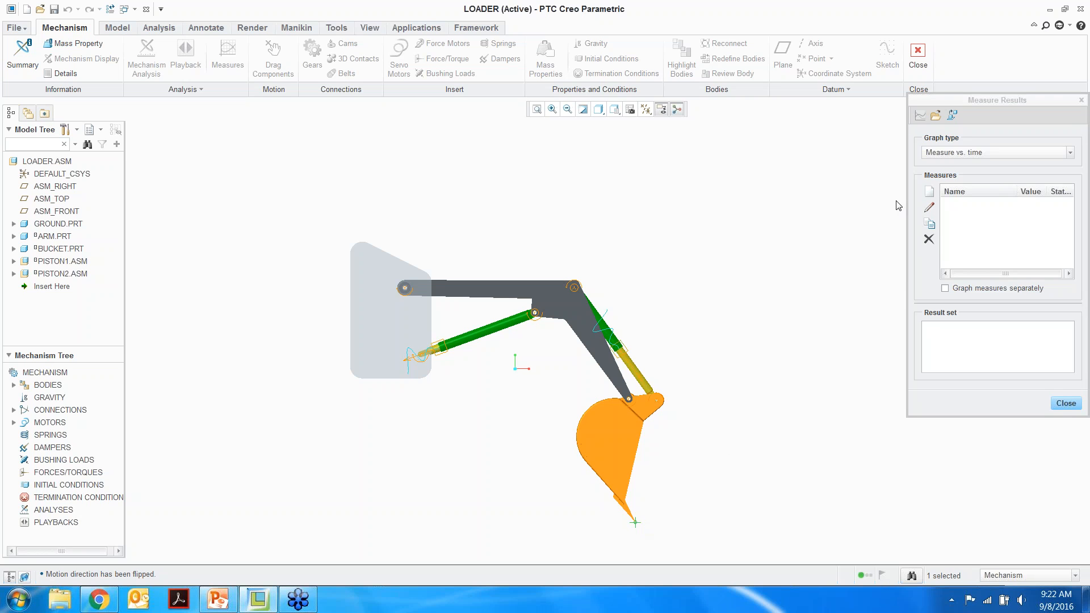
pyautogui.click(928, 191)
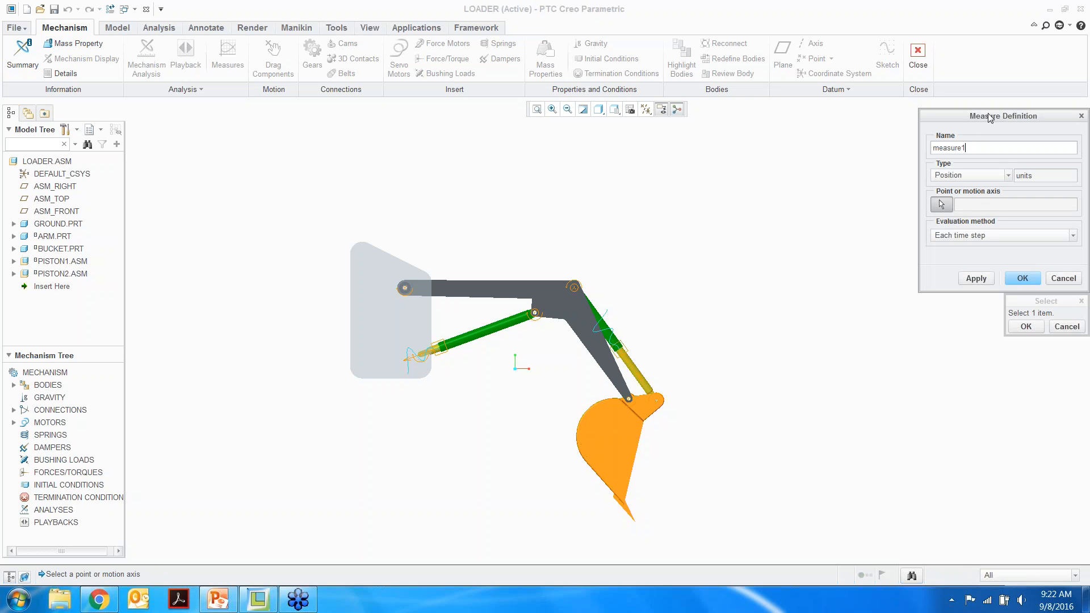
pyautogui.moveTo(988, 114); pyautogui.dragTo(883, 113)
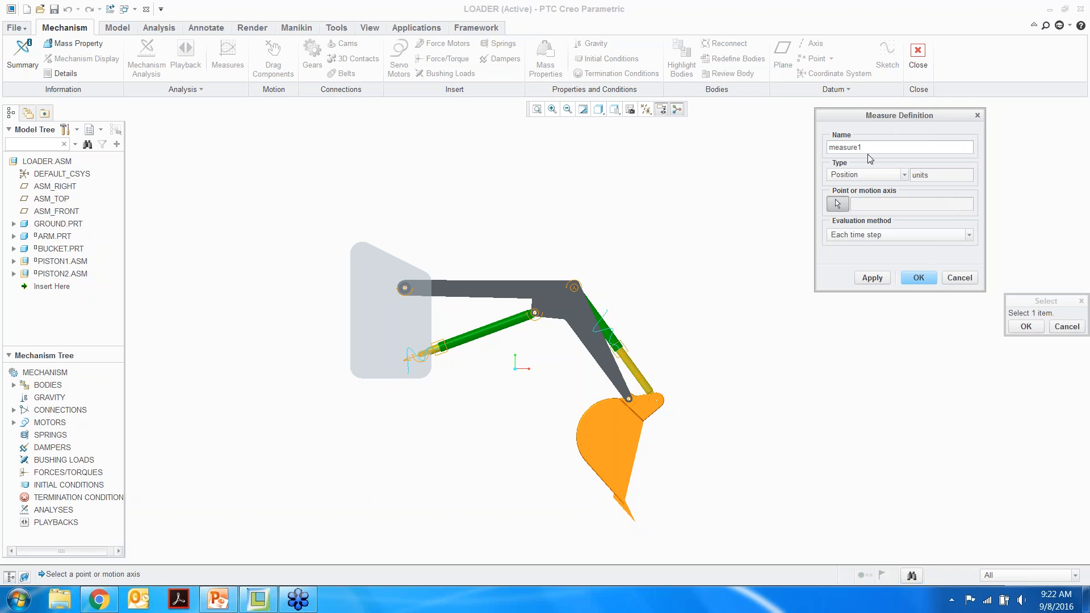
pyautogui.click(635, 522)
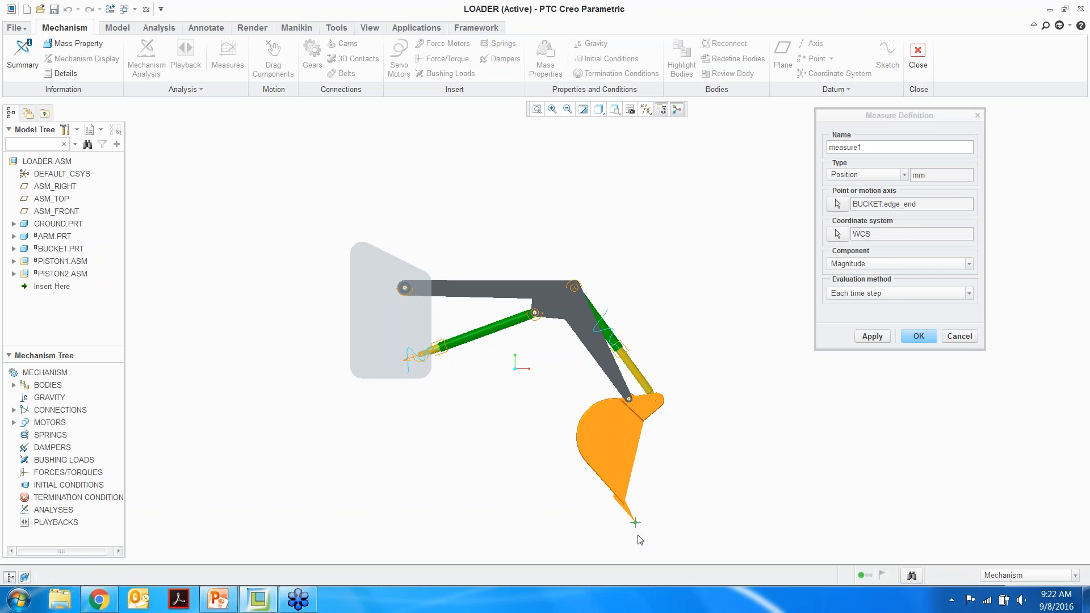
pyautogui.click(920, 291)
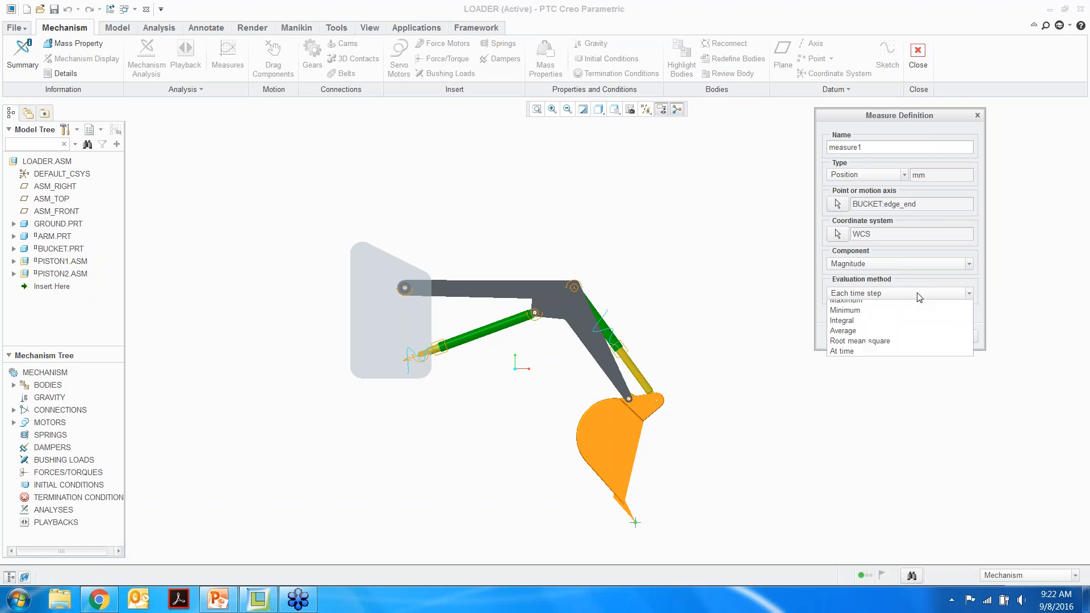
pyautogui.click(894, 318)
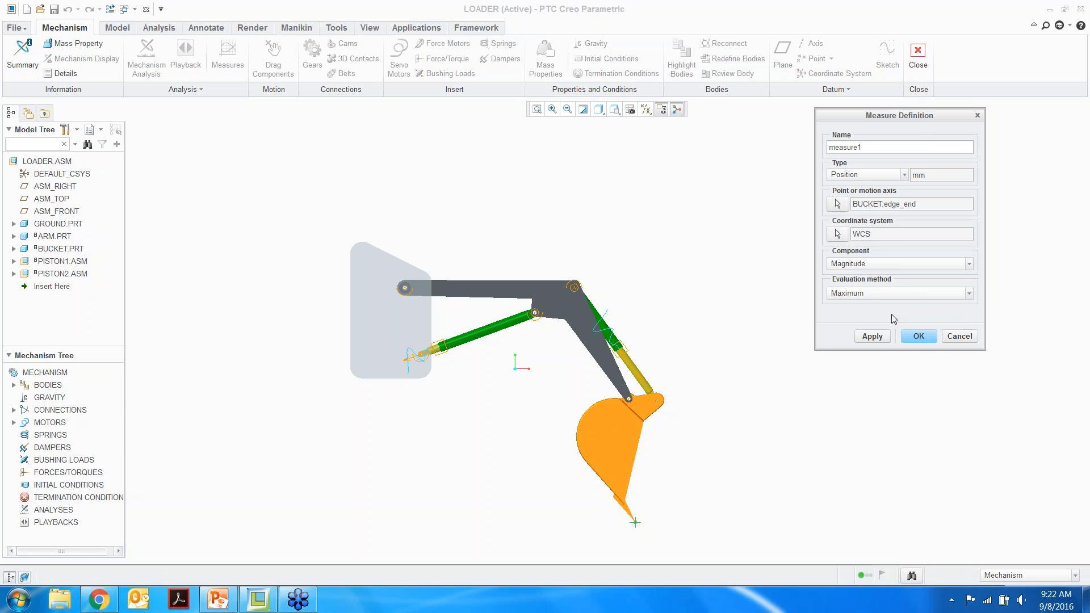
pyautogui.click(915, 336)
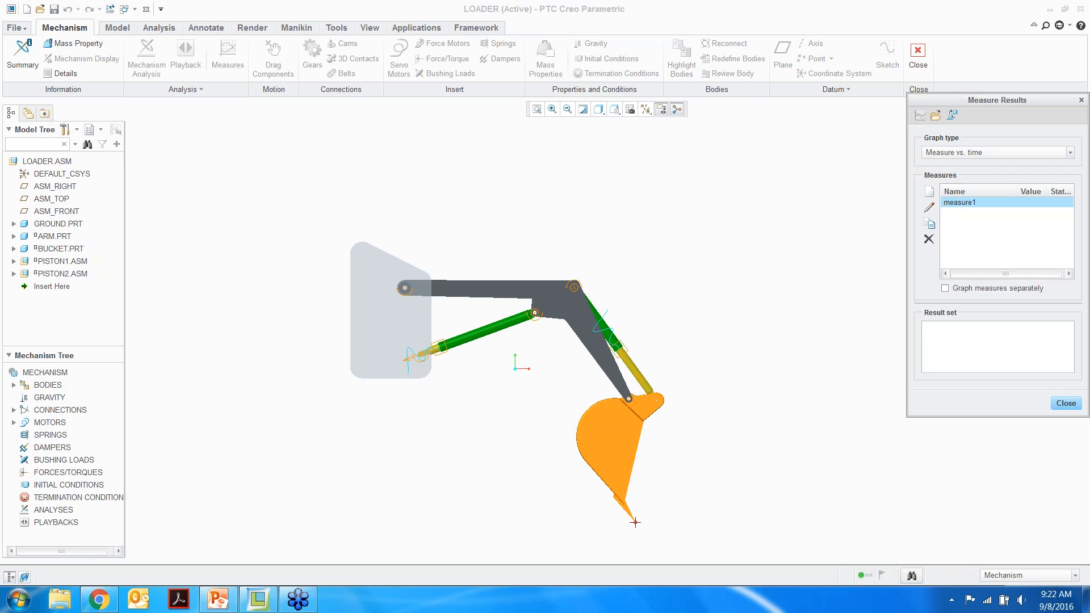
pyautogui.click(1065, 403)
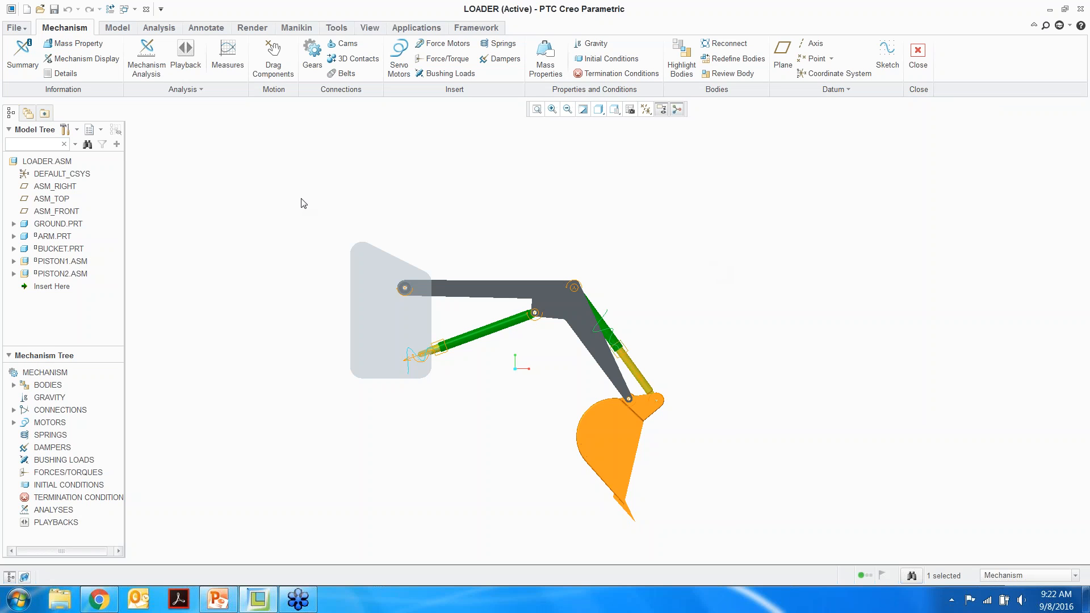
# Define a Kinematic mechanism analysis with an end time of 50 and run it
pyautogui.click(147, 66)
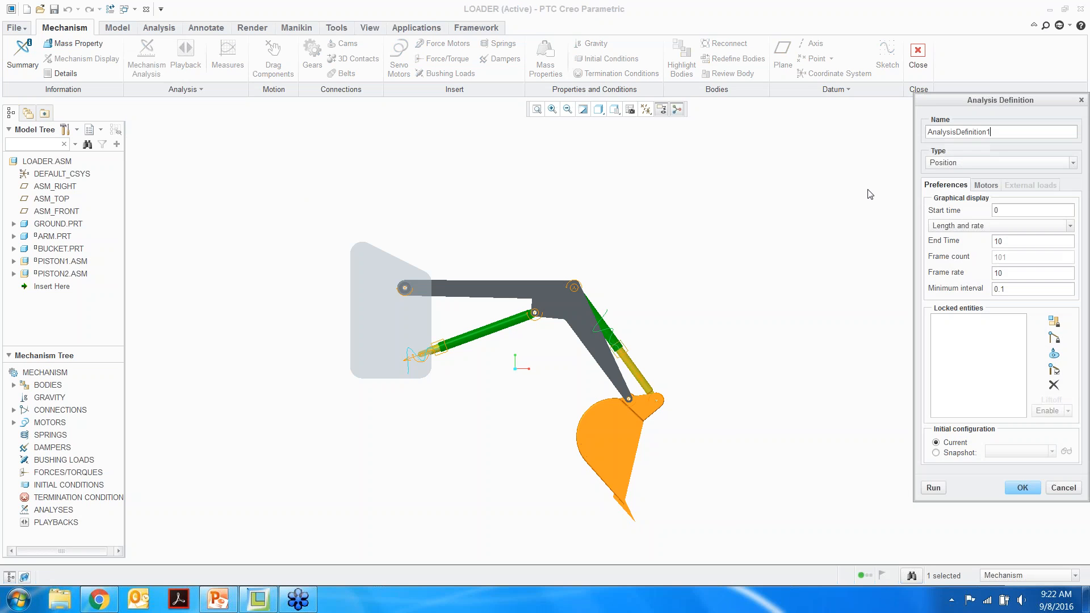
pyautogui.moveTo(958, 97); pyautogui.dragTo(825, 101)
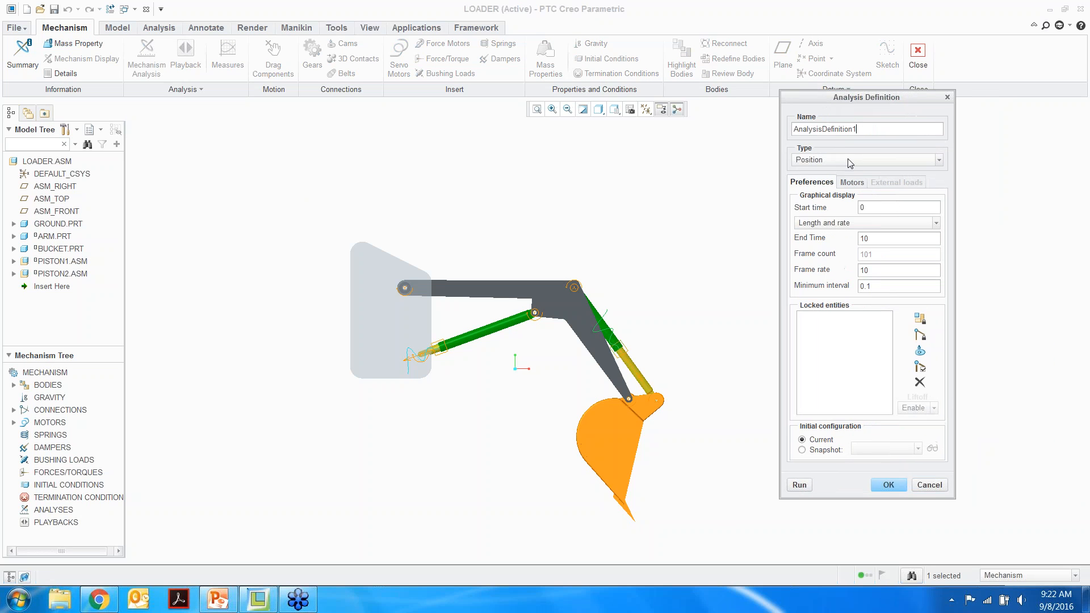
pyautogui.click(936, 163)
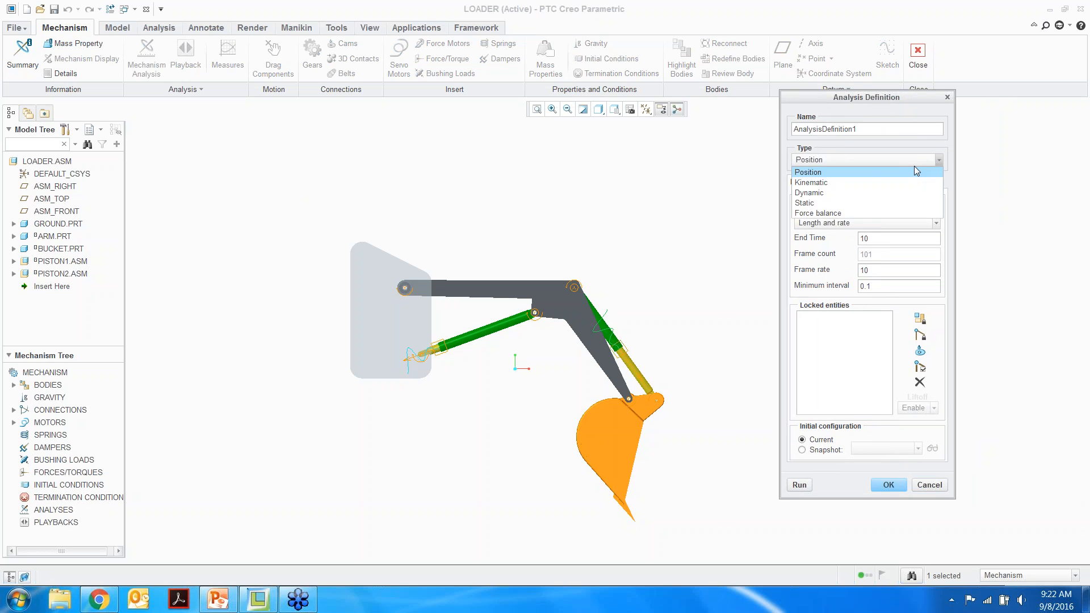
pyautogui.click(878, 182)
pyautogui.doubleClick(875, 238)
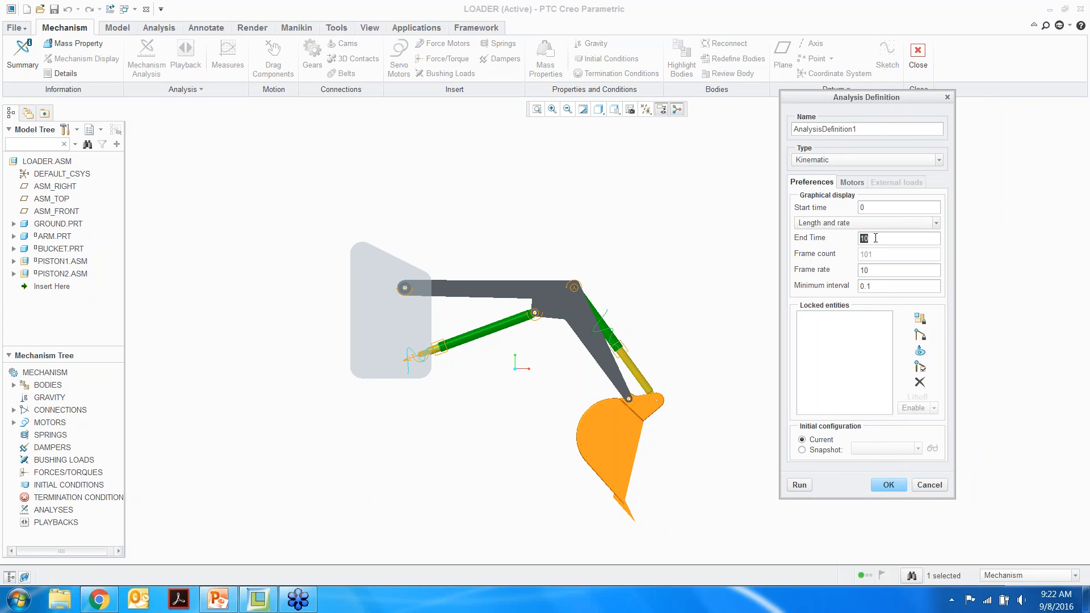
pyautogui.write('50')
pyautogui.click(797, 485)
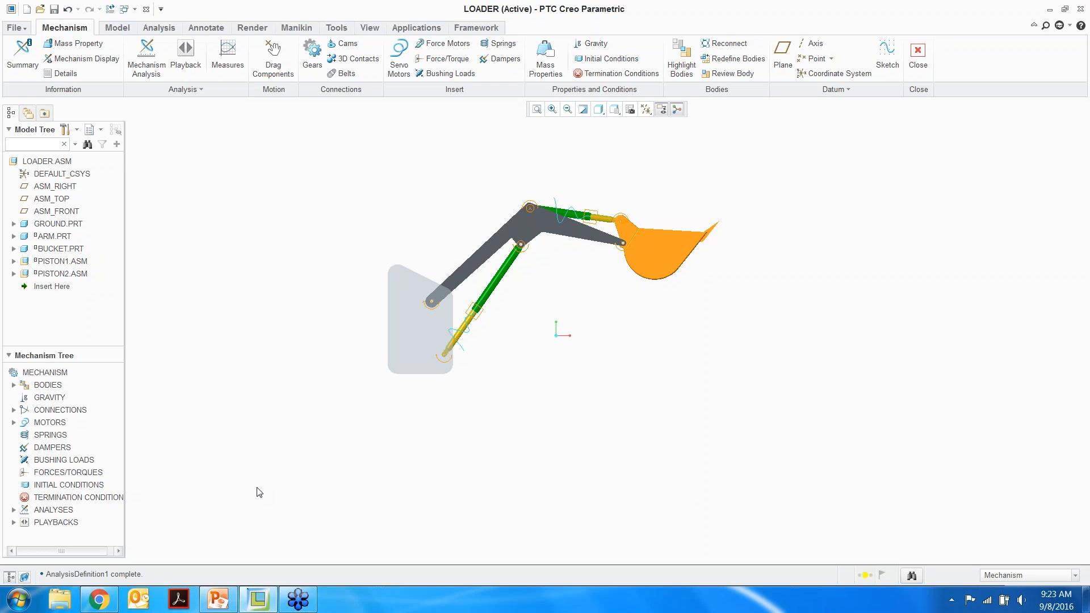
# Evaluate measure1 against the AnalysisDefinition1 result set, read its value, and close the measure results
pyautogui.click(228, 55)
pyautogui.click(959, 203)
pyautogui.click(929, 207)
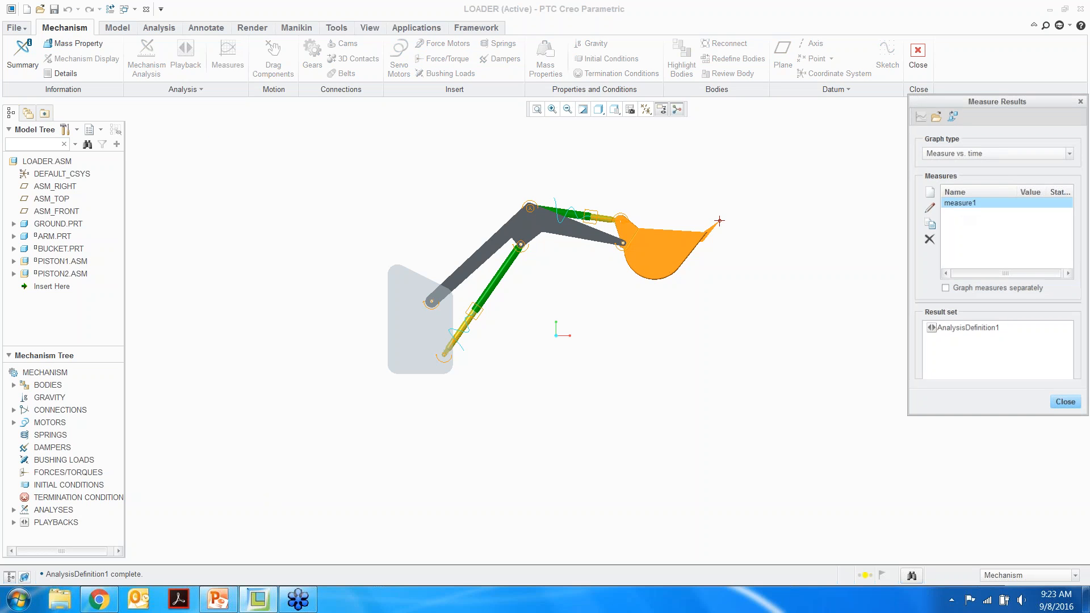
pyautogui.click(916, 337)
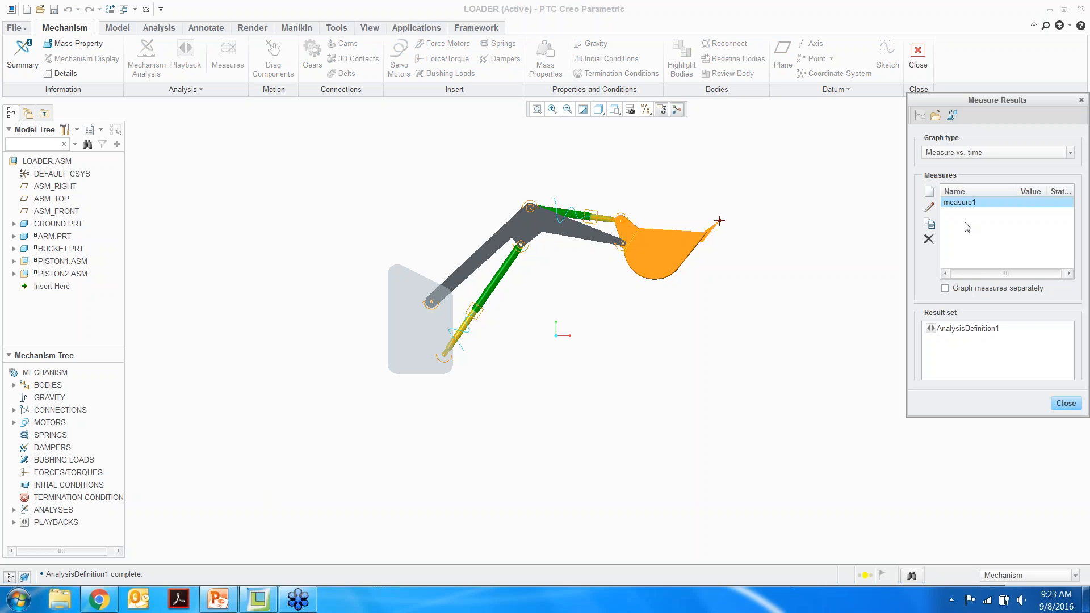
pyautogui.click(959, 329)
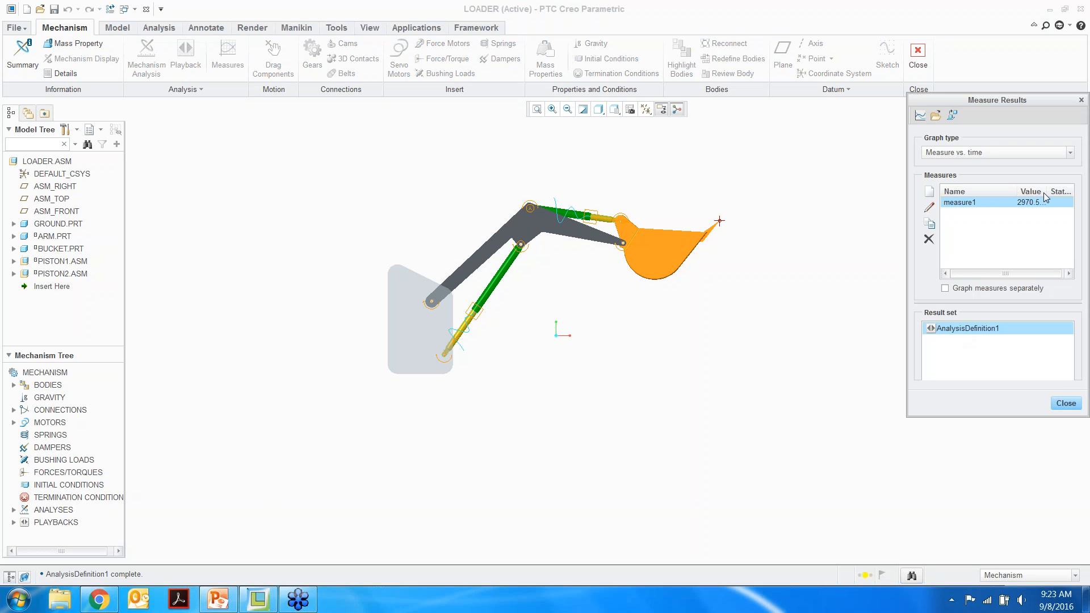
pyautogui.moveTo(907, 198); pyautogui.dragTo(841, 197)
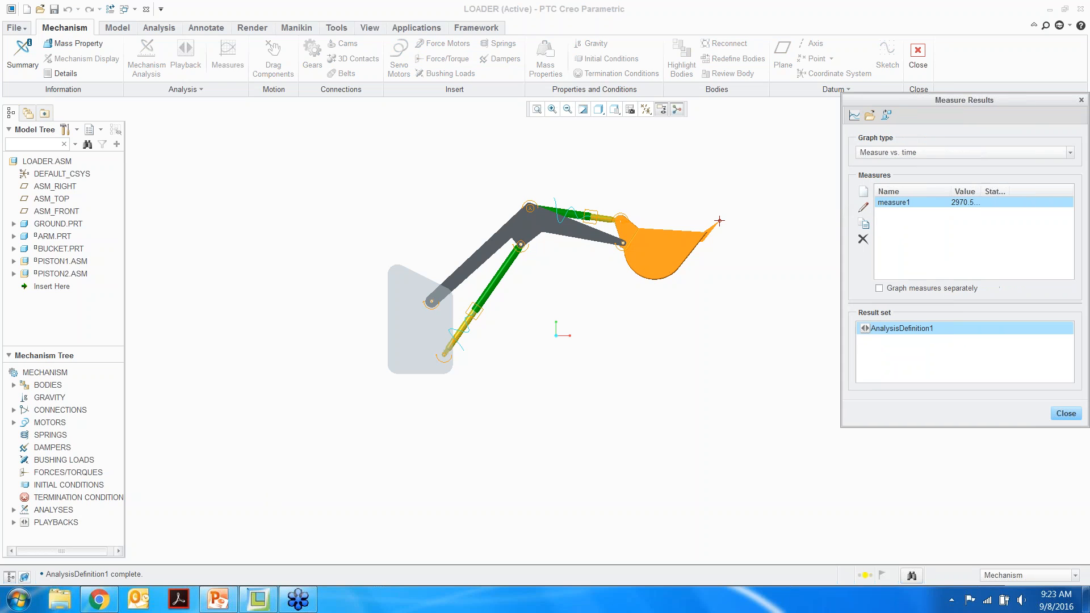
pyautogui.moveTo(985, 191); pyautogui.dragTo(1001, 191)
pyautogui.click(1065, 413)
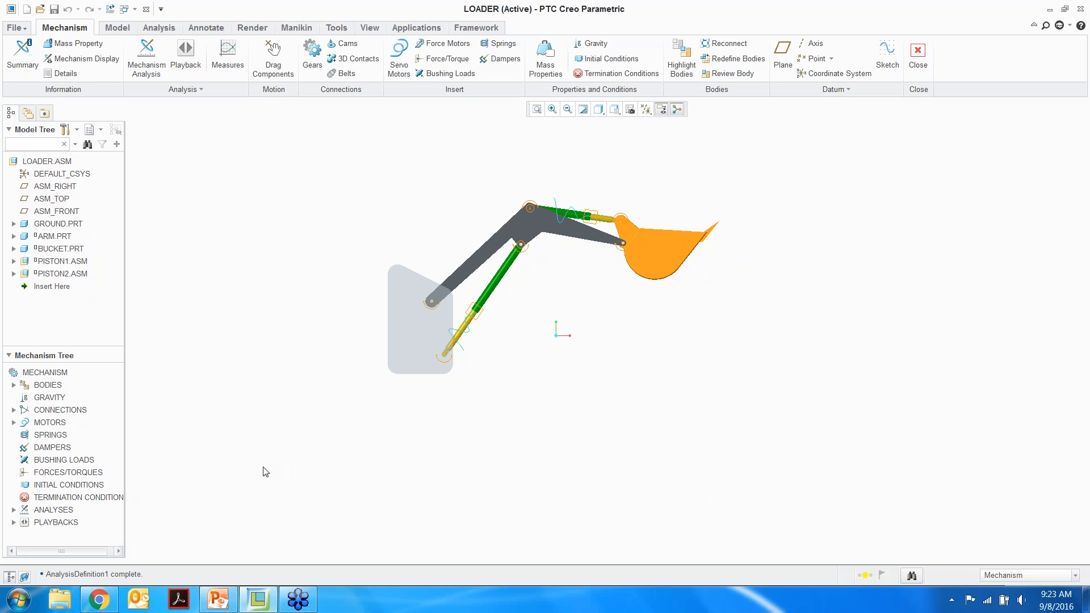
# Play back the AnalysisDefinition1 results as an animation at maximum speed
pyautogui.click(14, 522)
pyautogui.click(83, 538)
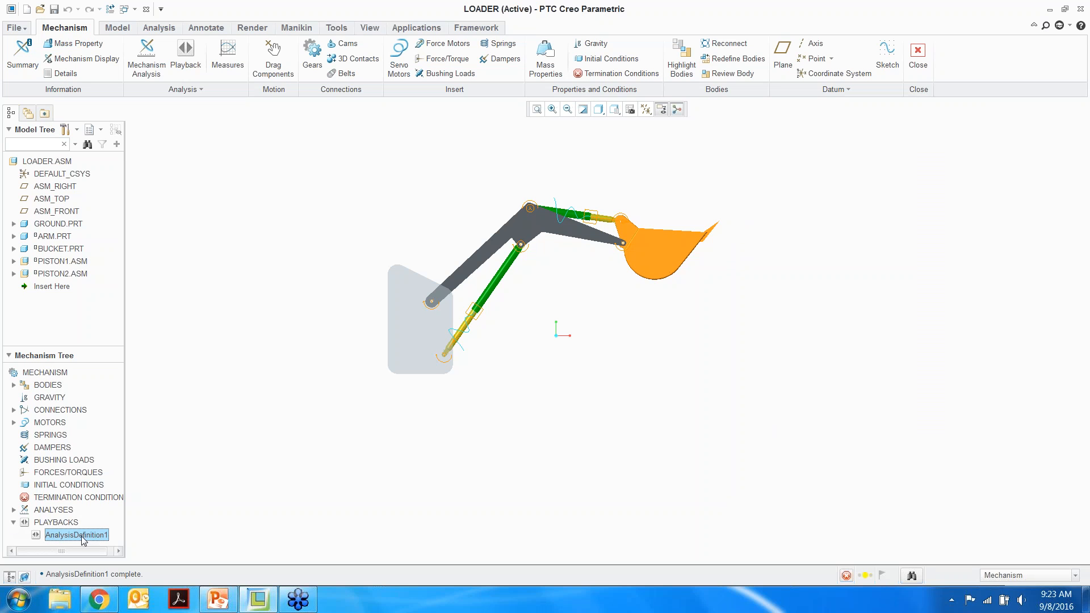
pyautogui.rightClick(82, 537)
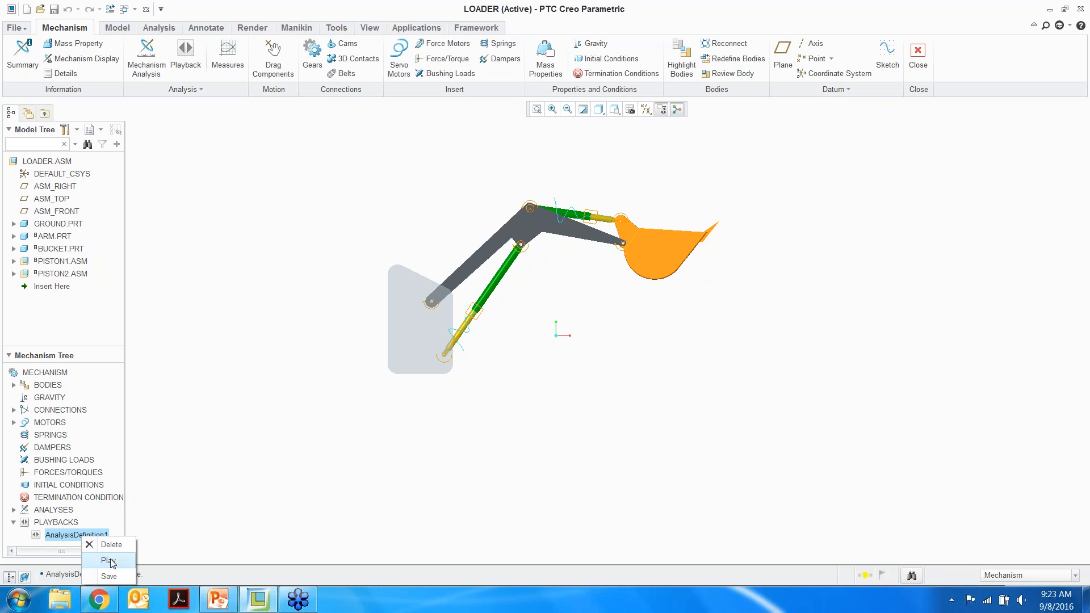
pyautogui.click(108, 561)
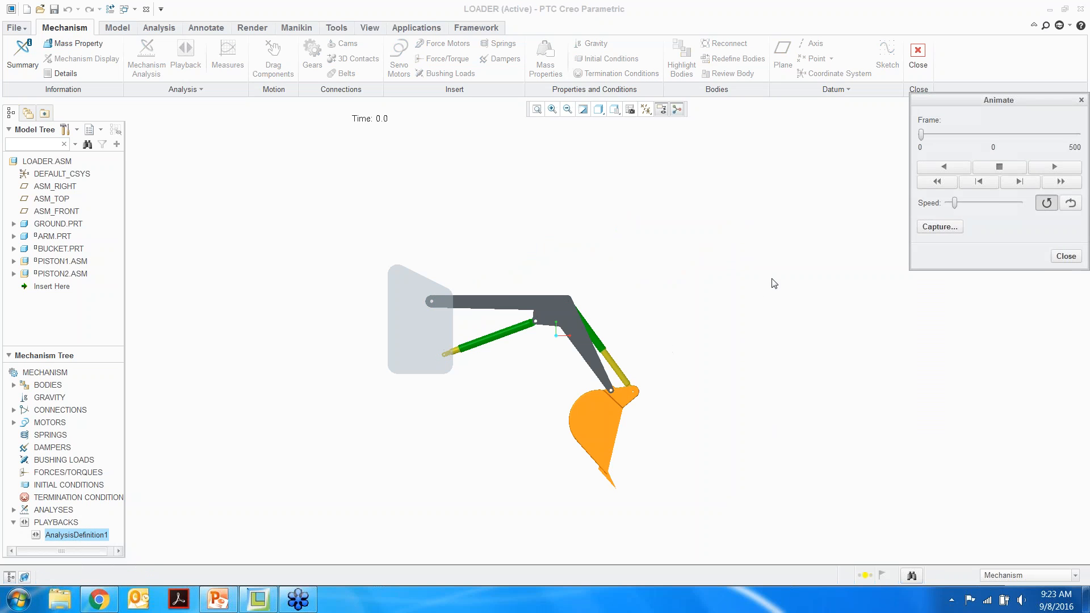
pyautogui.moveTo(960, 99); pyautogui.dragTo(787, 126)
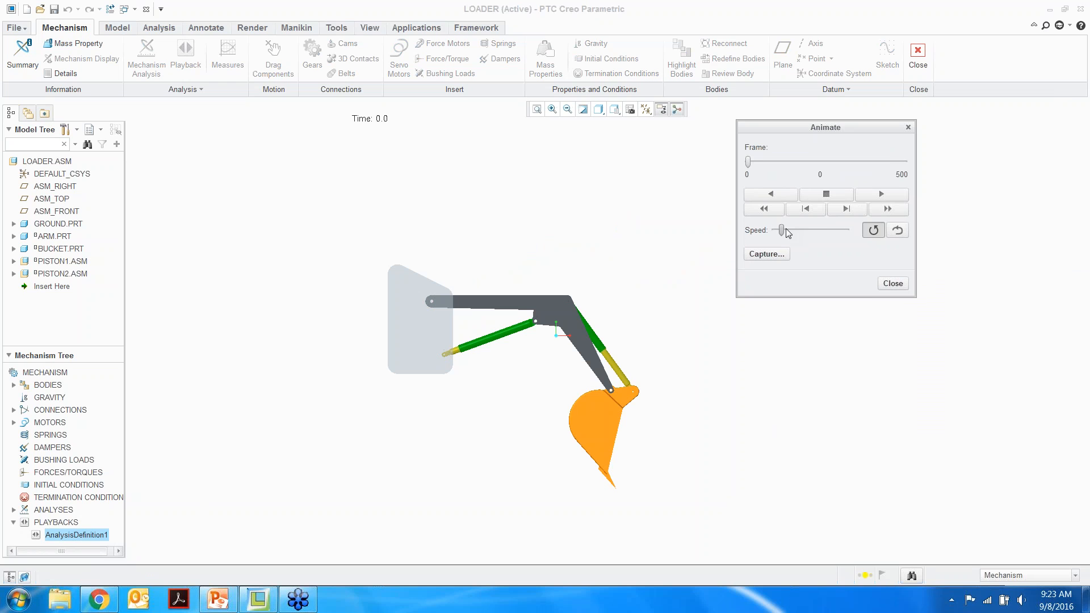
pyautogui.moveTo(846, 231); pyautogui.dragTo(853, 230)
pyautogui.click(874, 194)
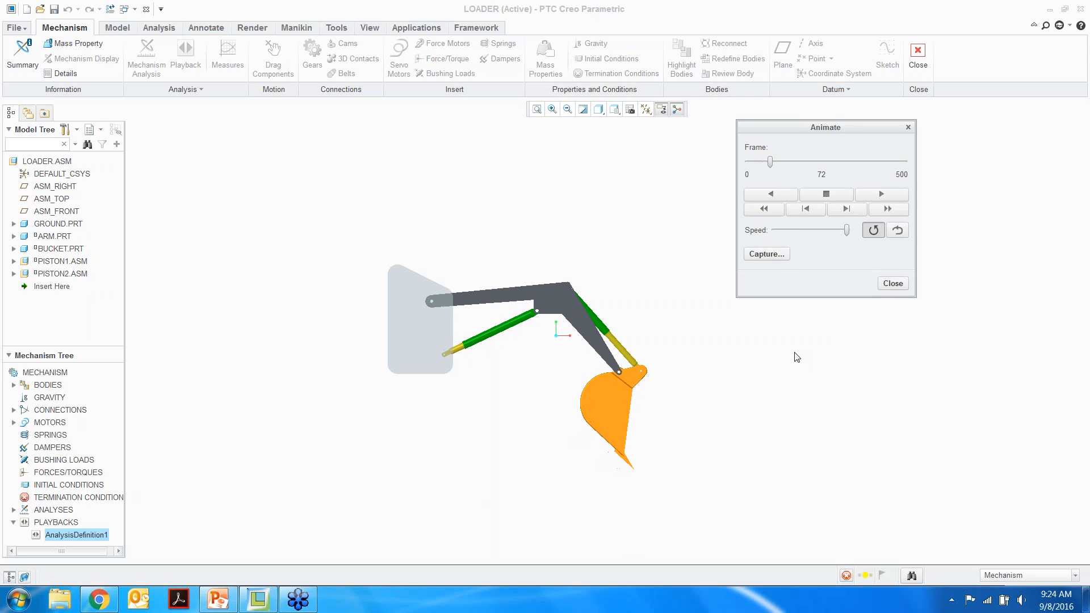
# Review the animation's video capture settings and output formats without recording, and close the animation
pyautogui.click(776, 256)
pyautogui.moveTo(984, 143); pyautogui.dragTo(873, 130)
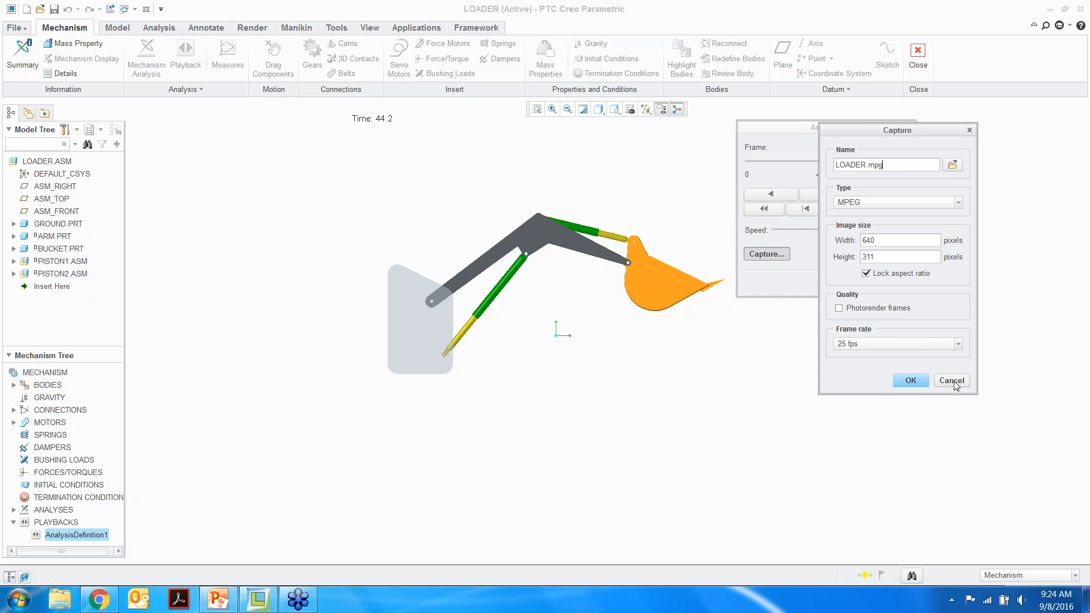
pyautogui.click(958, 203)
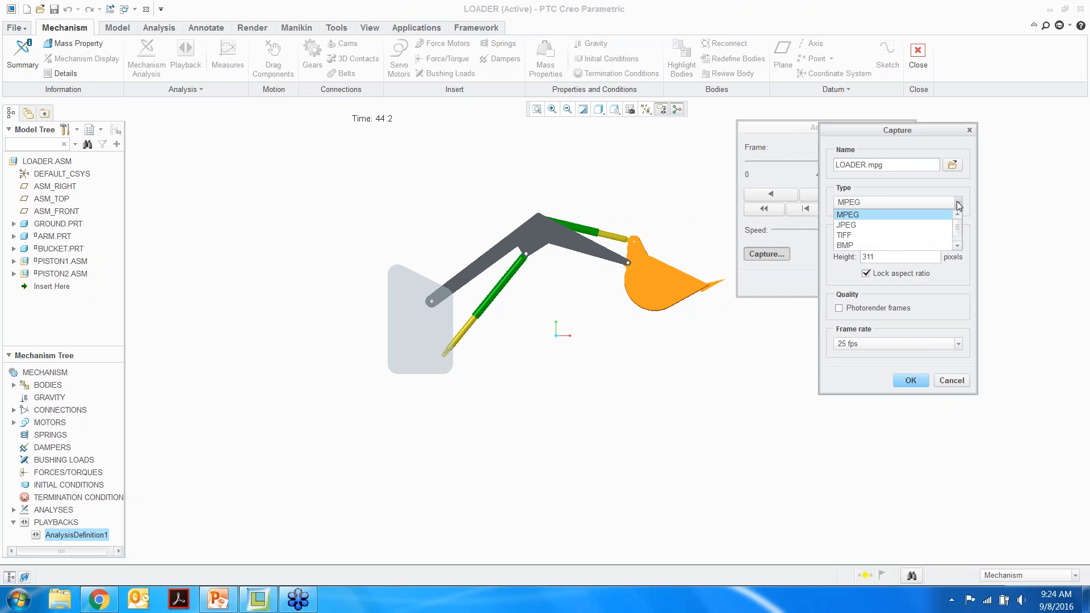
pyautogui.click(958, 203)
pyautogui.click(947, 381)
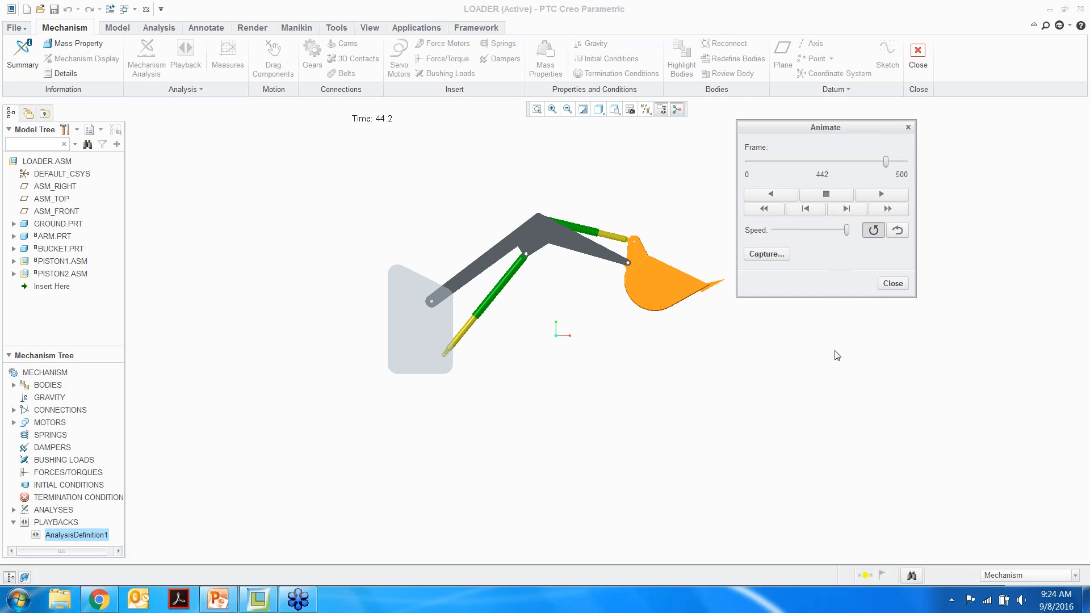
pyautogui.click(893, 284)
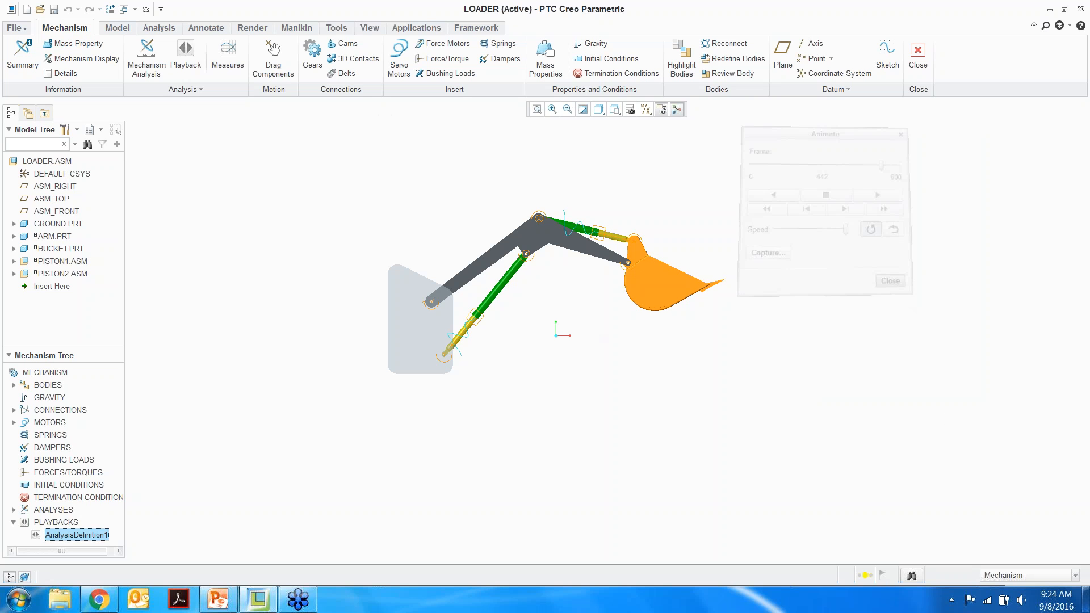
# Exit the mechanism environment, saving the AnalysisDefinition1 playback to the working directory
pyautogui.click(1085, 29)
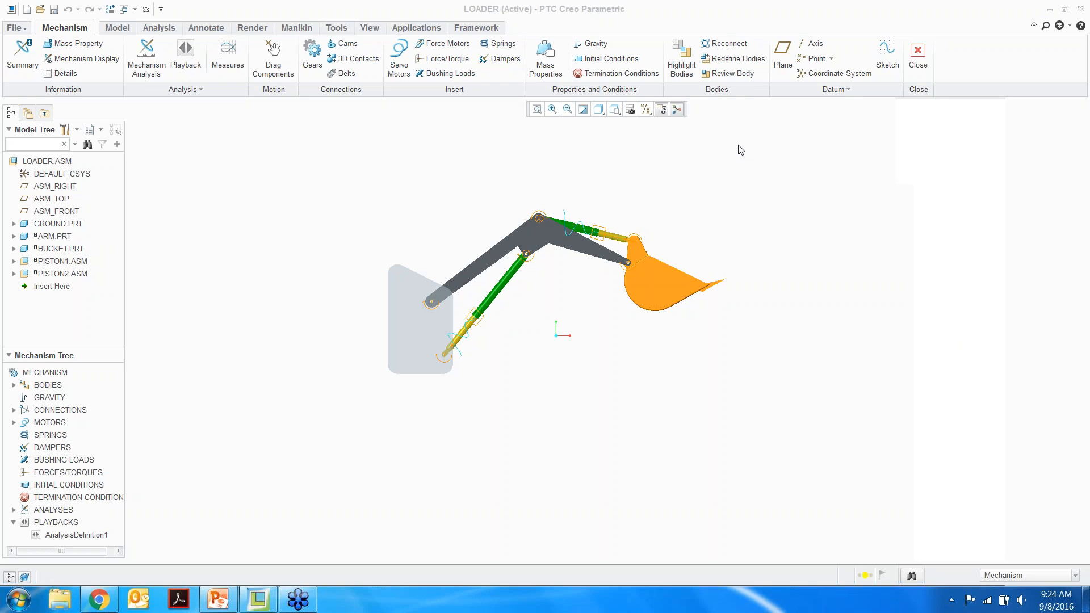
pyautogui.click(914, 65)
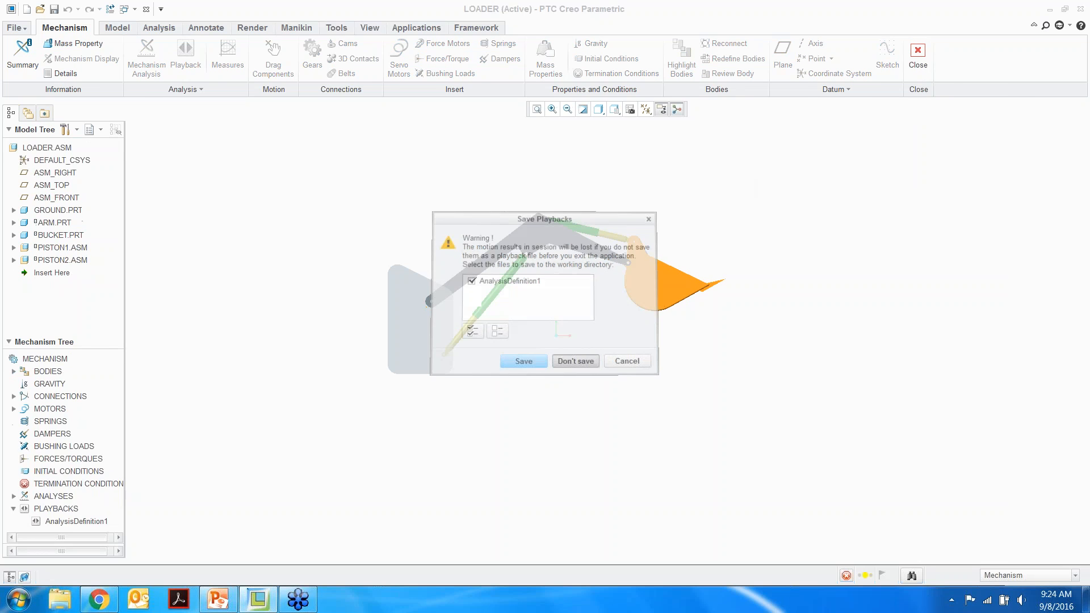
pyautogui.click(536, 363)
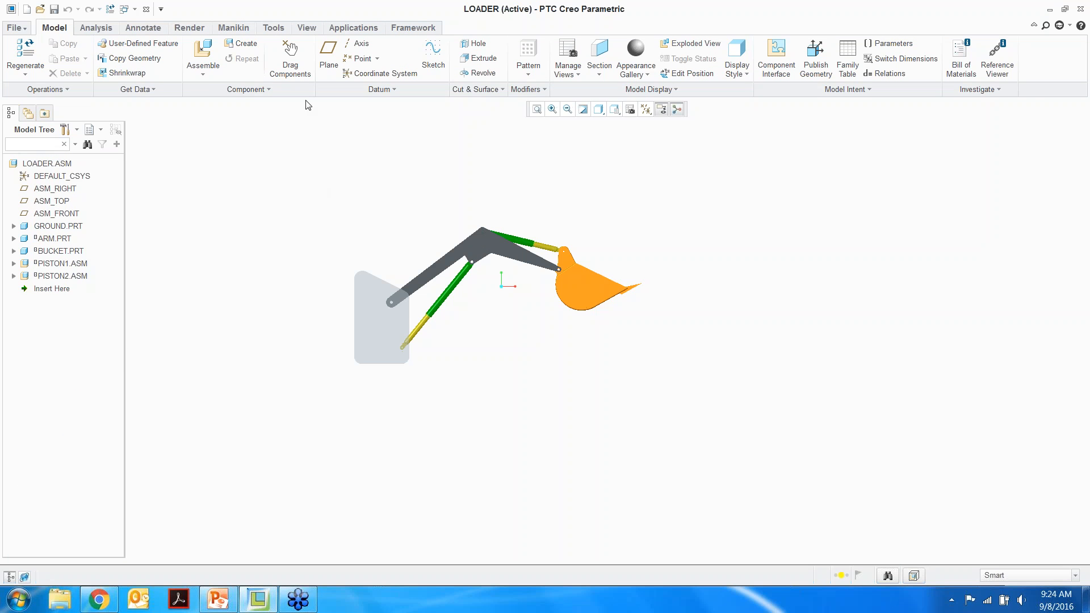
# Start dragging components with the snapshot options expanded, and move the bucket tip to a lower, inward-curled position
pyautogui.click(290, 60)
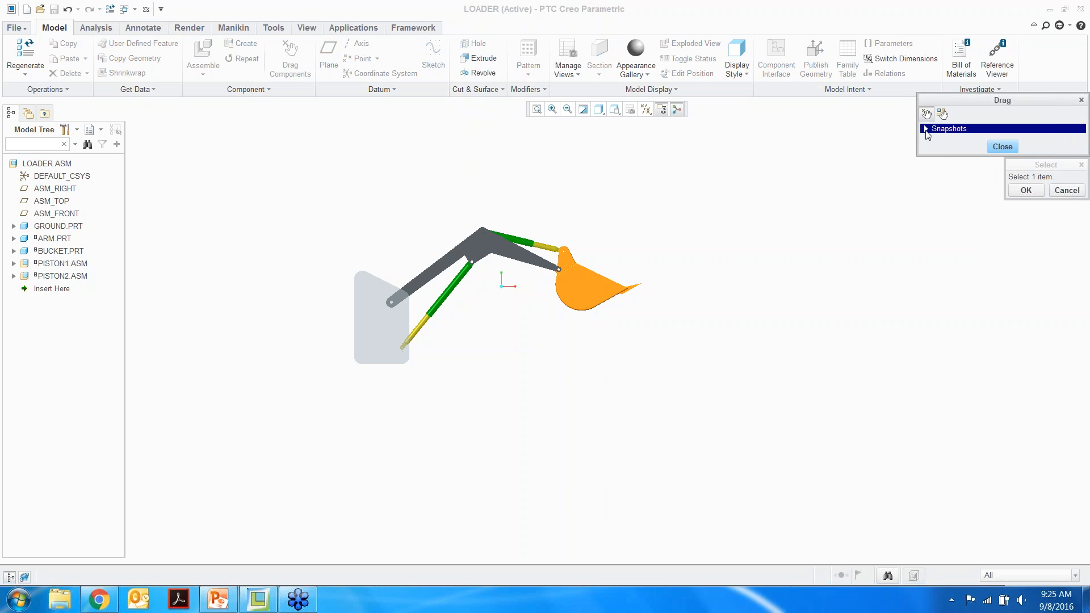
pyautogui.click(925, 129)
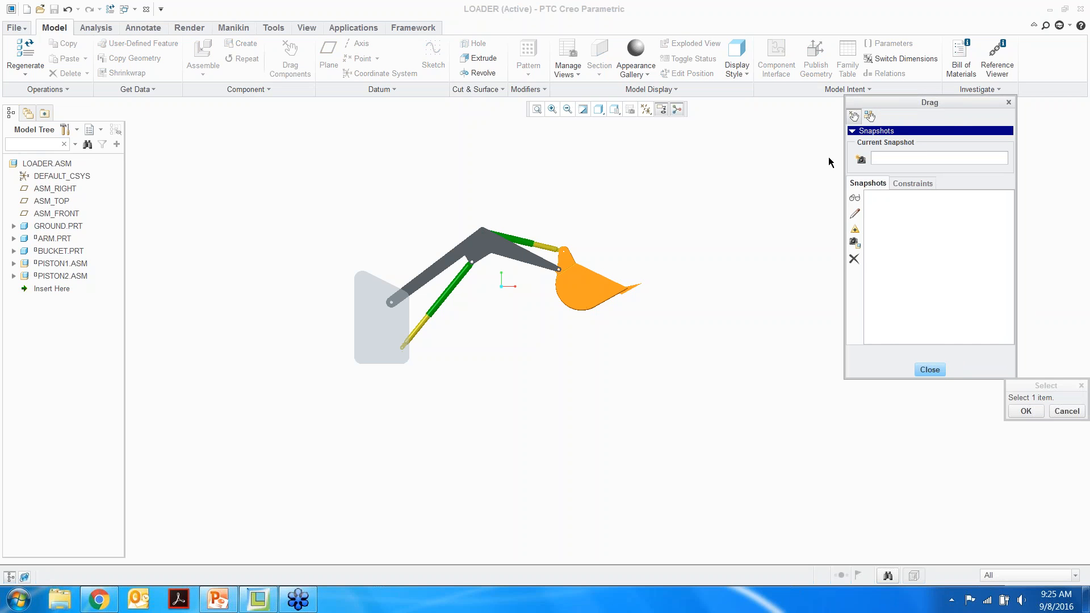
pyautogui.click(640, 284)
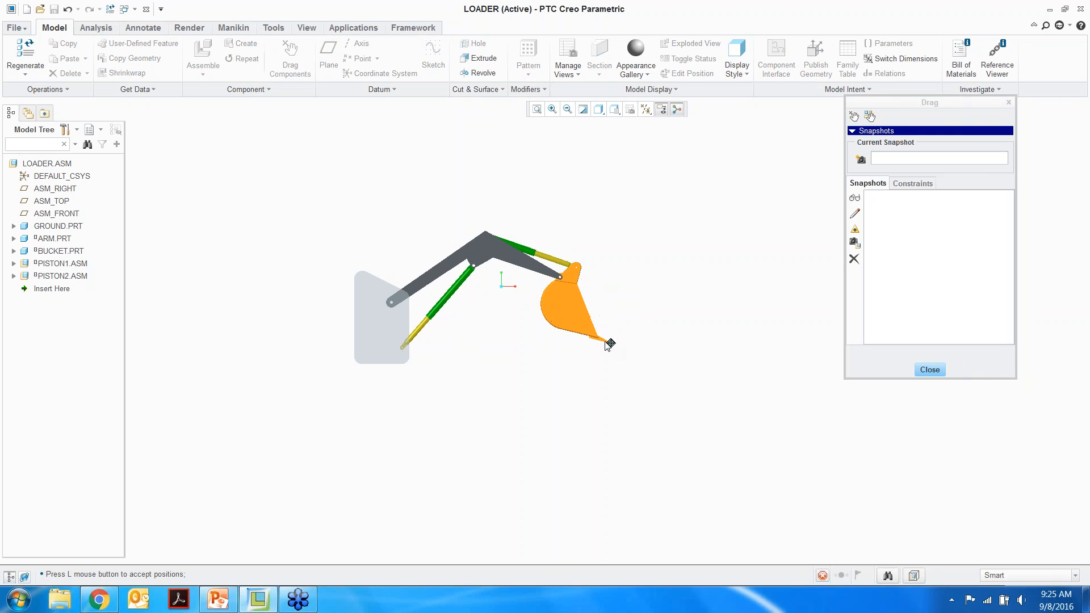
pyautogui.click(584, 341)
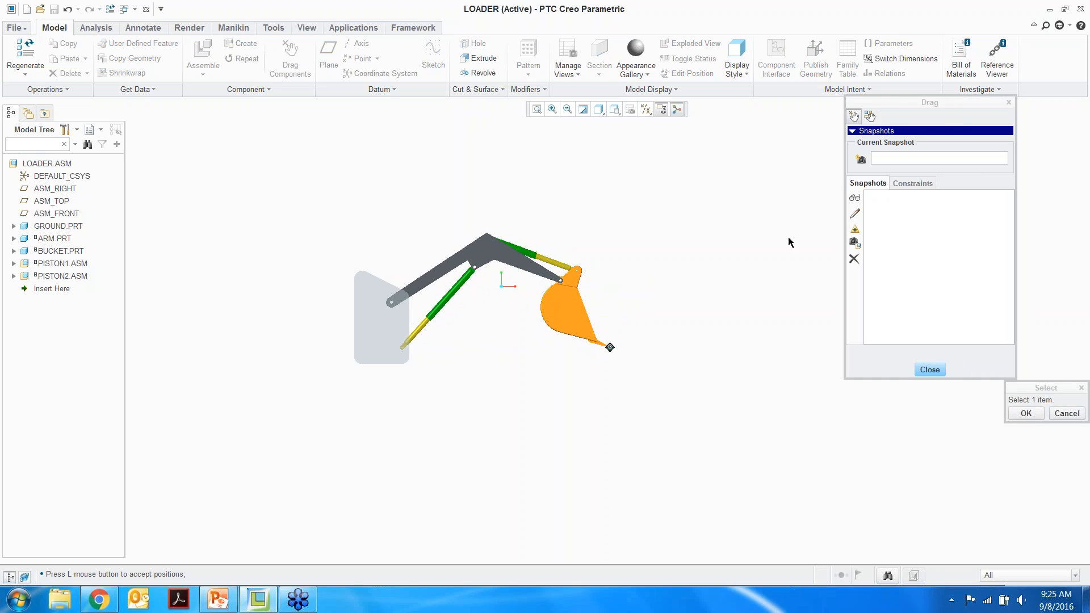
# Take a snapshot of the current loader position, make it available for drawings, and finish dragging
pyautogui.click(860, 160)
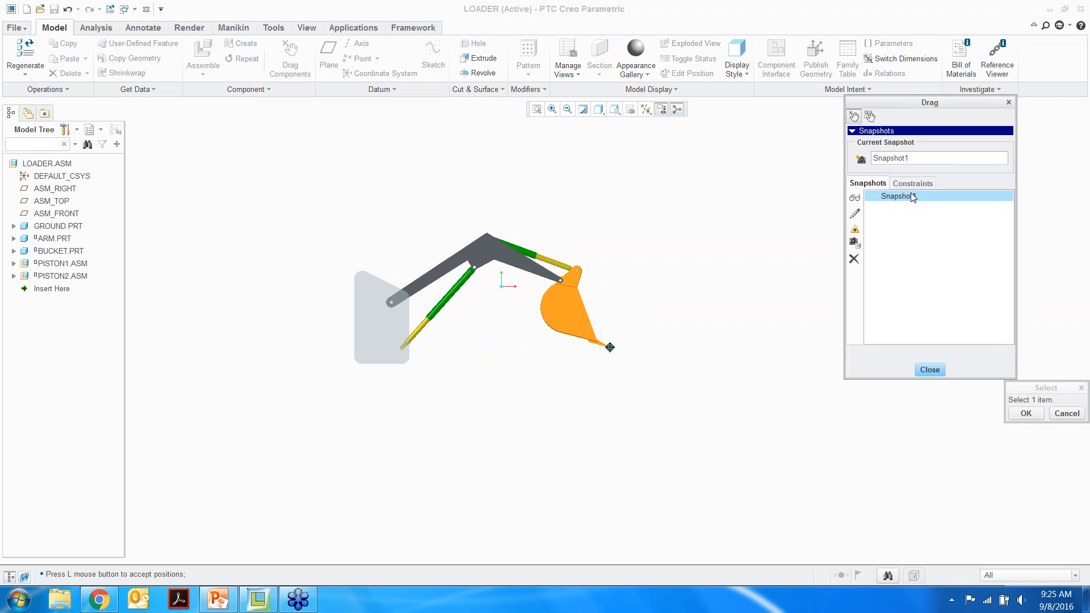
pyautogui.click(855, 244)
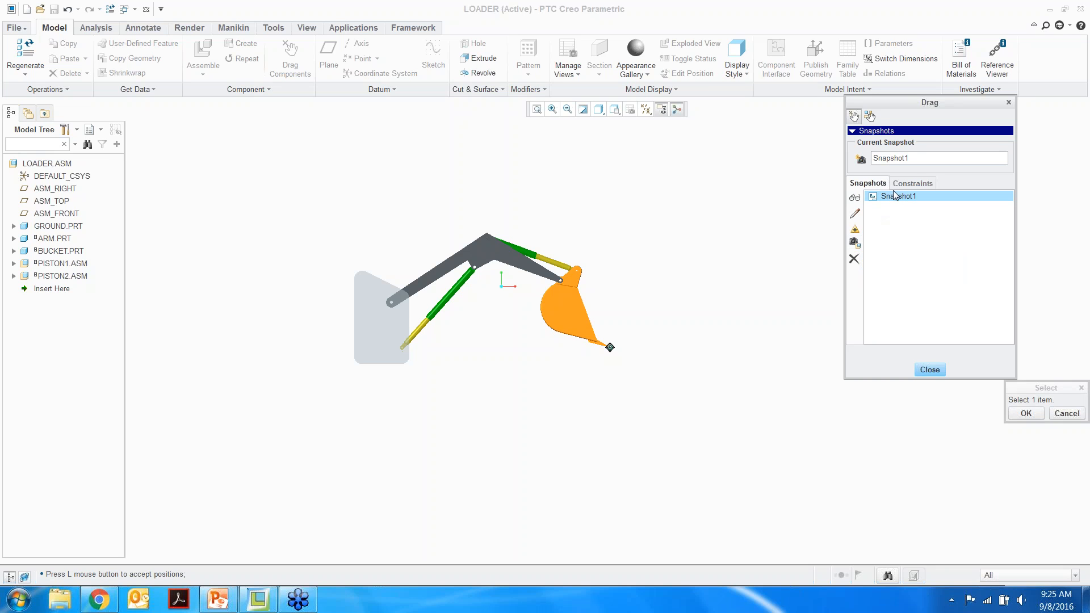
pyautogui.click(928, 370)
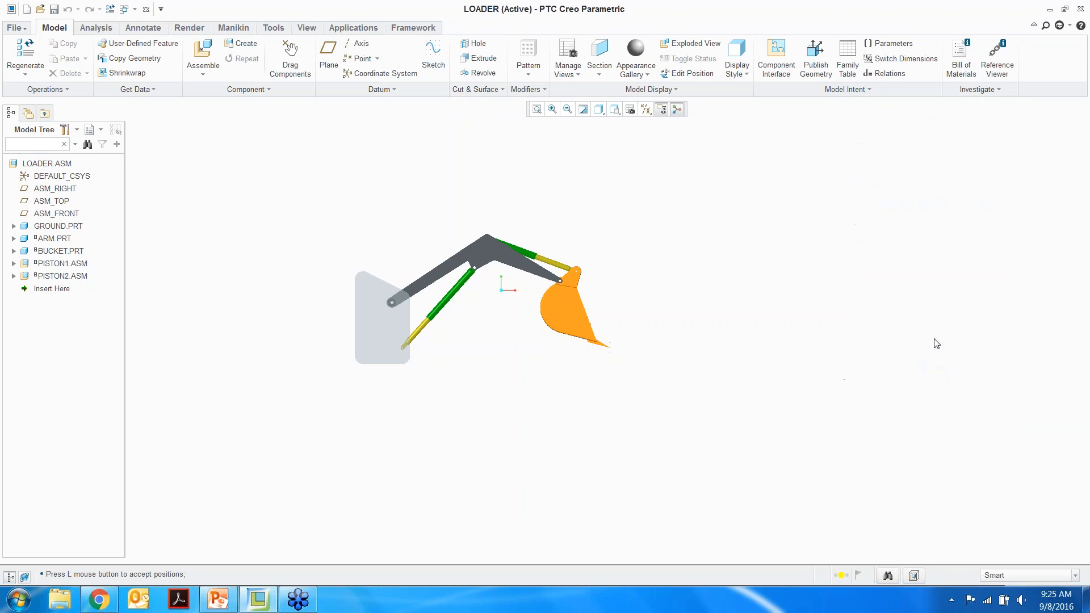
# Create a new drawing of loader.asm without the default template, using an empty landscape C-size sheet
pyautogui.click(1083, 29)
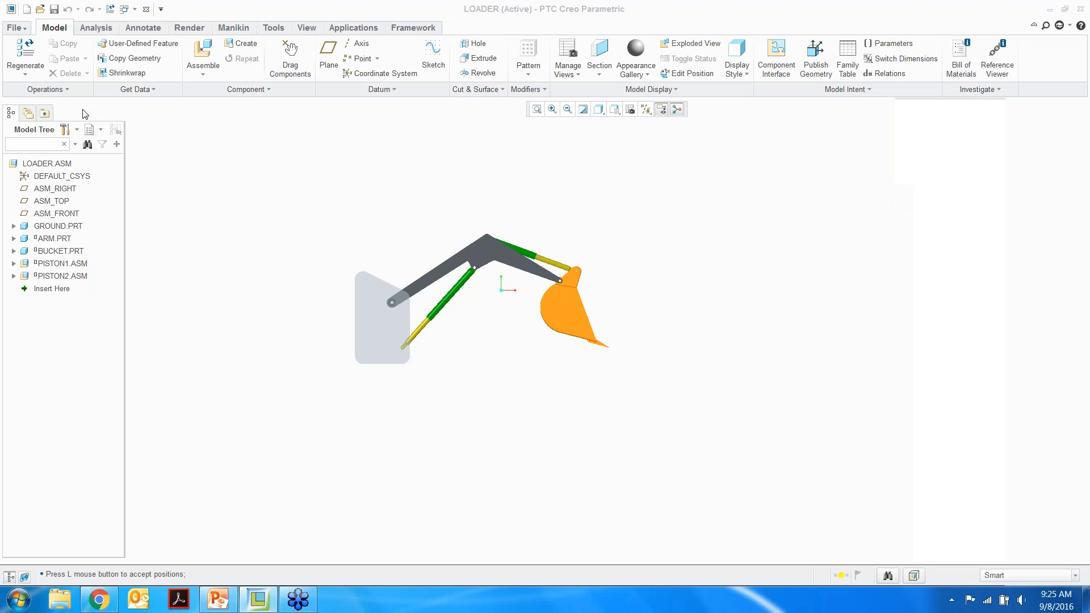
pyautogui.click(26, 9)
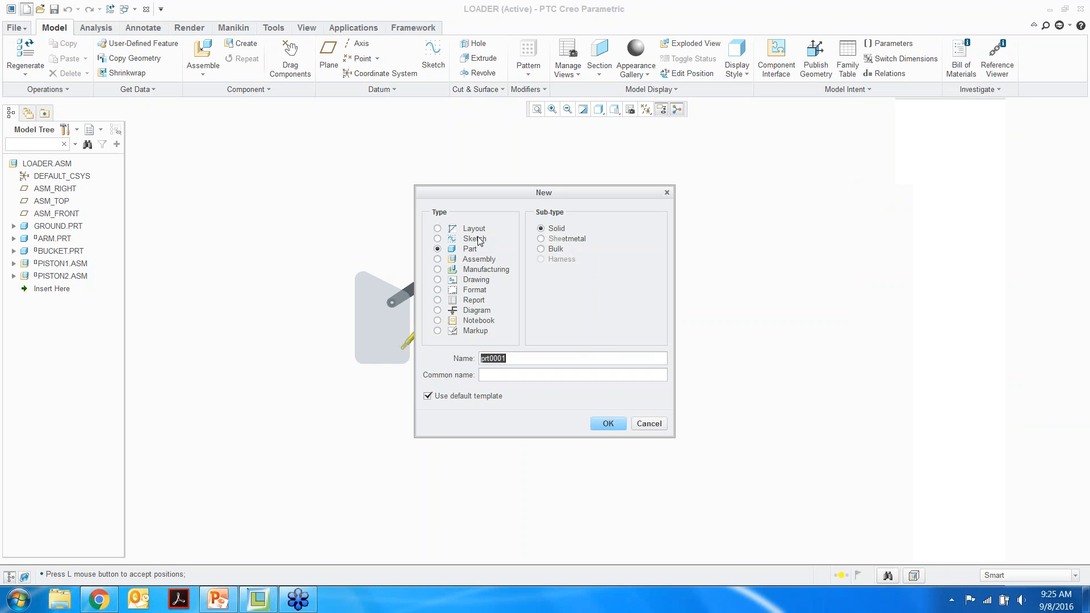
pyautogui.click(469, 280)
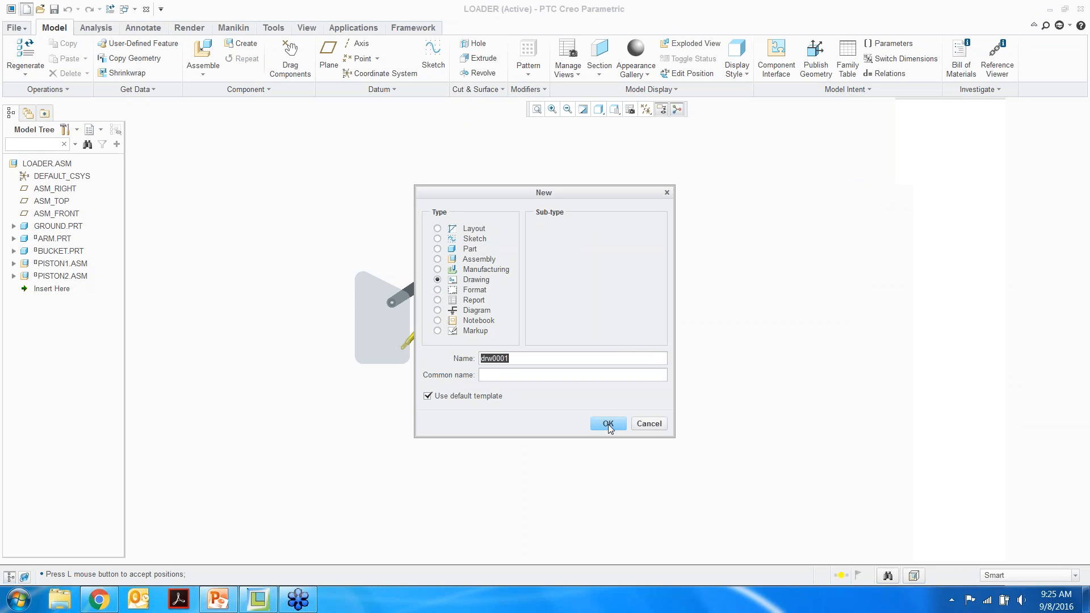
pyautogui.click(454, 396)
pyautogui.click(616, 426)
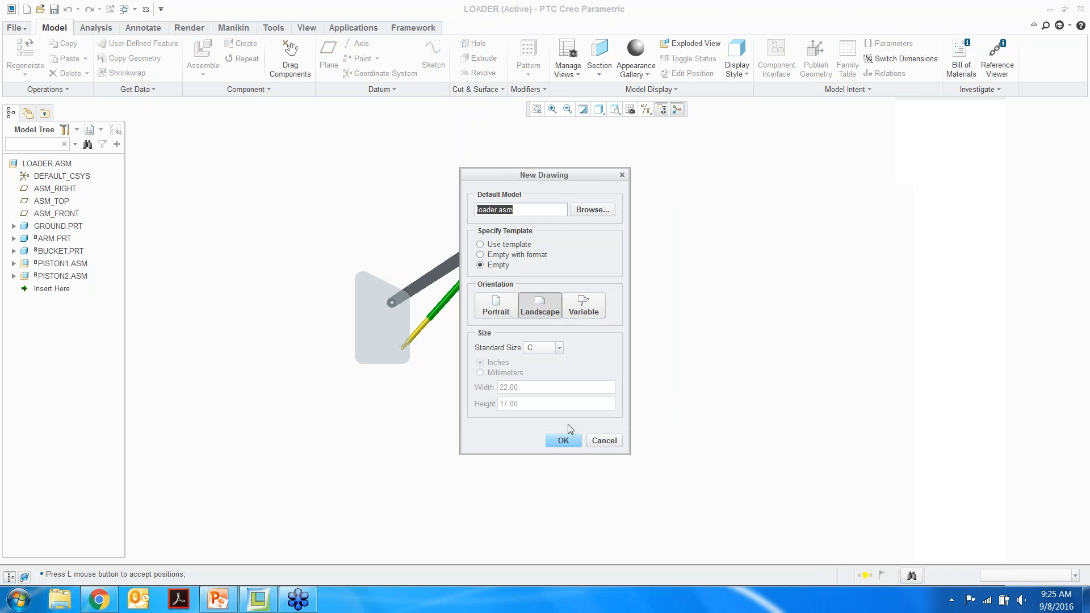
pyautogui.click(565, 440)
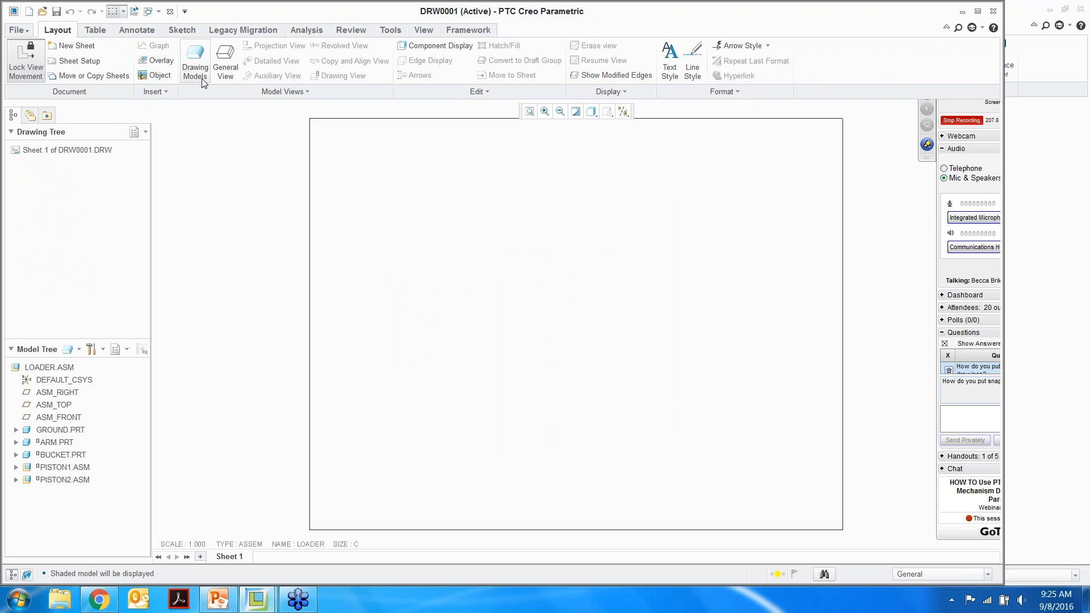
# Place a general view with no combined state in the sheet's upper-left area and orient it to FRONT
pyautogui.click(225, 63)
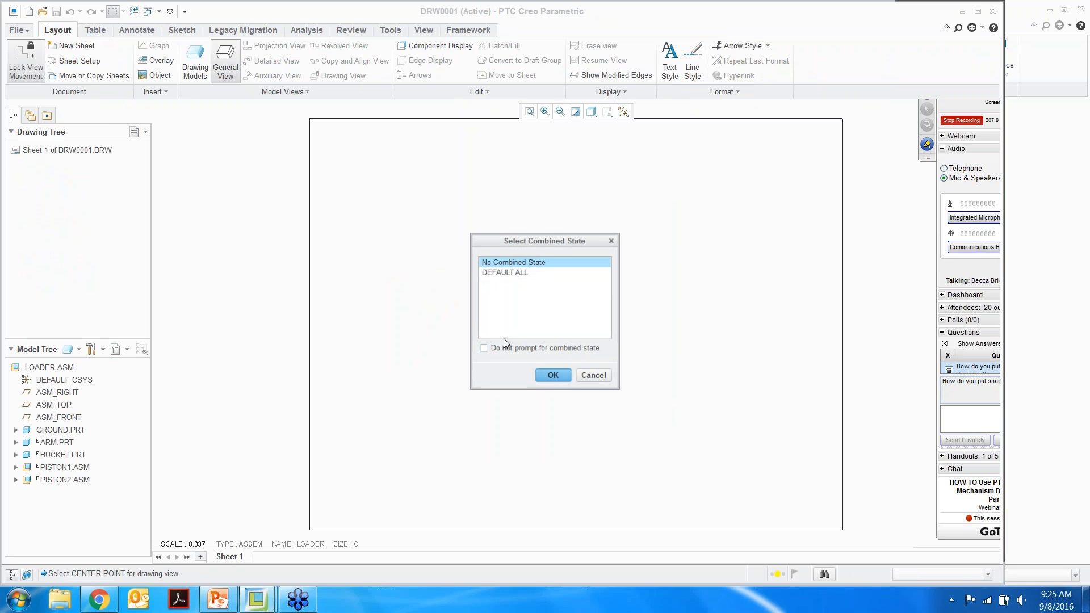
pyautogui.click(553, 375)
pyautogui.click(475, 280)
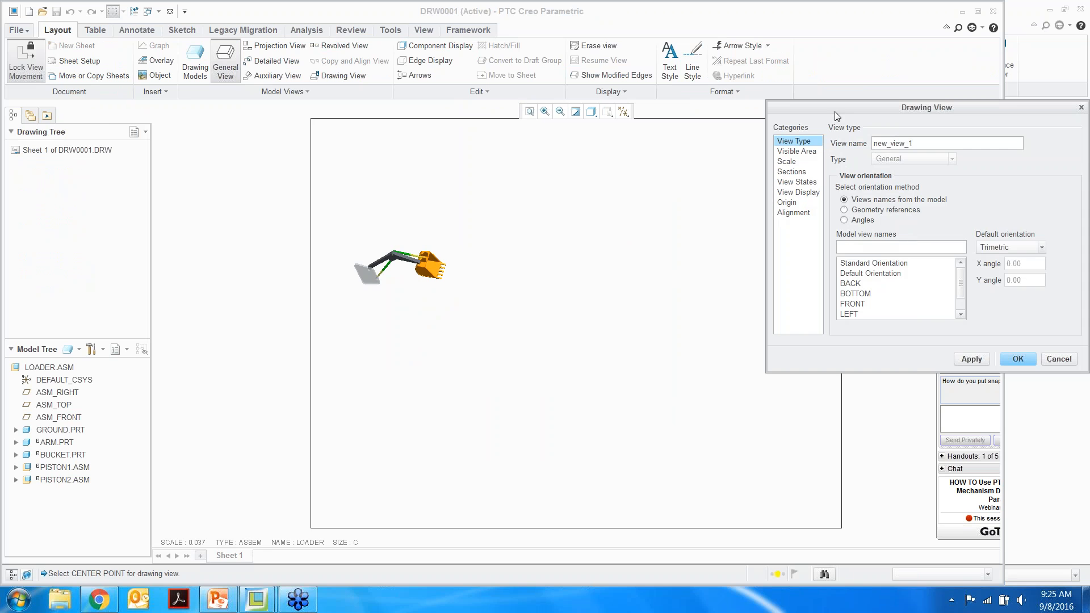
pyautogui.moveTo(834, 111); pyautogui.dragTo(685, 121)
pyautogui.click(704, 312)
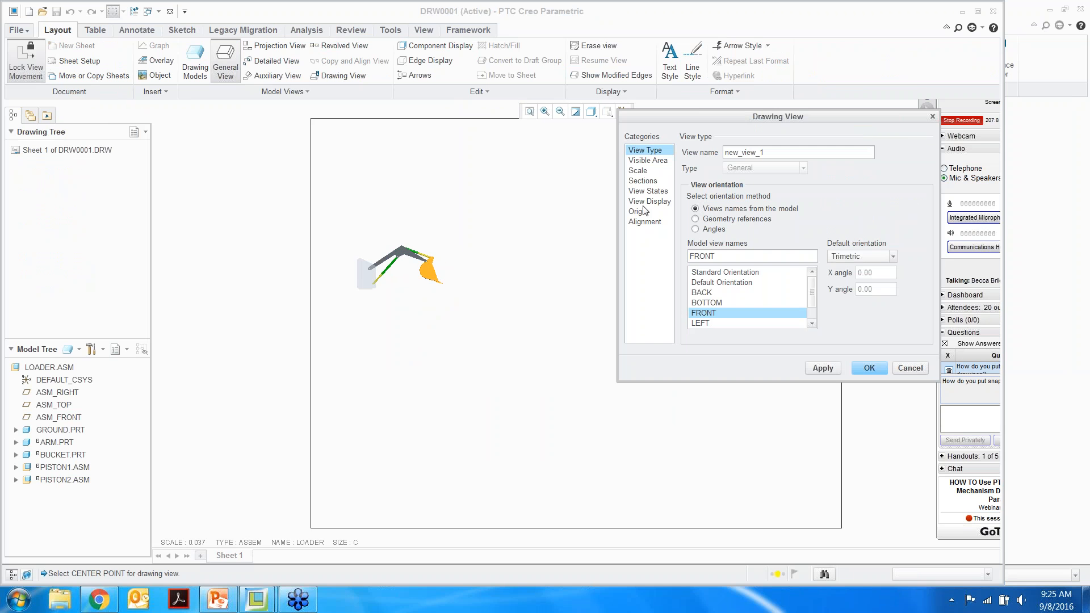
pyautogui.moveTo(714, 114); pyautogui.dragTo(613, 46)
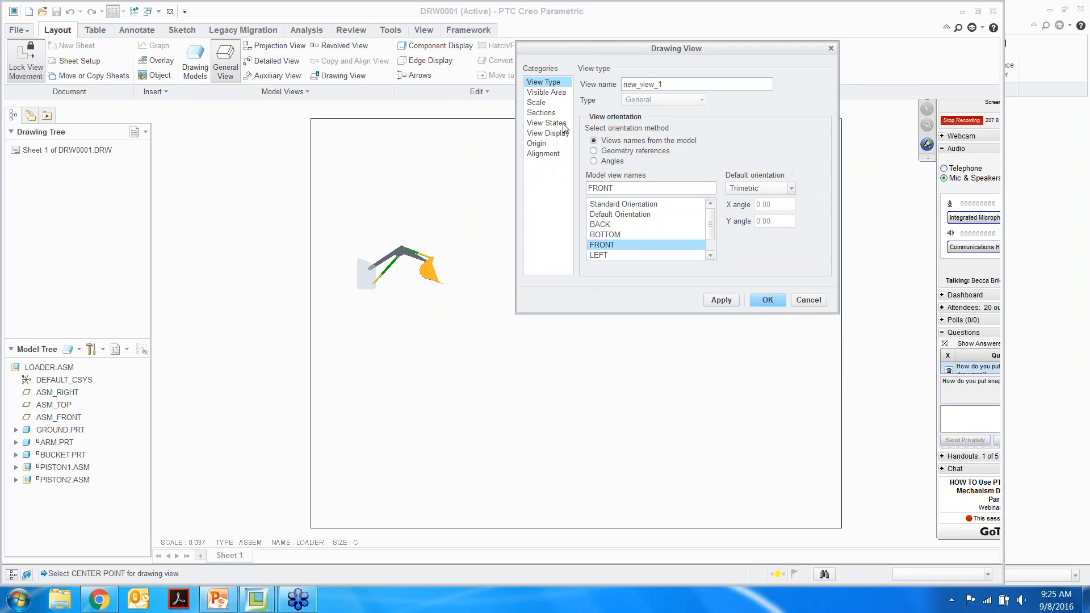
# Show the general view in an exploded state using SNAPSHOT1 as the assembly explode state, and finish the view definition
pyautogui.click(563, 125)
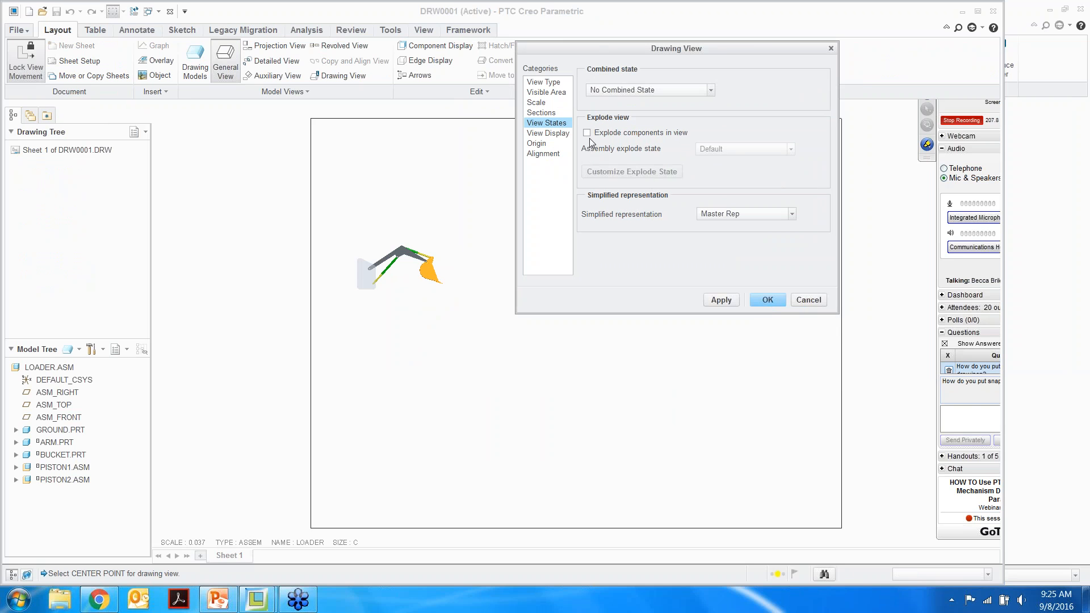
pyautogui.click(587, 134)
pyautogui.click(789, 150)
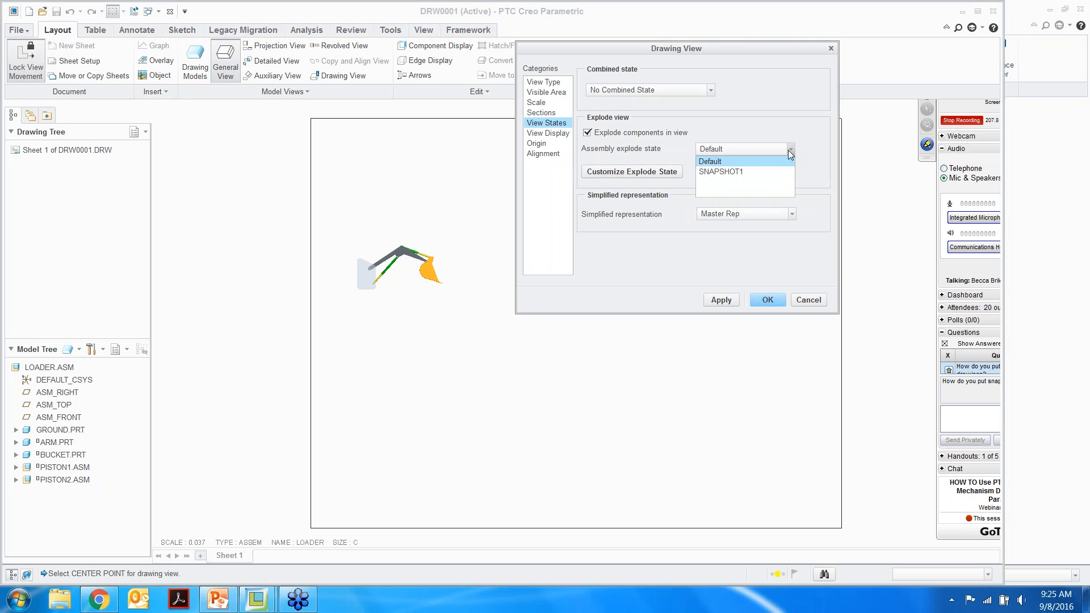
pyautogui.click(759, 173)
pyautogui.click(735, 300)
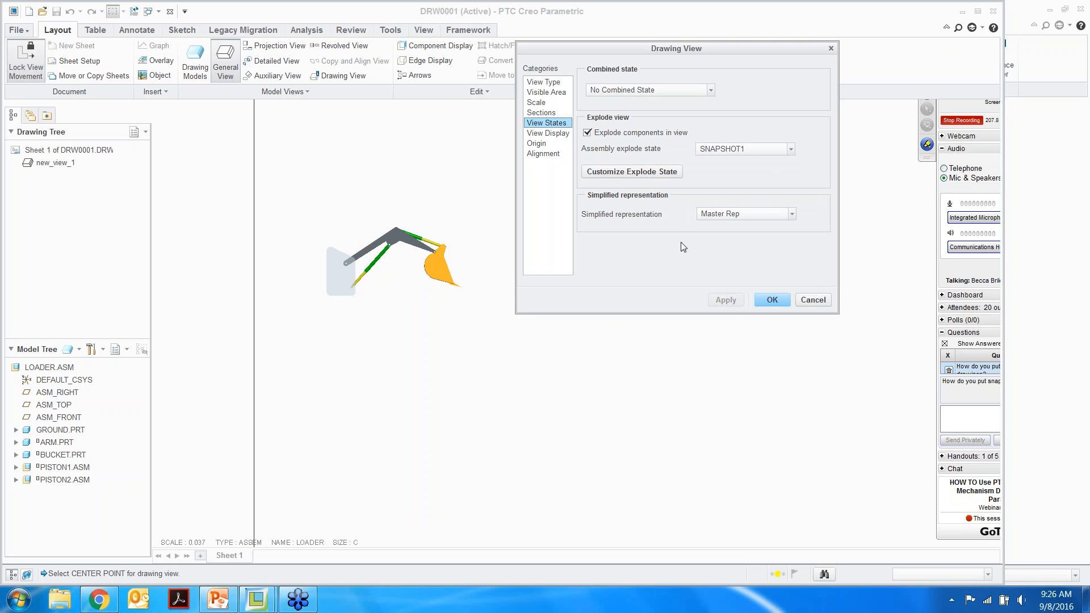
pyautogui.click(765, 303)
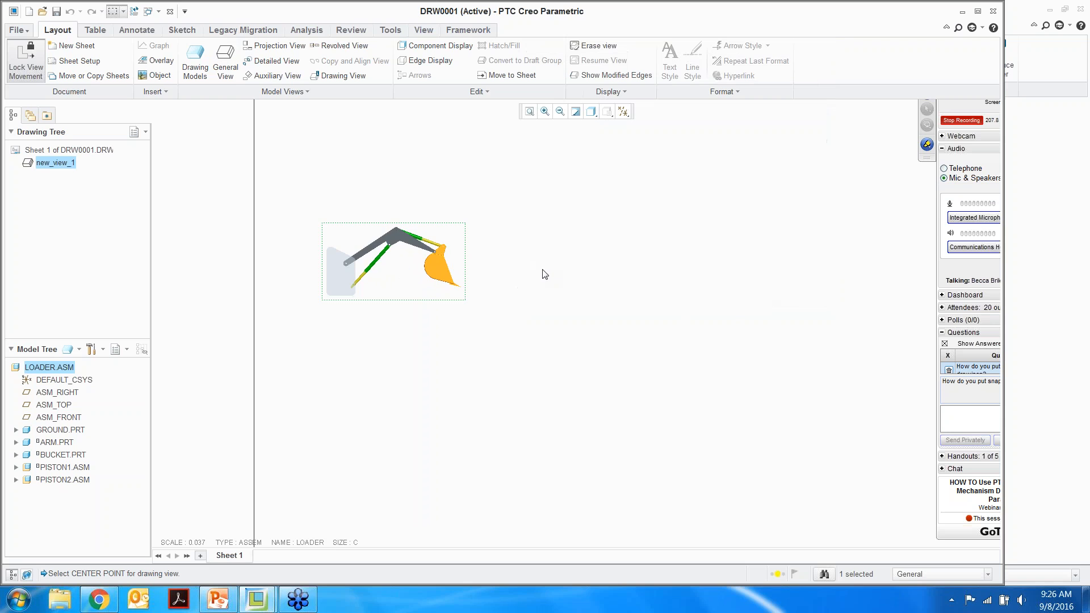
pyautogui.scroll(-3, 542, 273)
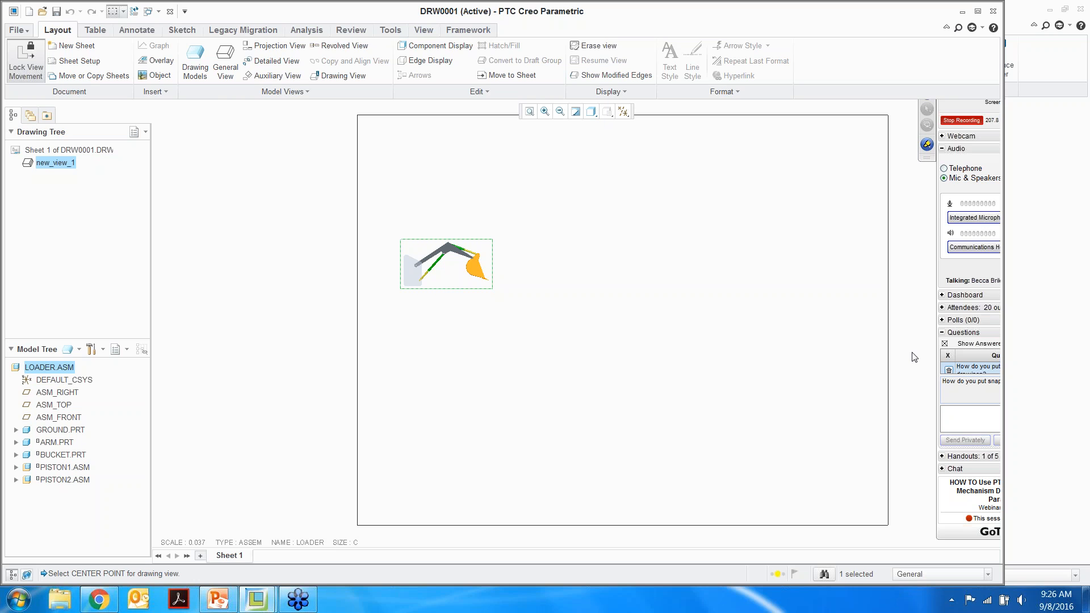
pyautogui.scroll(-1, 914, 356)
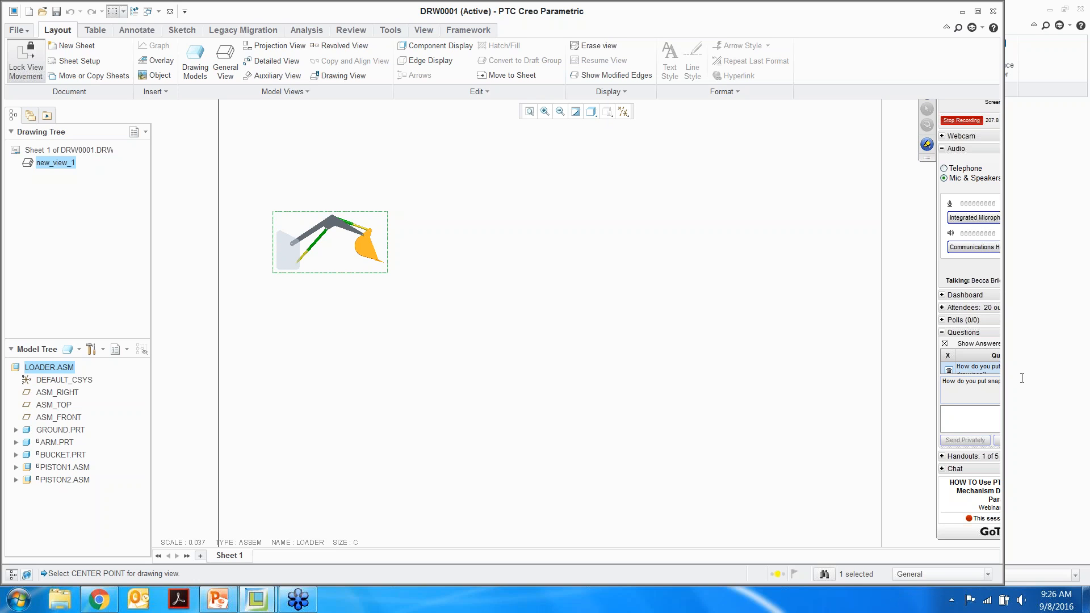
pyautogui.click(1083, 374)
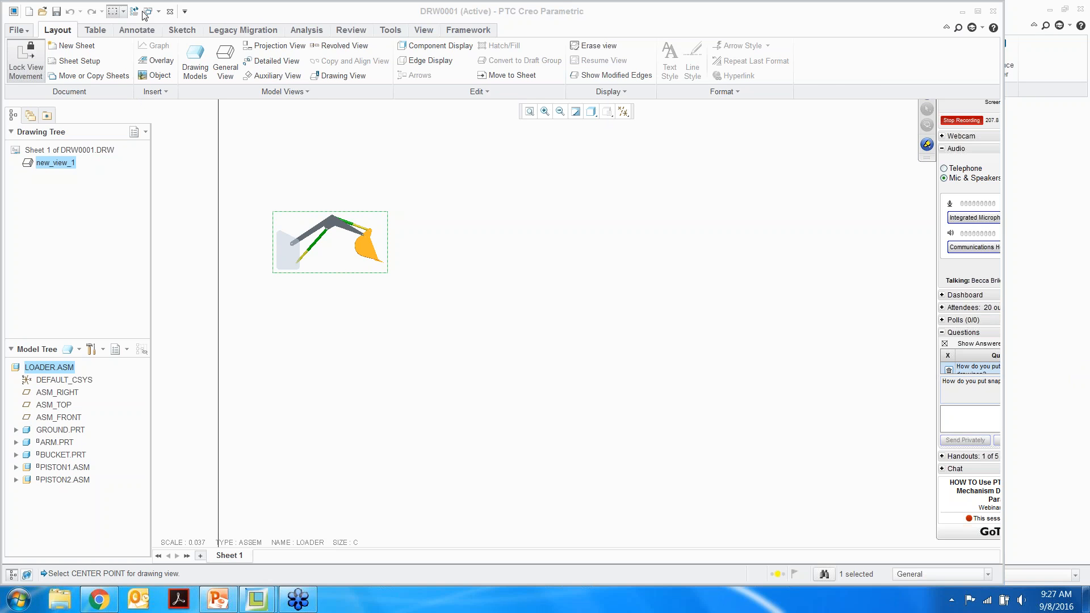
# Close the drawing window and open piston1.asm from the Mech_Design folder
pyautogui.click(169, 11)
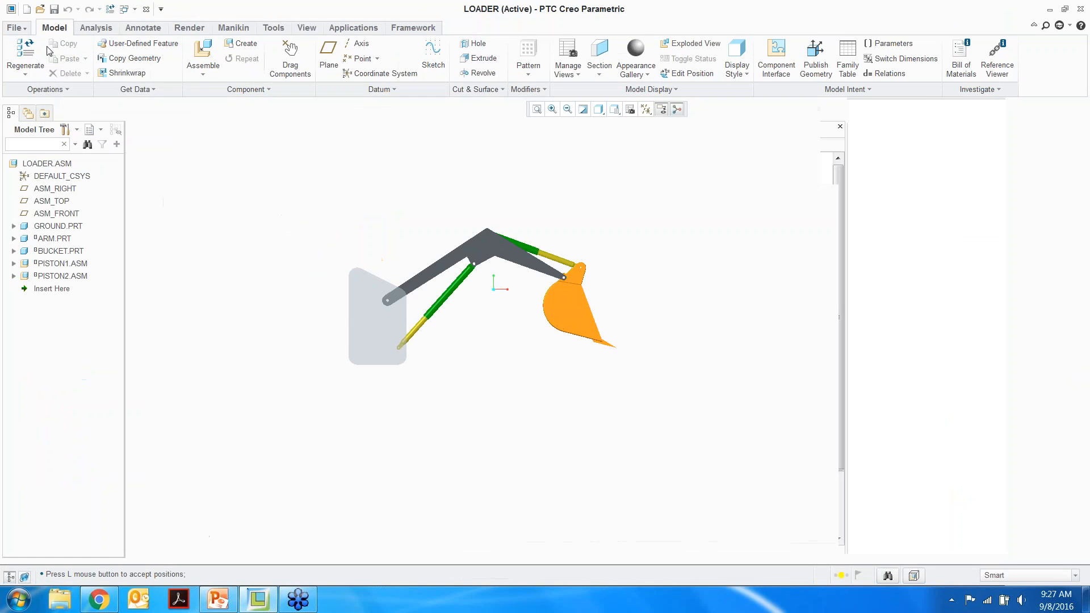
pyautogui.click(39, 9)
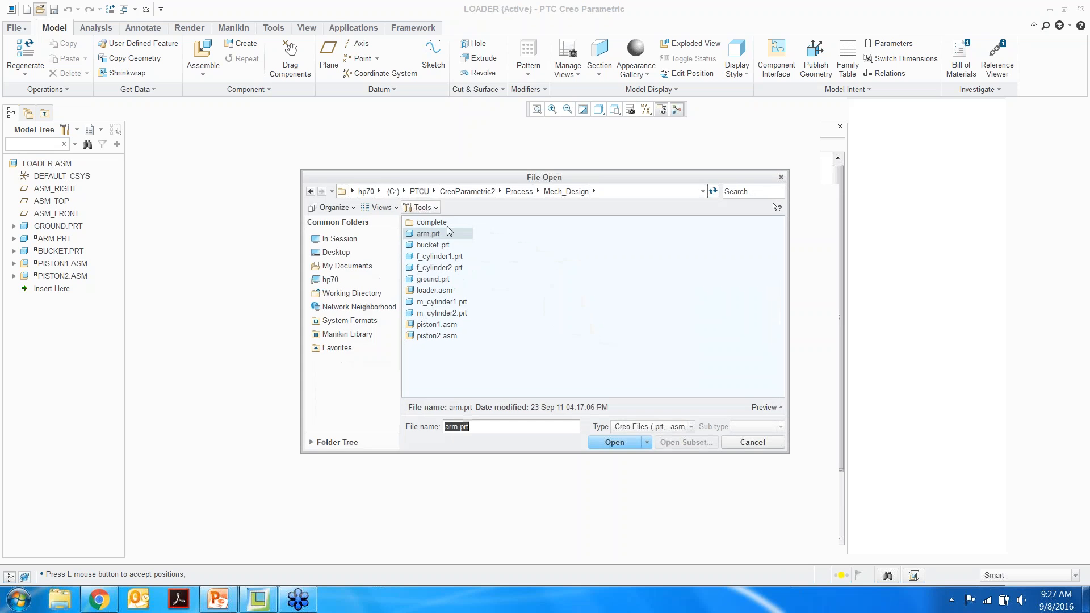
pyautogui.doubleClick(438, 324)
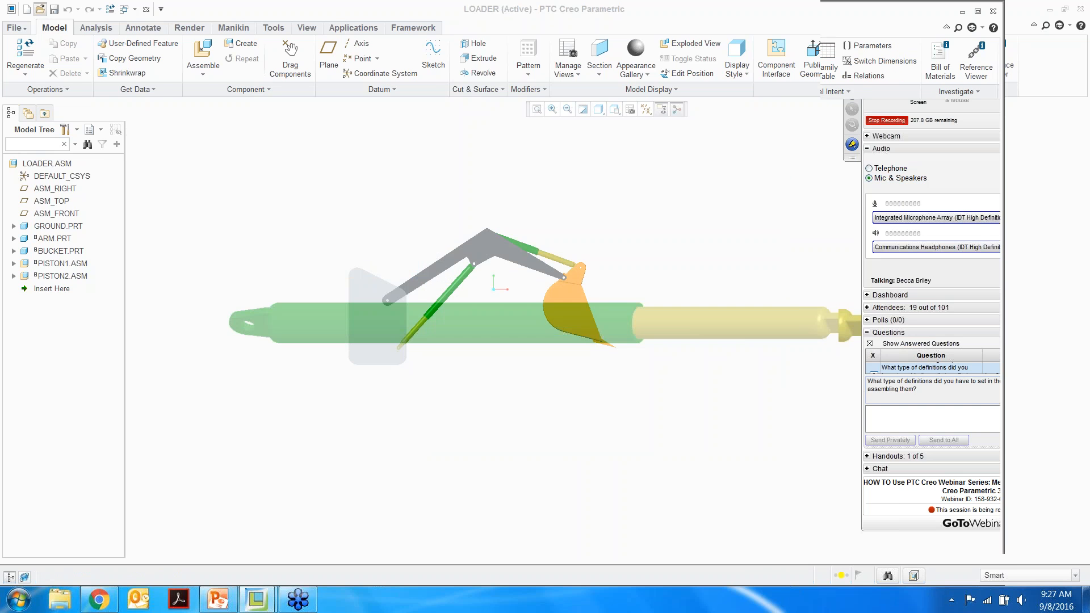
# Open the placement definition of M_CYLINDER1.PRT in the piston assembly for editing
pyautogui.click(82, 241)
pyautogui.scroll(2, 176, 322)
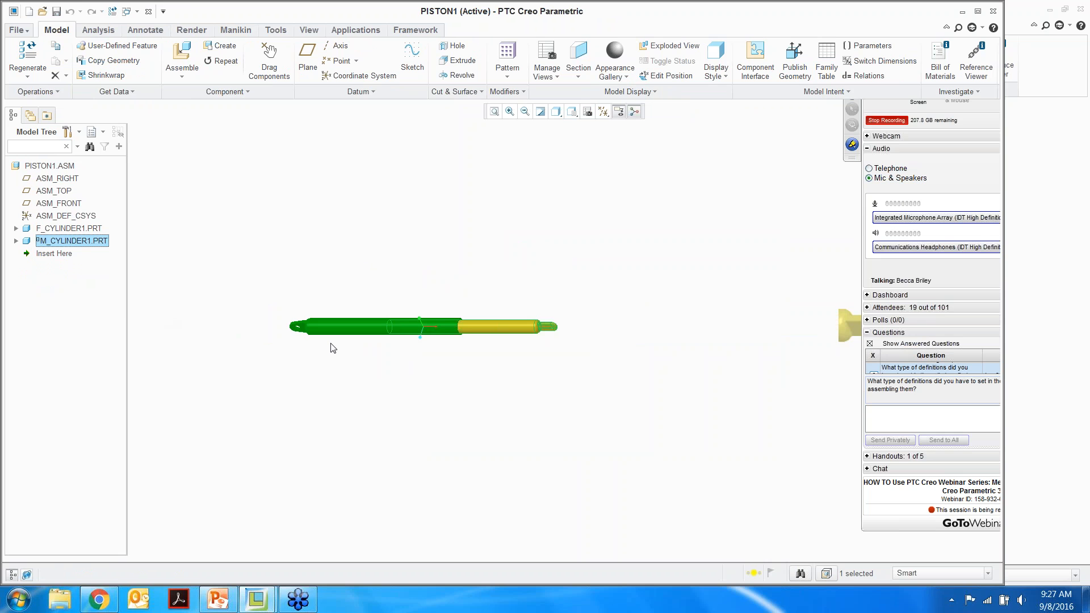
pyautogui.scroll(-2, 333, 348)
pyautogui.rightClick(96, 240)
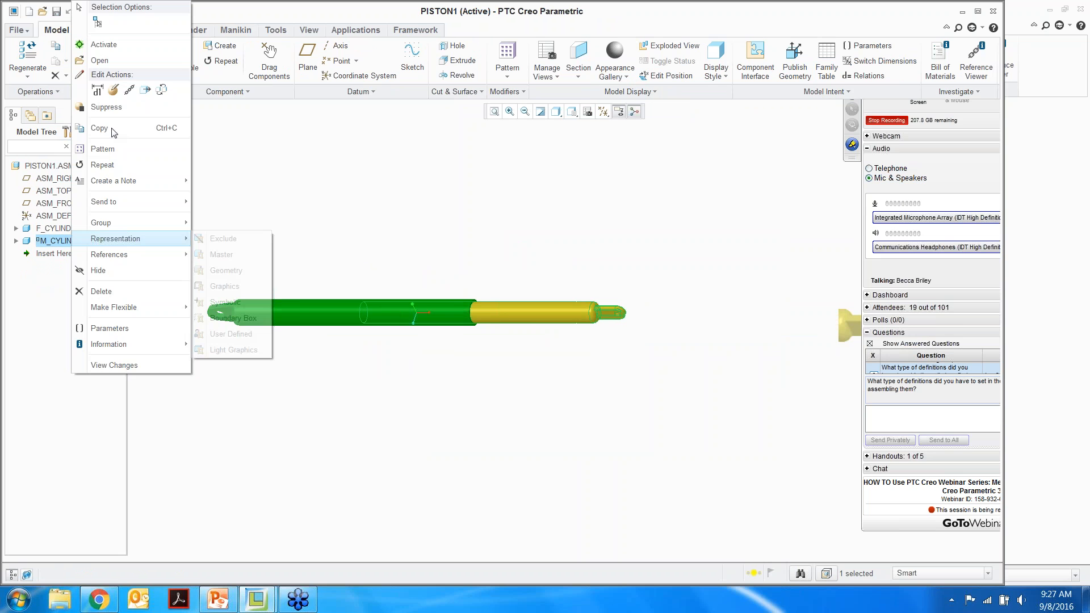
pyautogui.click(98, 89)
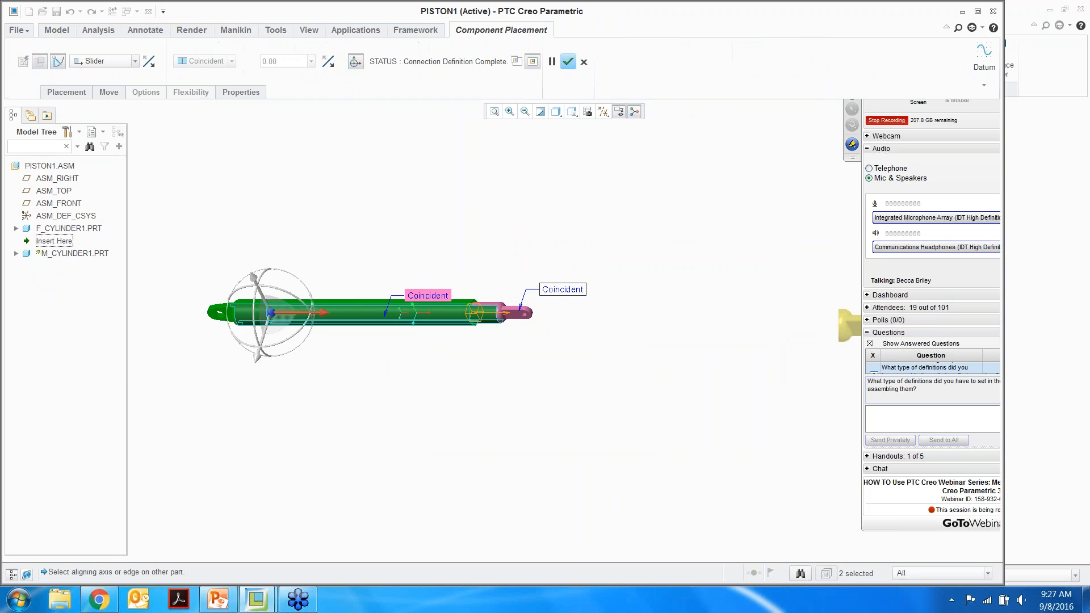
# Examine the slider connection's placement references, covering the axis alignment, rotation and translation axis settings with their limits
pyautogui.click(67, 92)
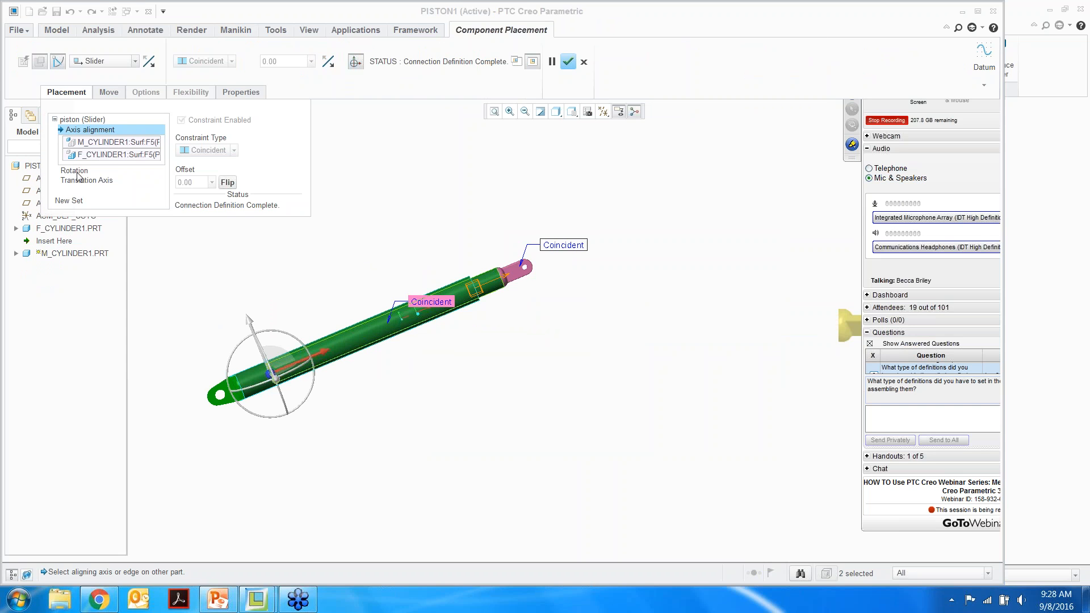
pyautogui.click(102, 172)
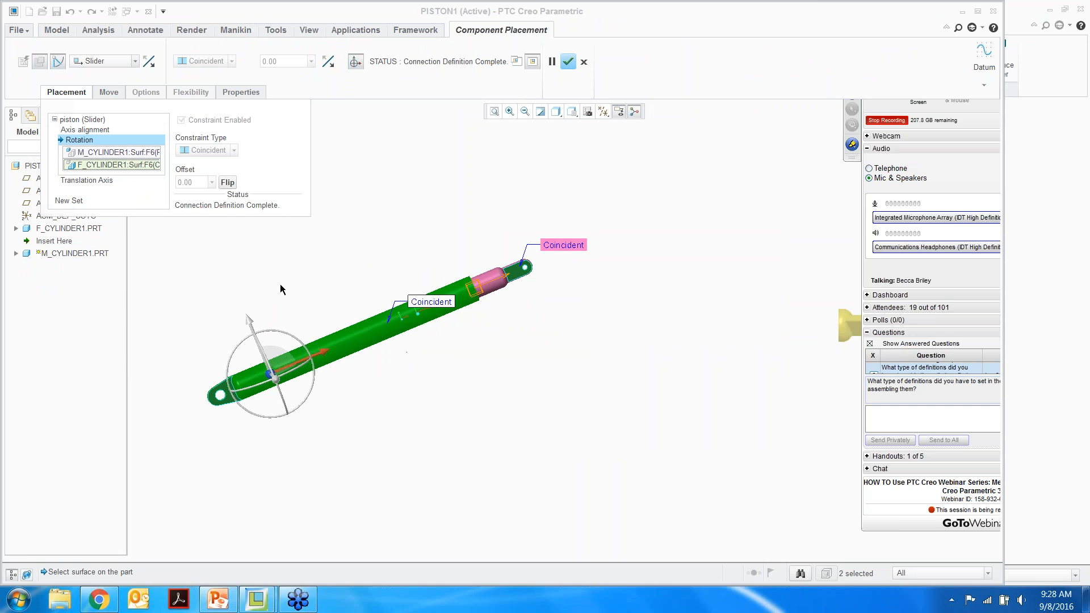
pyautogui.click(105, 181)
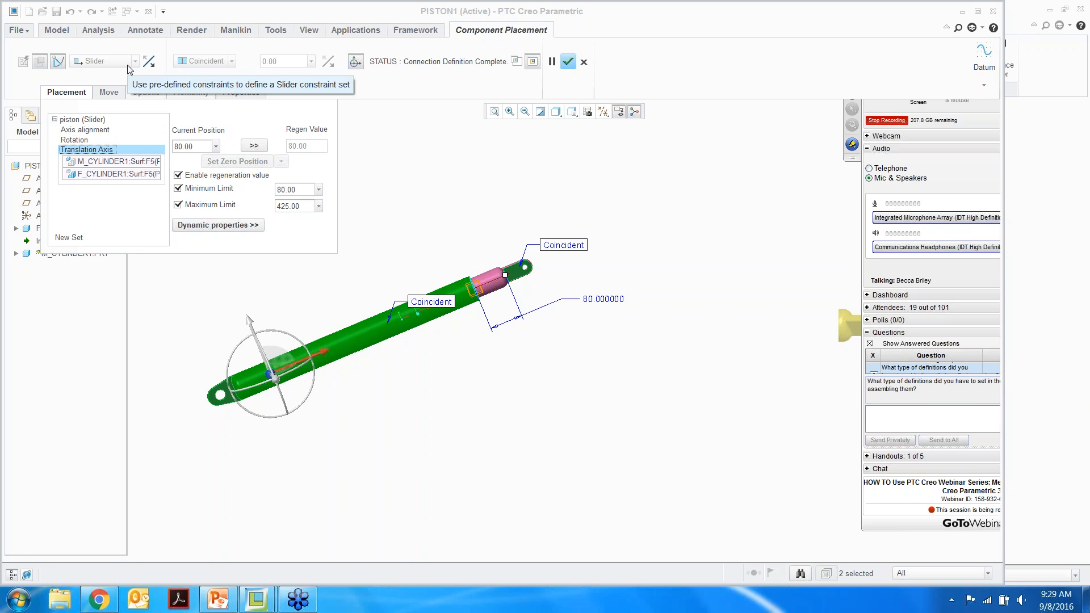
pyautogui.click(1081, 368)
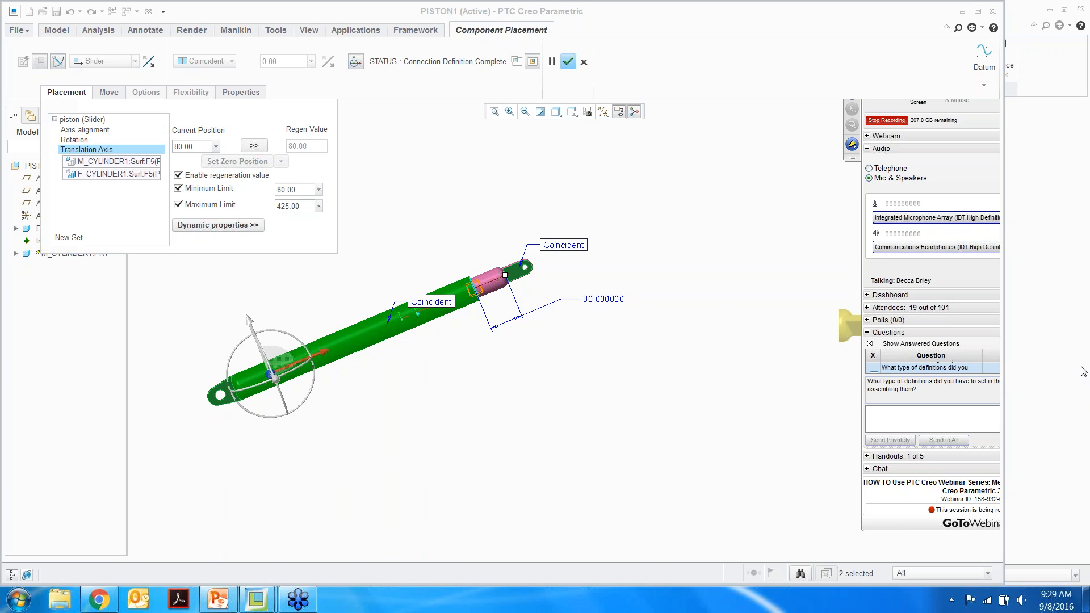